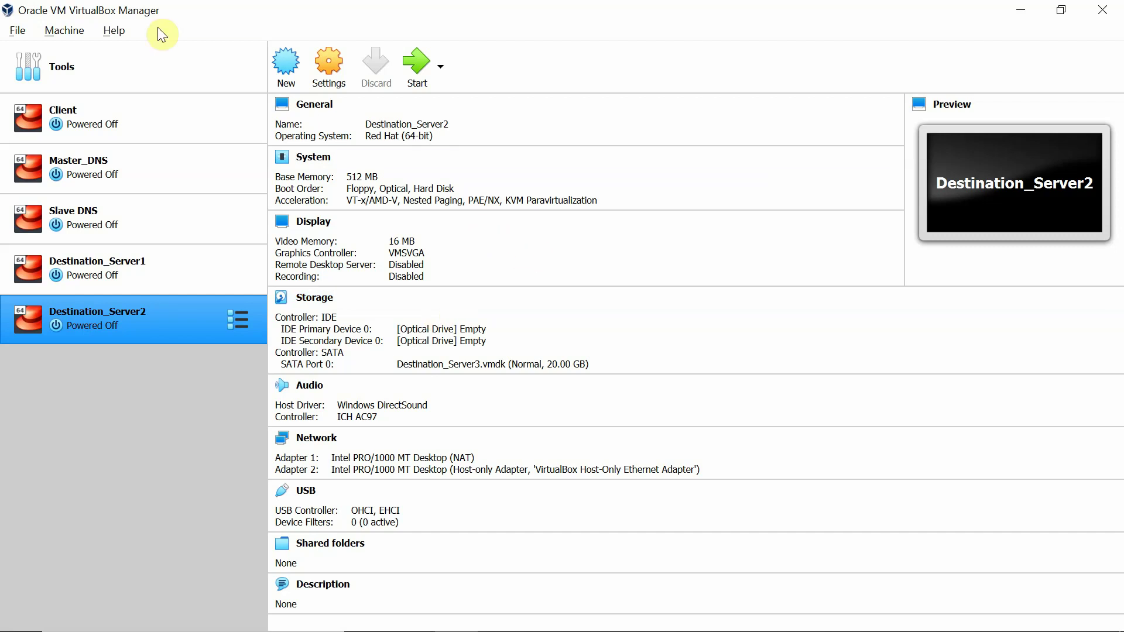
Start a new Linux machine named Ubuntu_Desktop with version Ubuntu (64-bit).
click(287, 85)
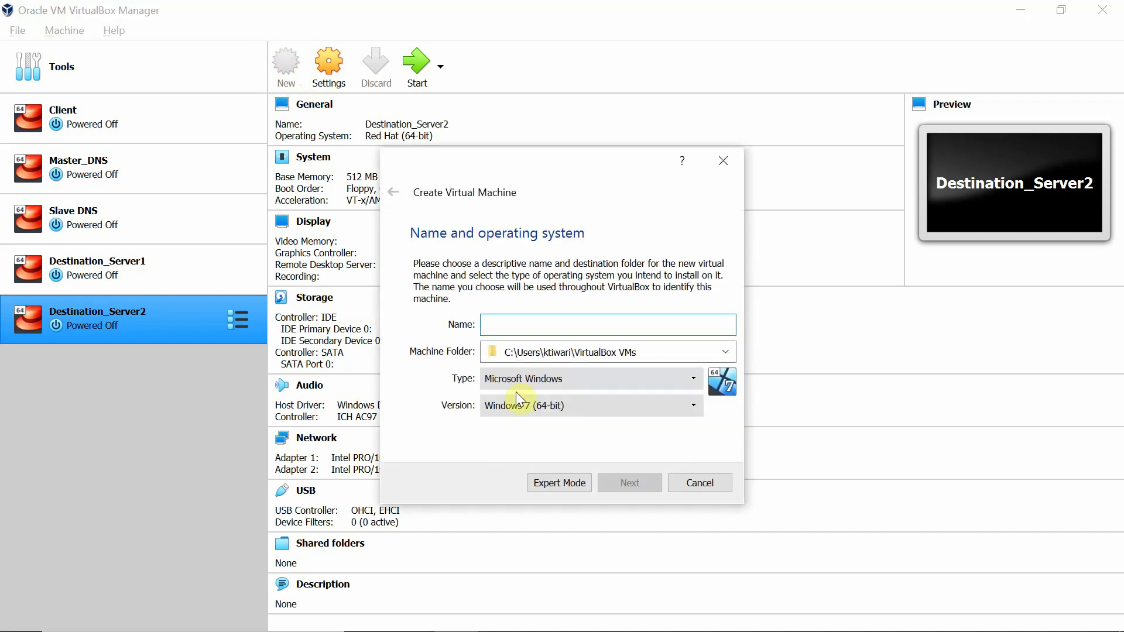
text(U)
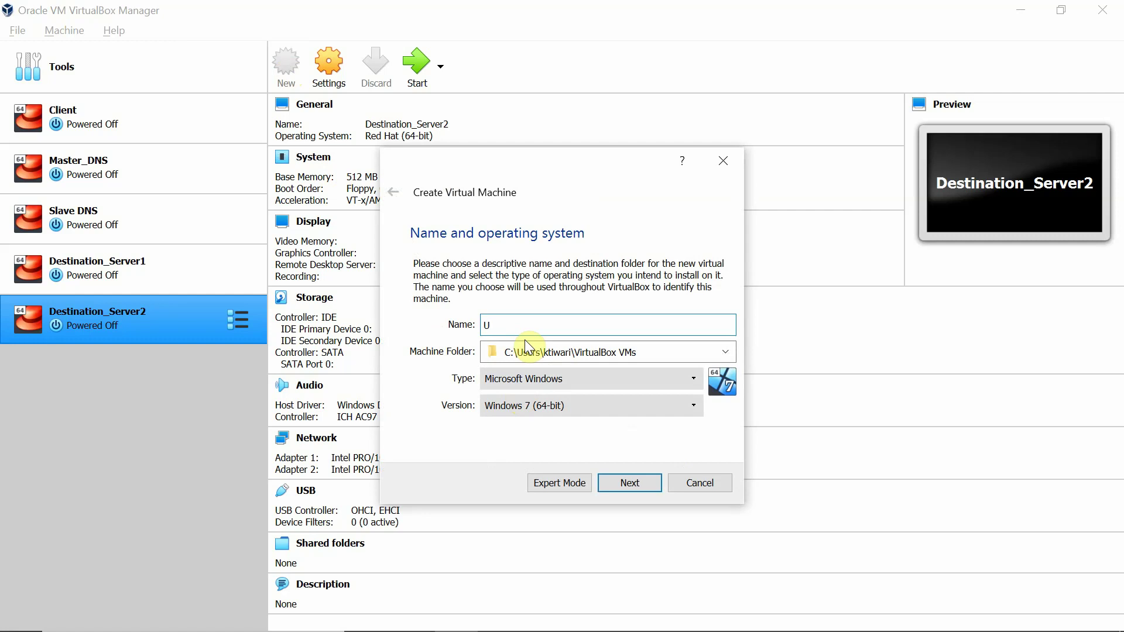
text(buntu)
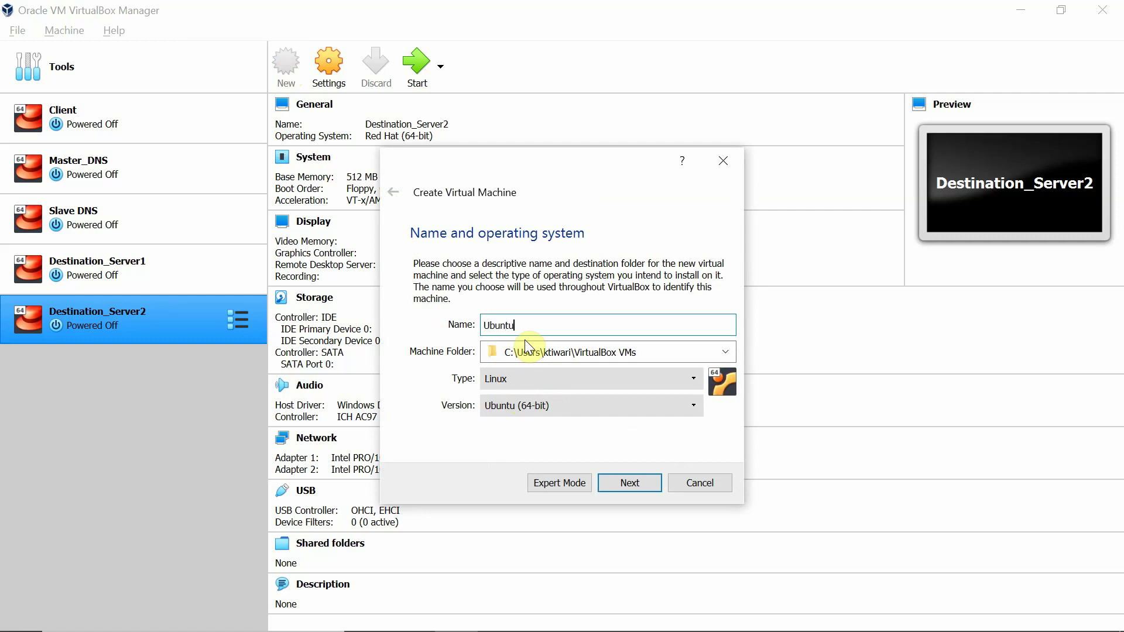
text(_Desktop)
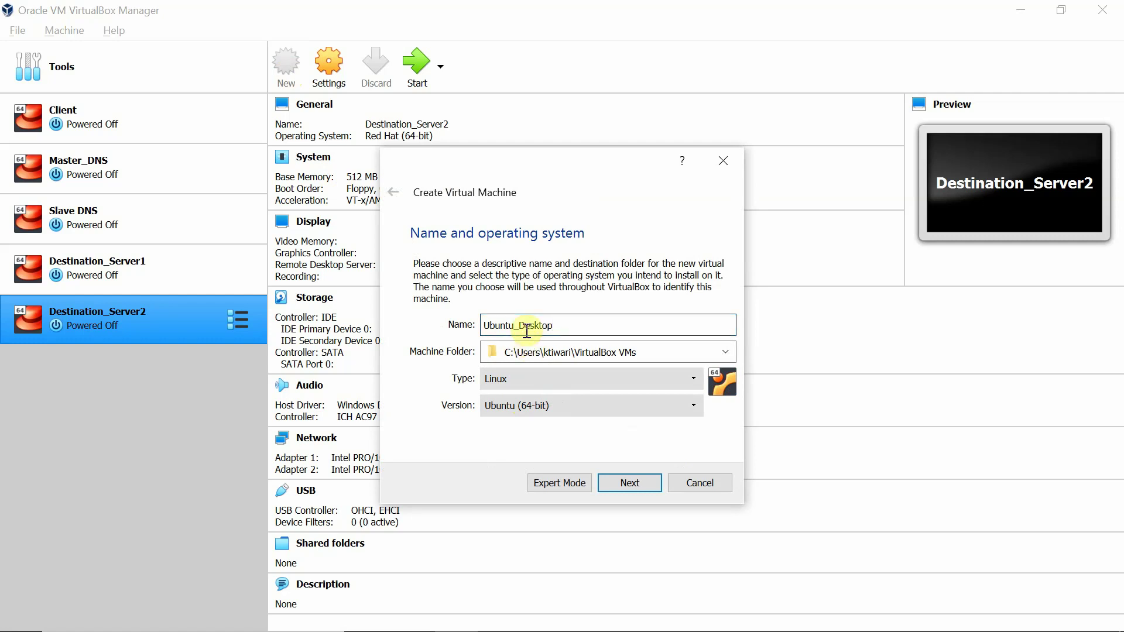
click(568, 380)
click(566, 380)
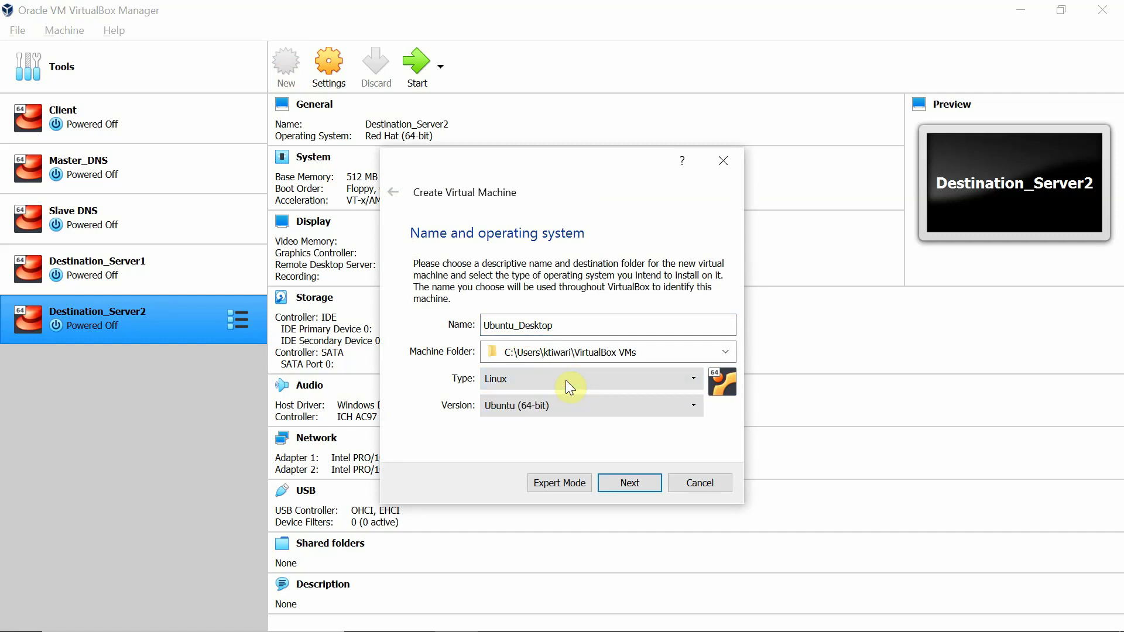
click(549, 403)
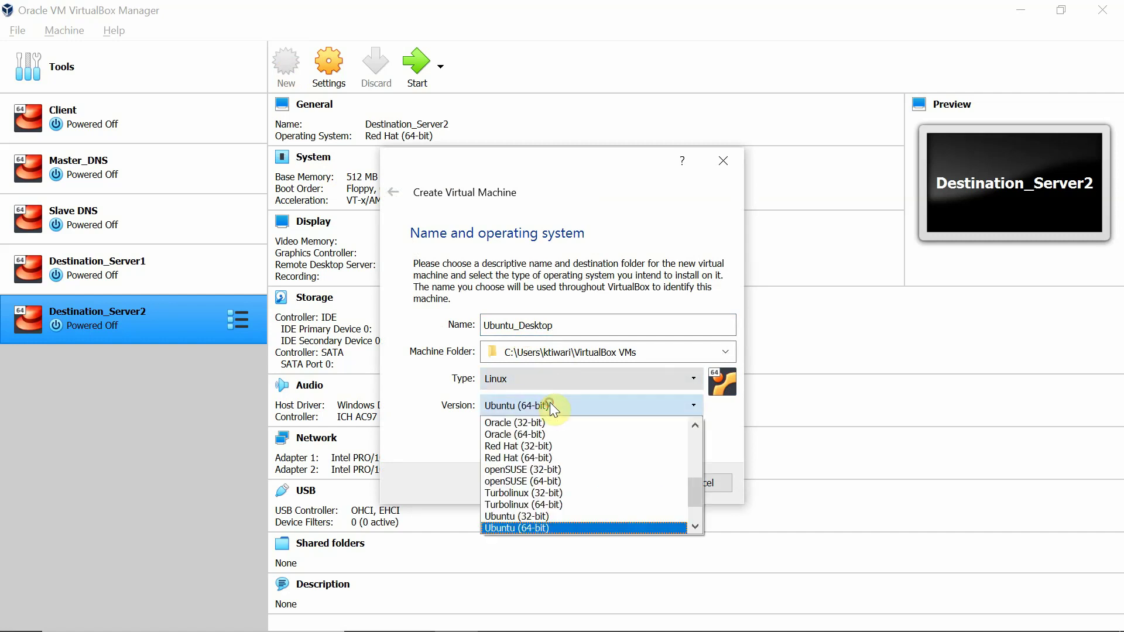
click(536, 528)
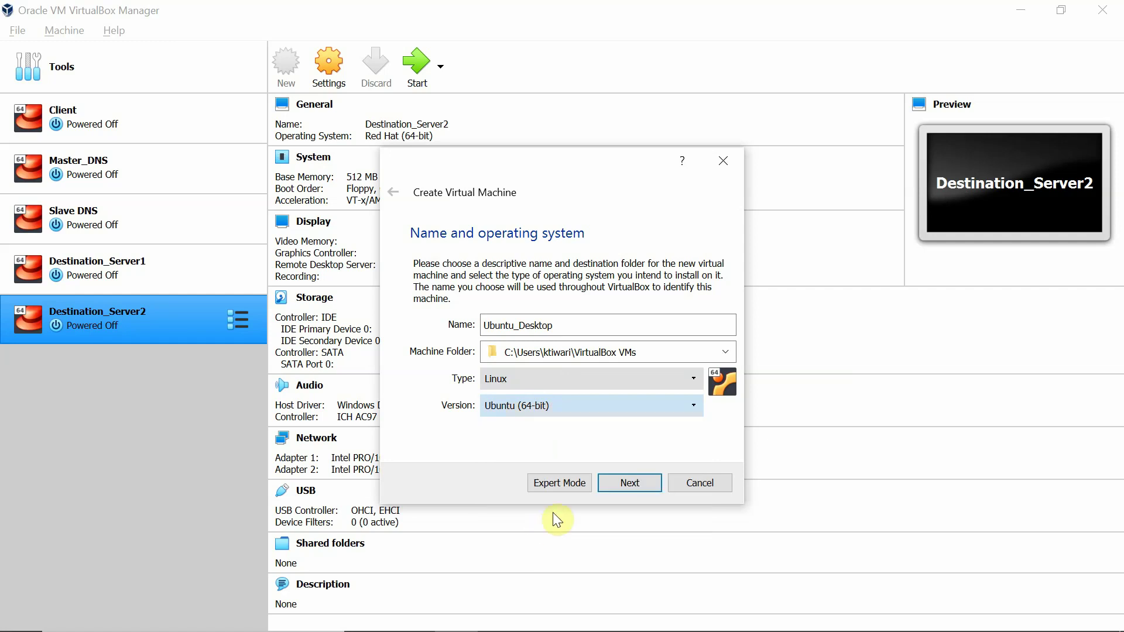
Give the new machine 4096 MB of memory.
click(636, 483)
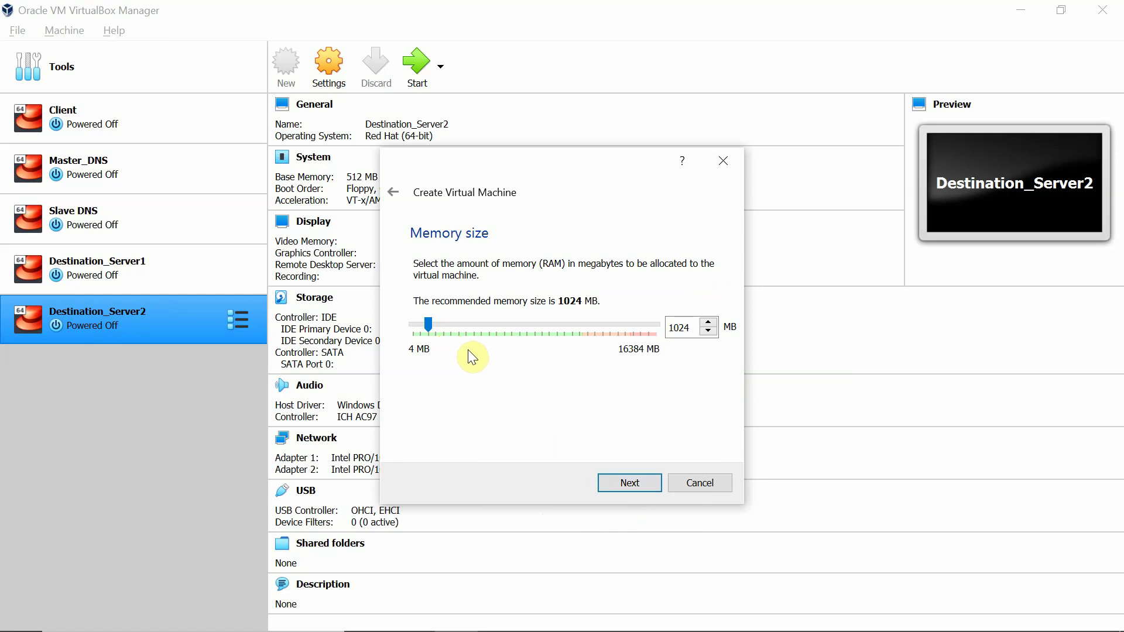
double_click(679, 329)
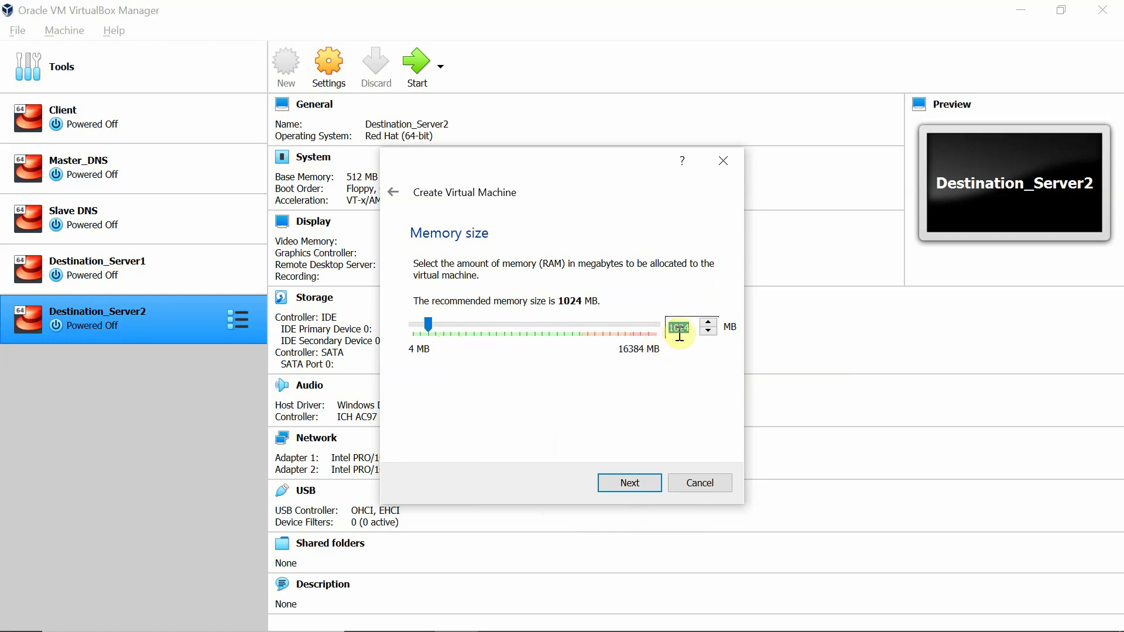
text(4096)
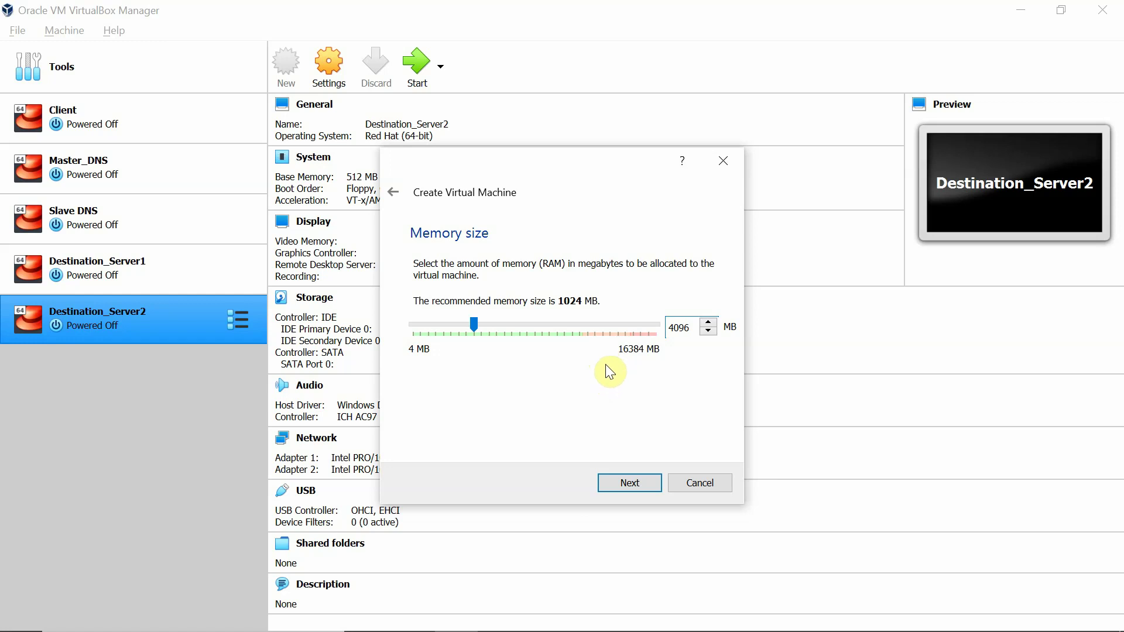
click(635, 481)
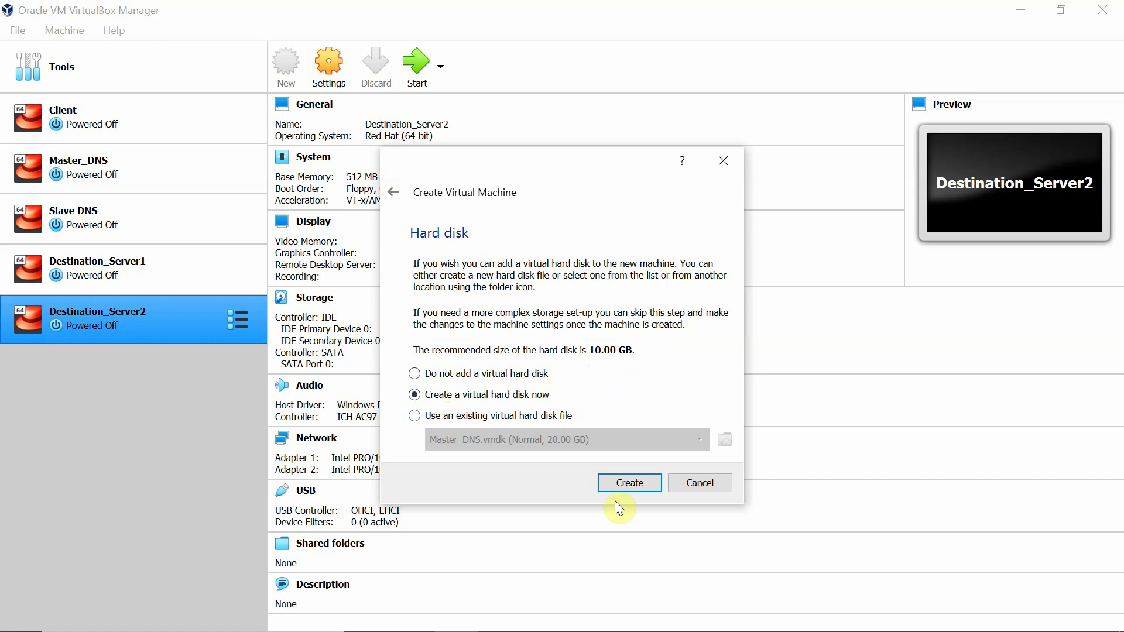
Create a dynamically allocated 25 GB VMDK hard disk and finish the Ubuntu_Desktop machine.
click(623, 486)
click(457, 324)
click(624, 514)
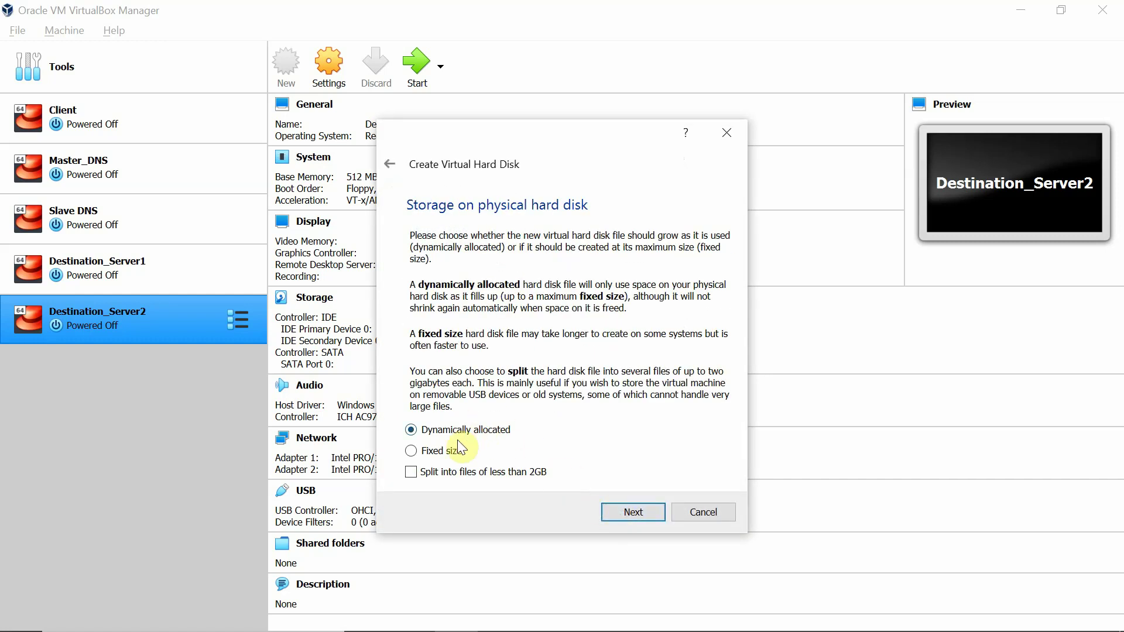
click(628, 514)
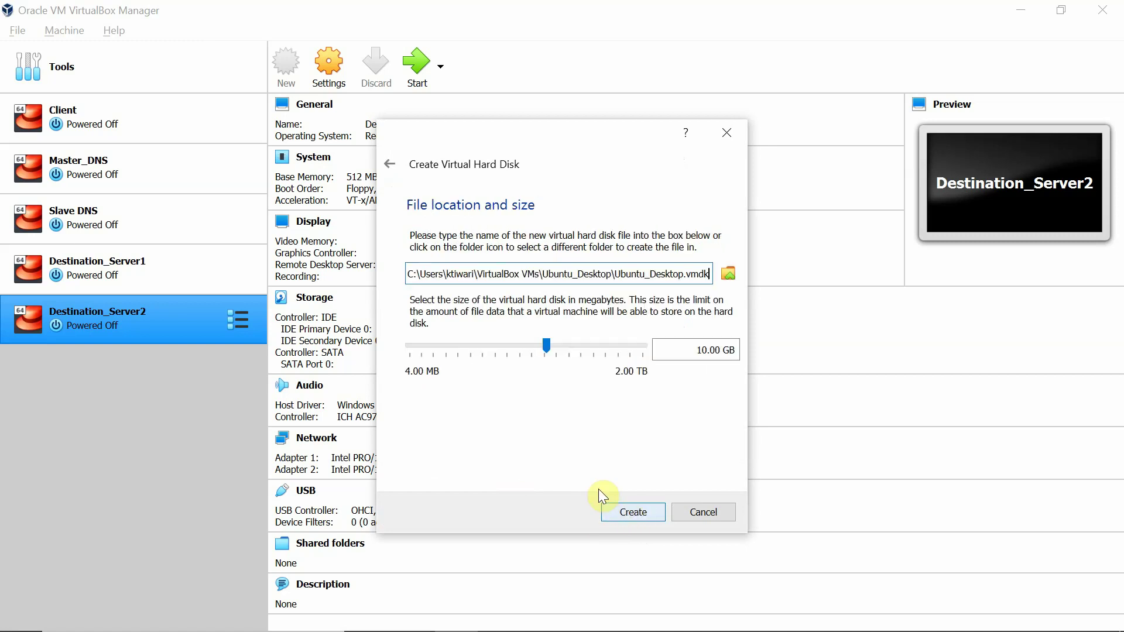
click(698, 347)
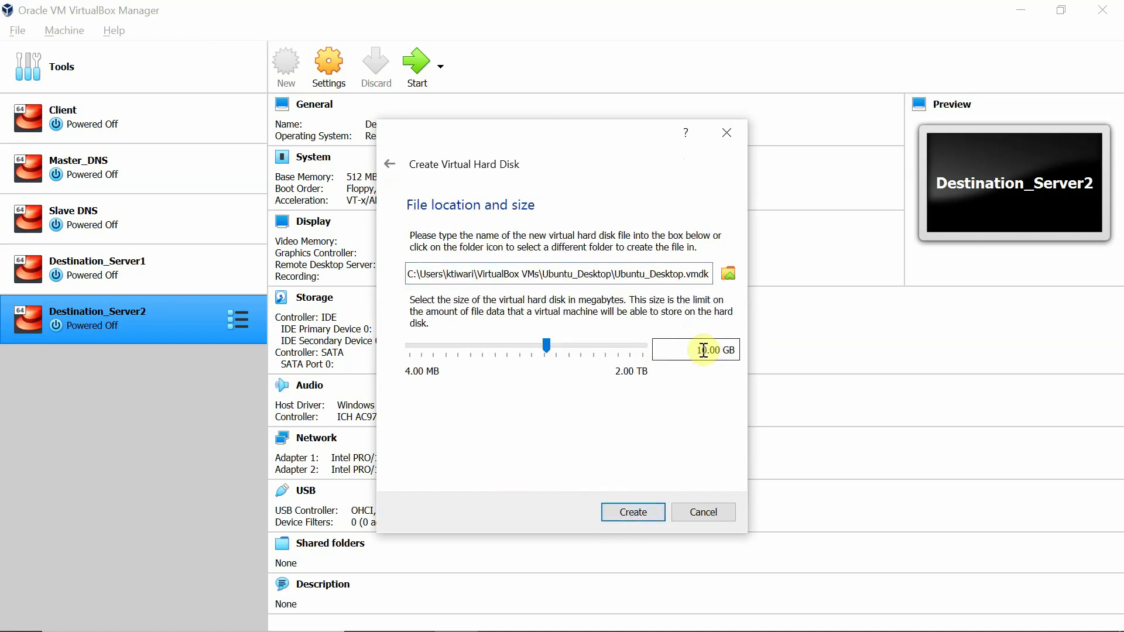
drag(706, 350, 680, 347)
text(25)
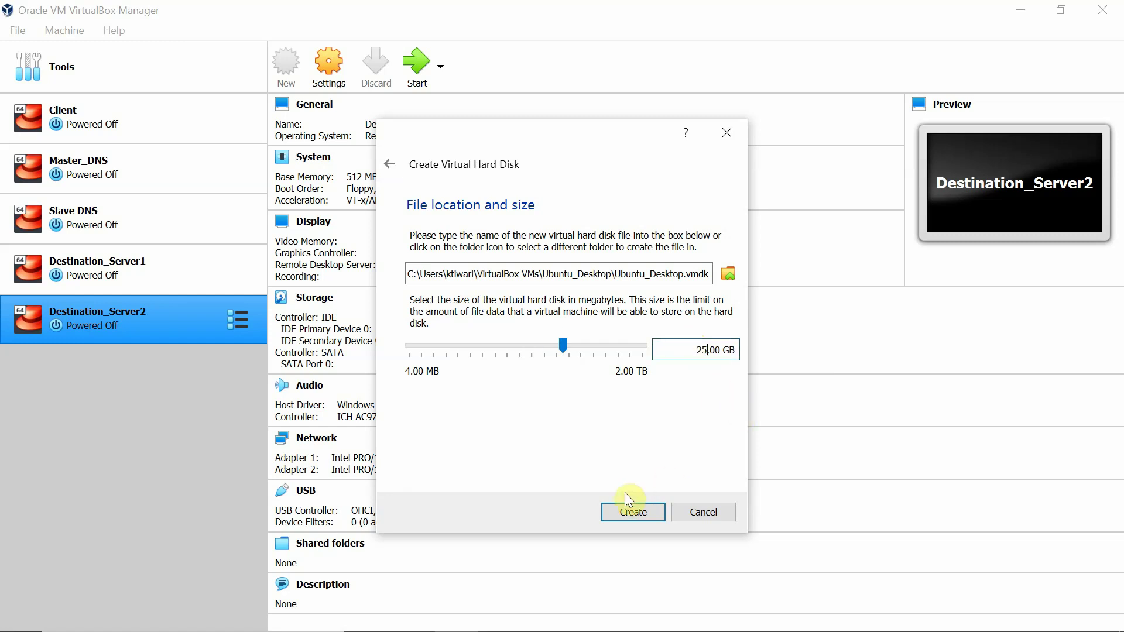
click(632, 510)
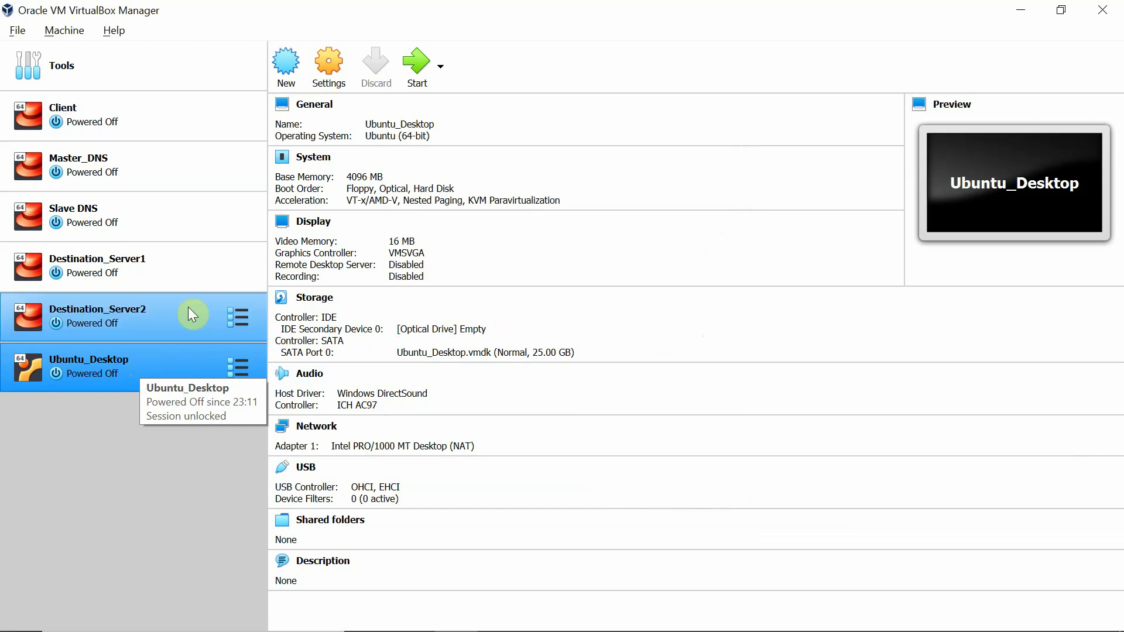
Assign 3 processors to Ubuntu_Desktop in its System settings, then go to Storage.
click(317, 72)
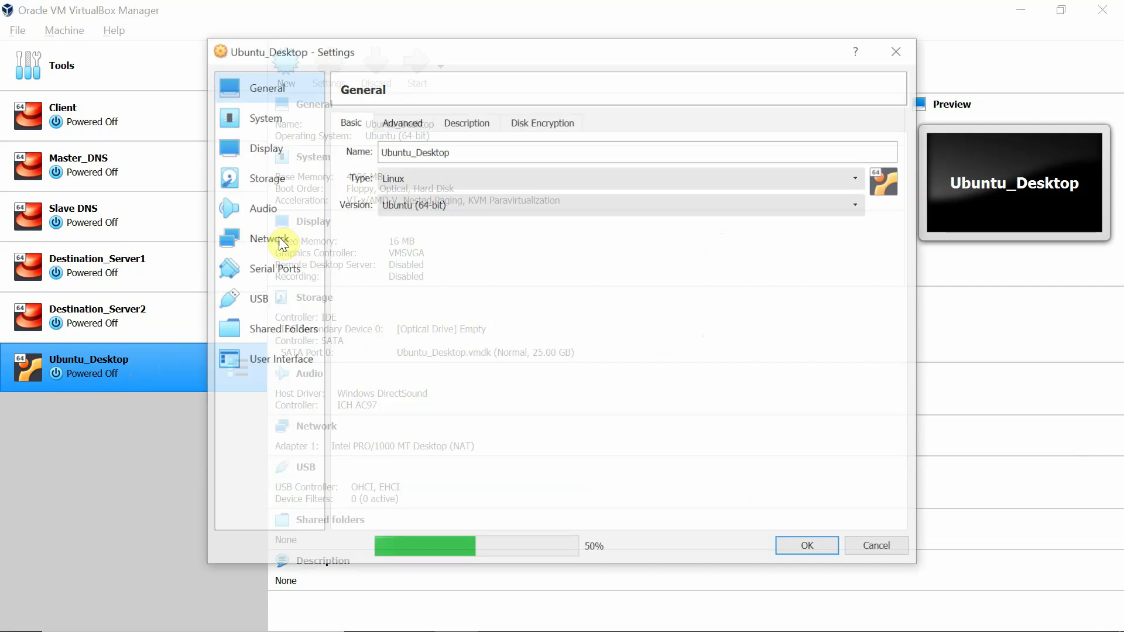
click(413, 121)
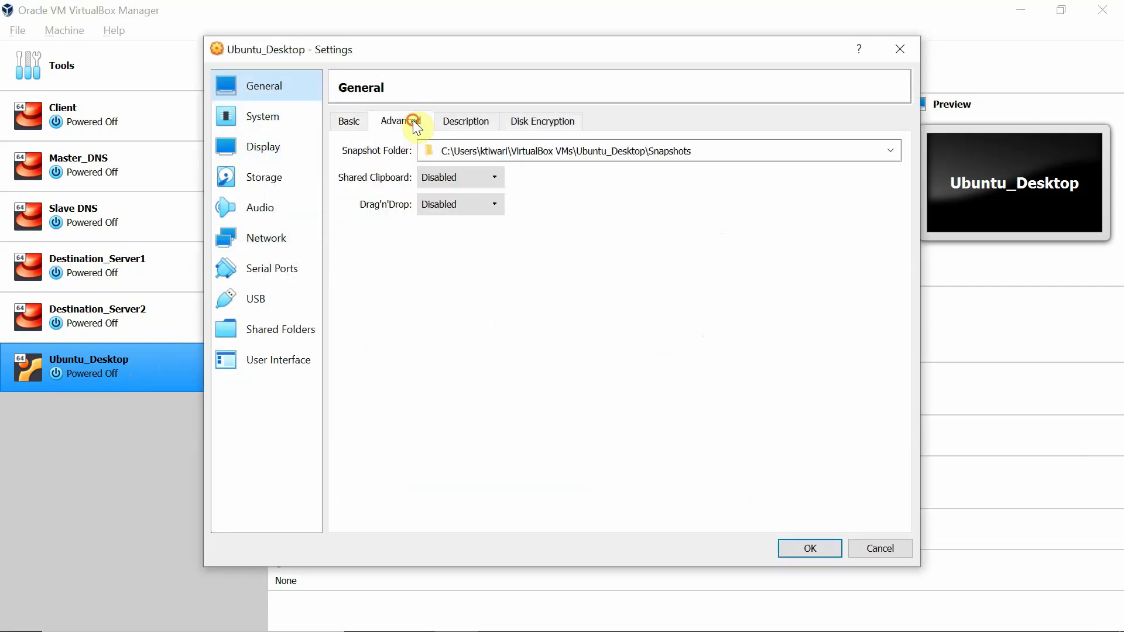
click(471, 120)
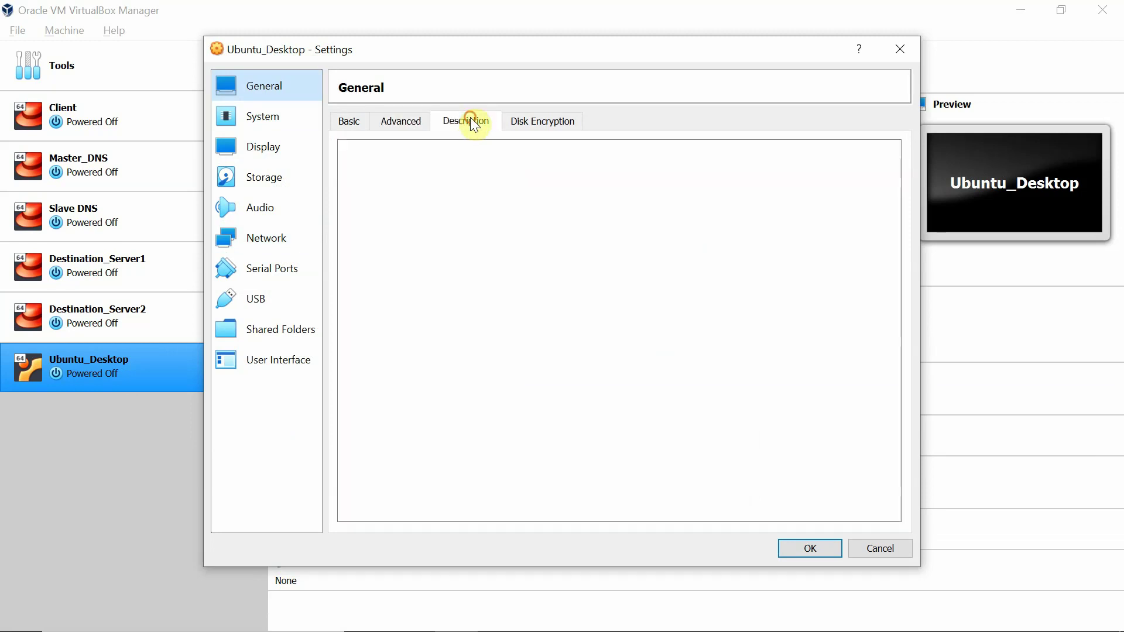
click(286, 121)
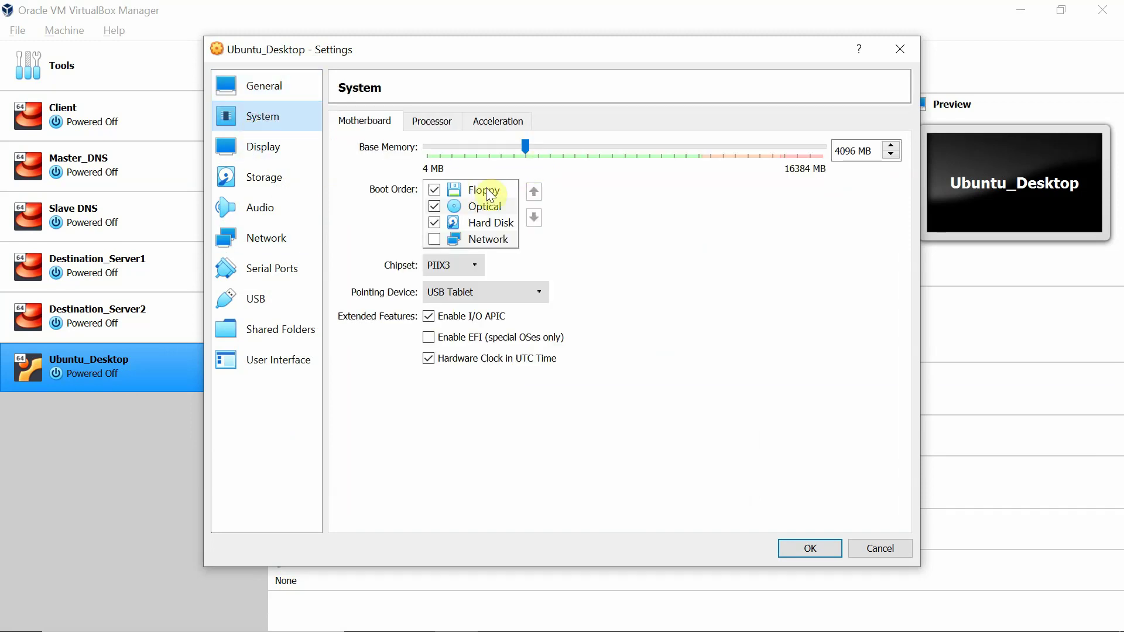
click(435, 121)
drag(427, 147, 489, 153)
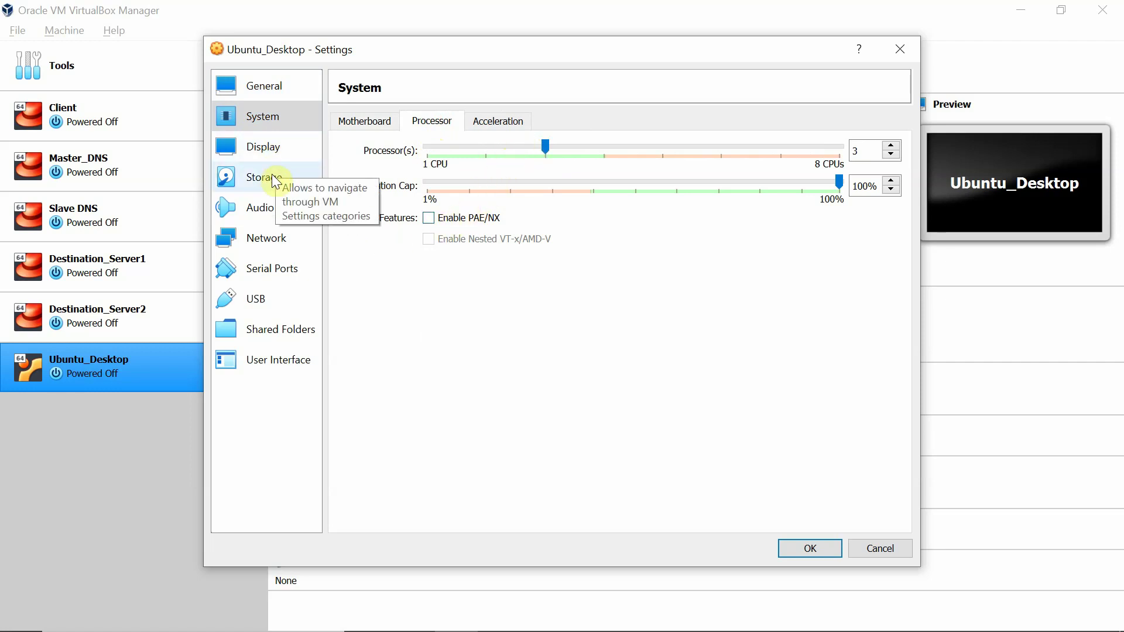
click(268, 151)
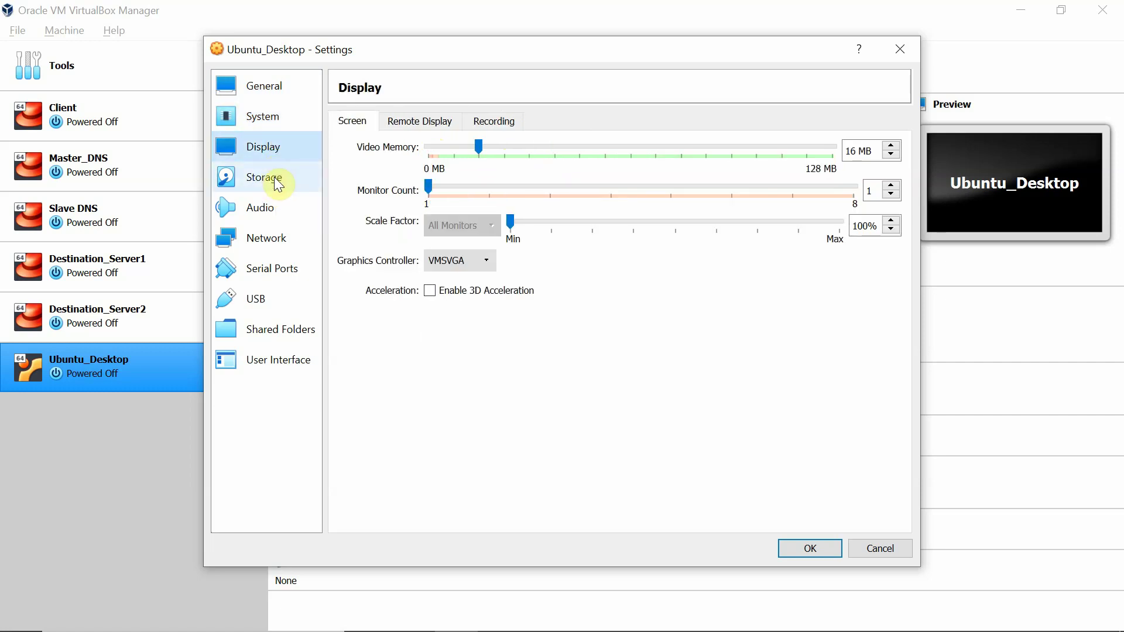
click(278, 183)
Load ubuntu-20.04.2.0-desktop-amd64.iso into Ubuntu_Desktop's empty optical drive.
click(546, 141)
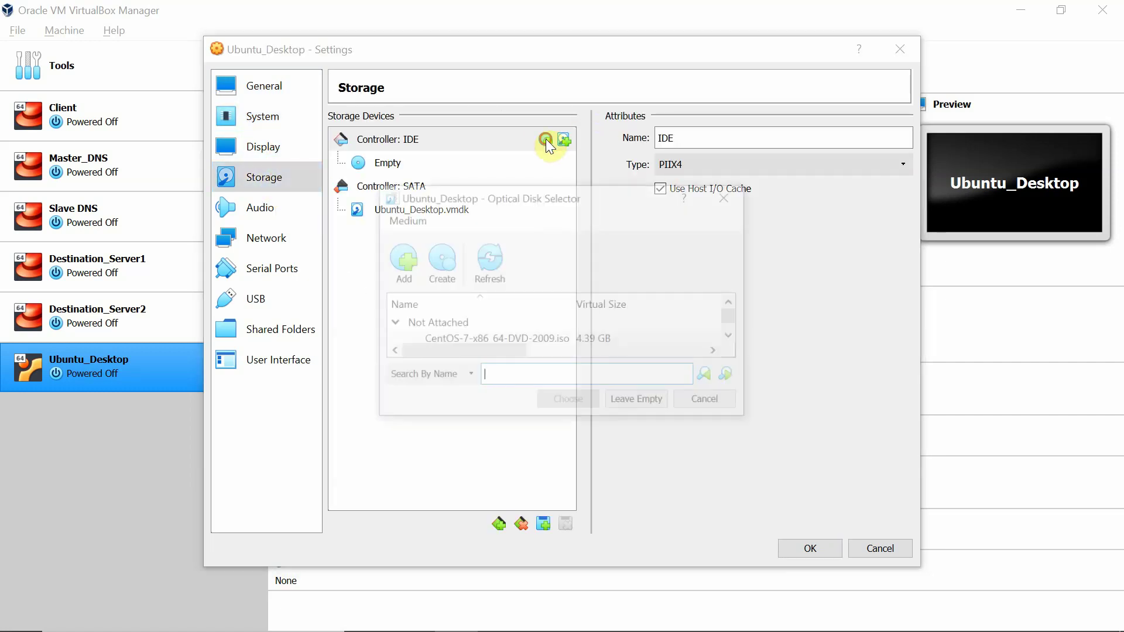
click(410, 283)
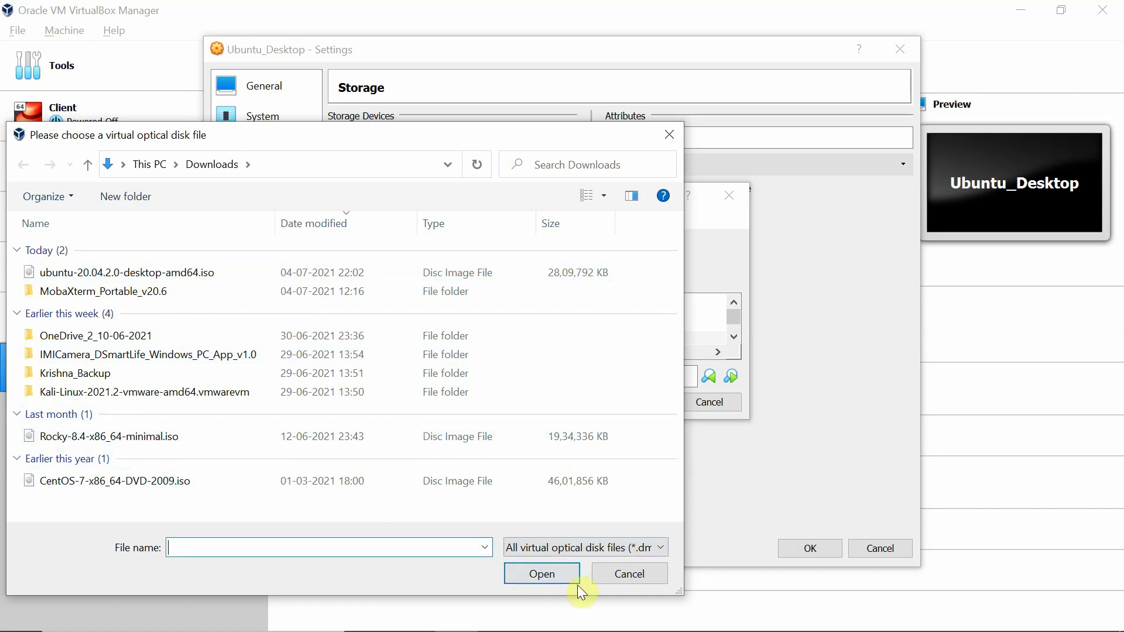
click(226, 272)
click(534, 576)
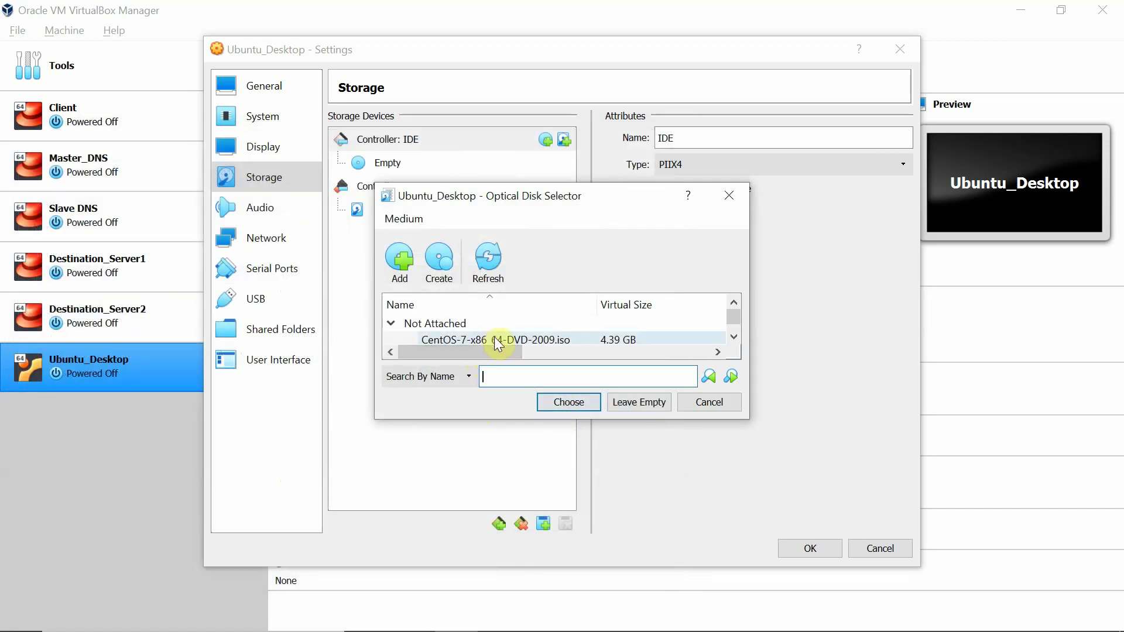
scroll(497, 333, down, 1)
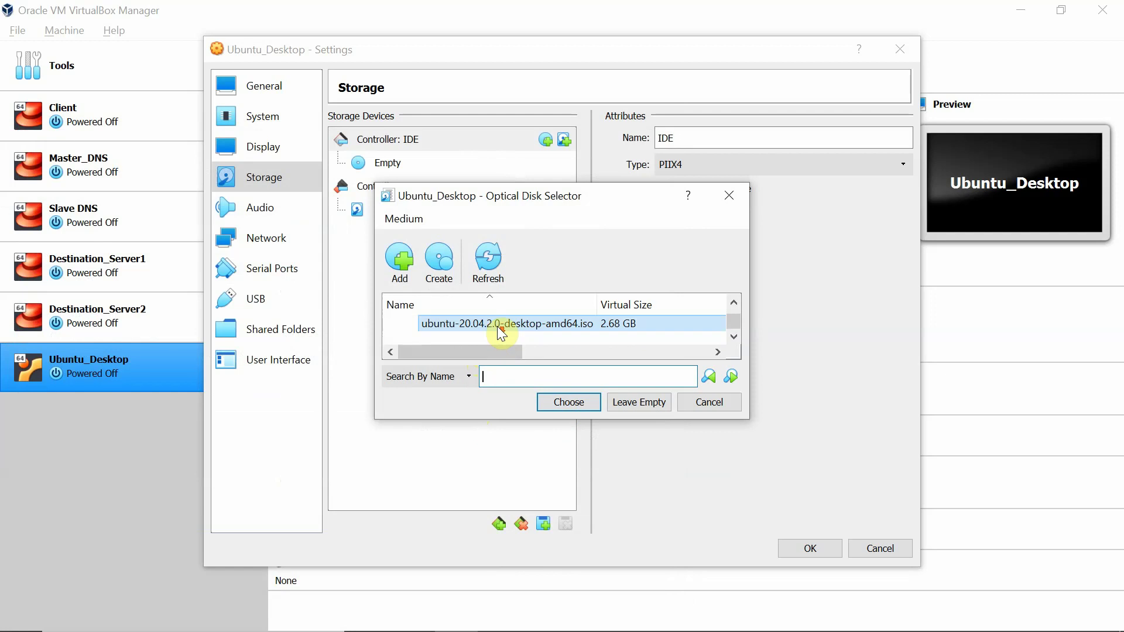
click(563, 405)
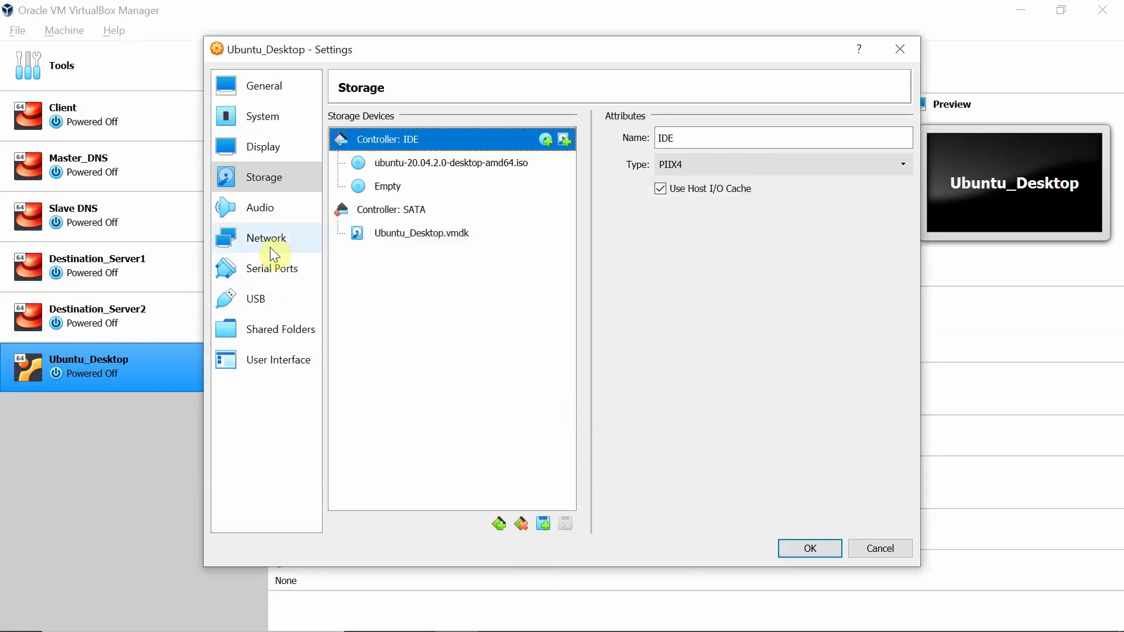
click(272, 211)
click(271, 239)
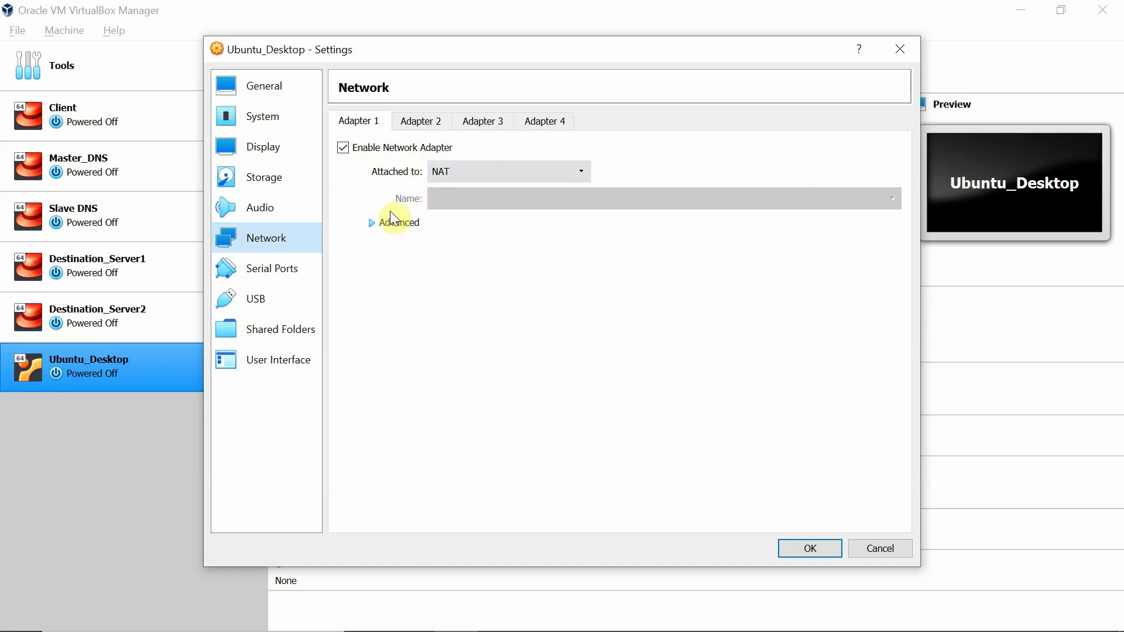
Enable Adapter 2 as Host-only Adapter with promiscuous mode Allow All, and save the settings.
click(369, 223)
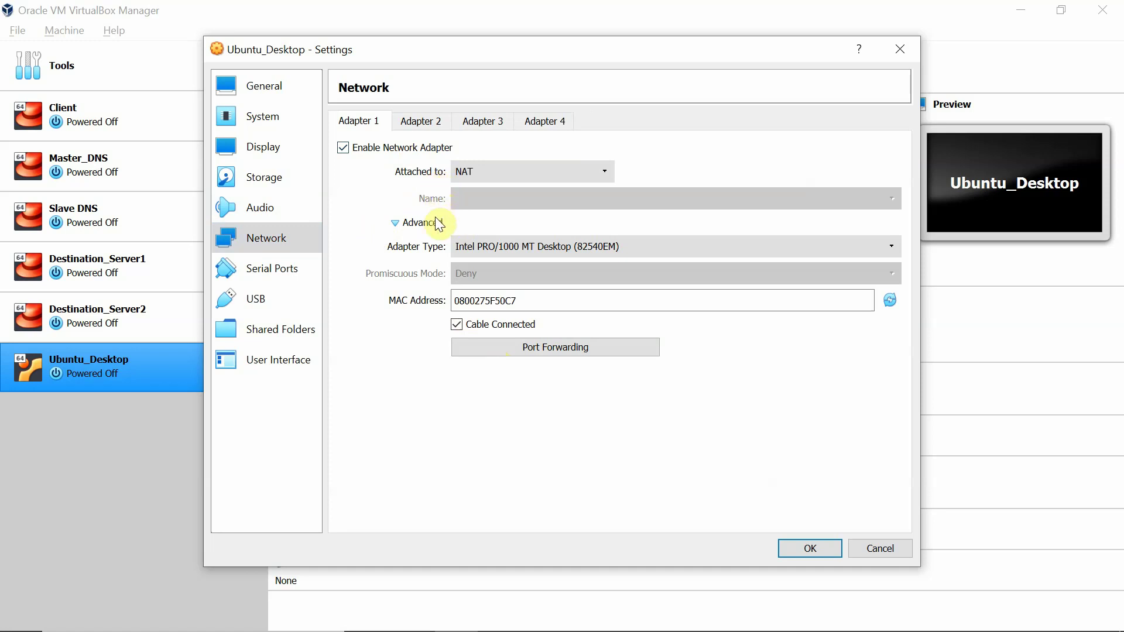
click(420, 121)
click(392, 147)
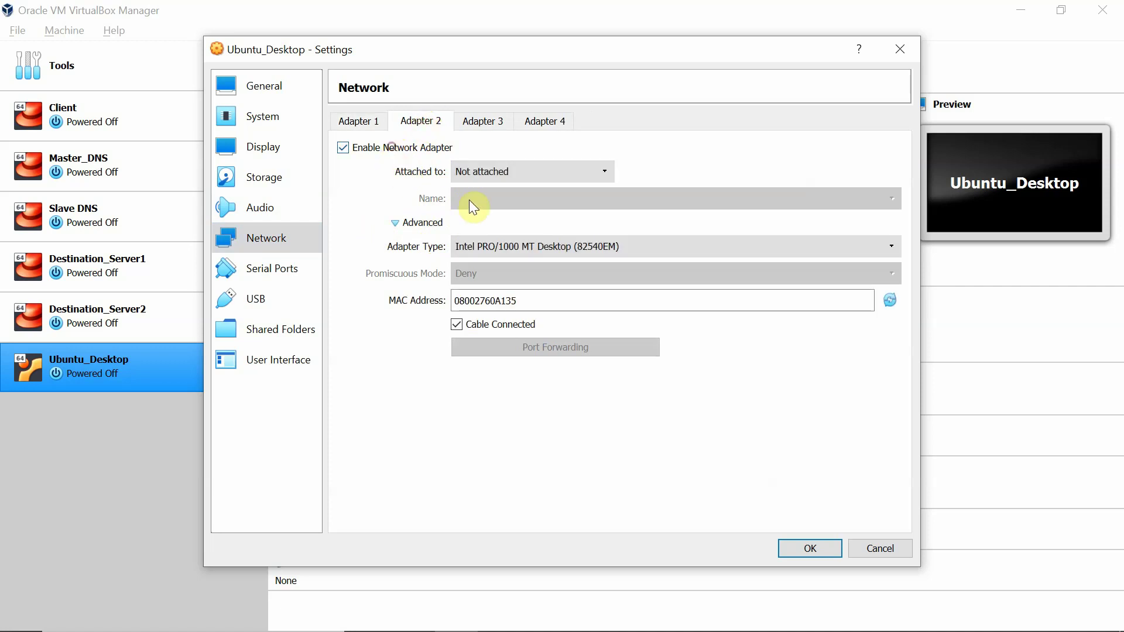
click(507, 171)
click(502, 223)
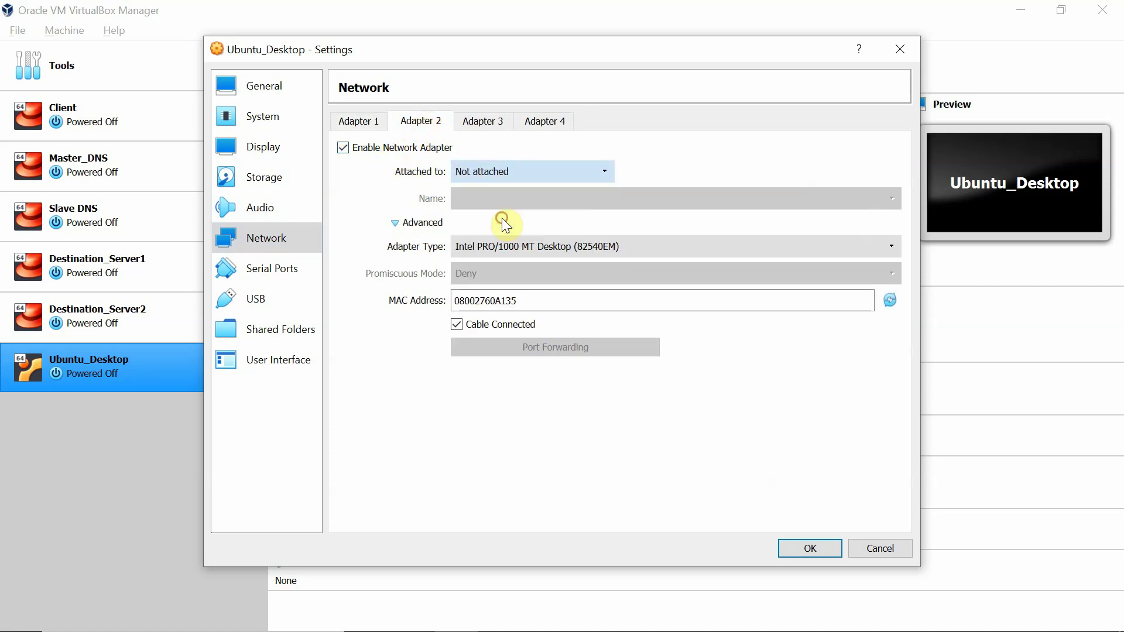
click(391, 224)
click(371, 223)
click(479, 275)
click(479, 315)
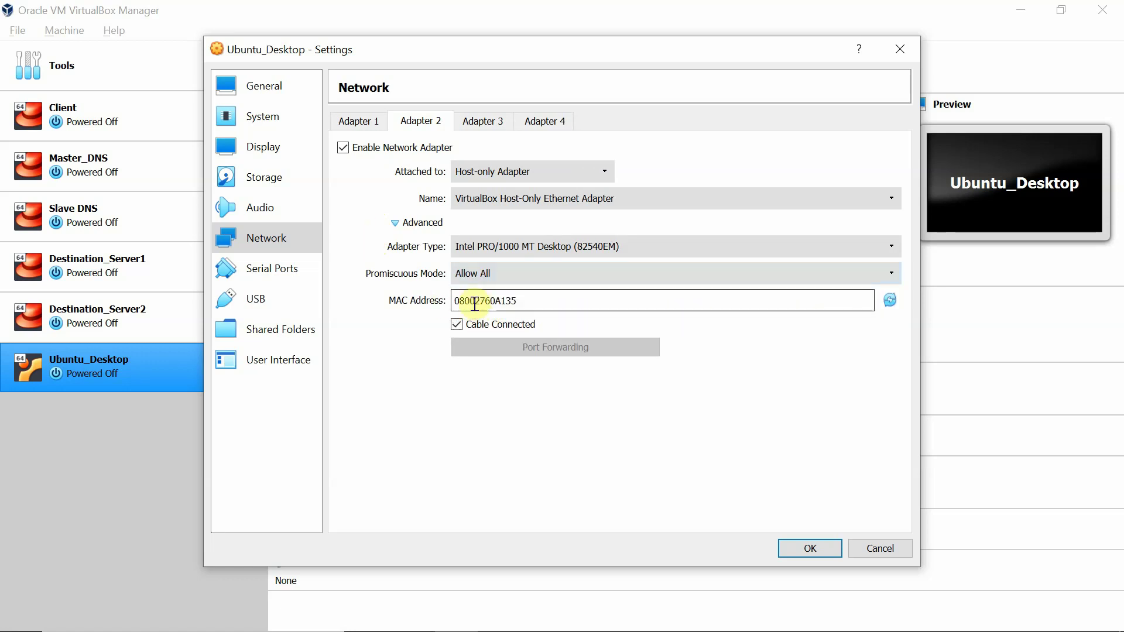
click(810, 549)
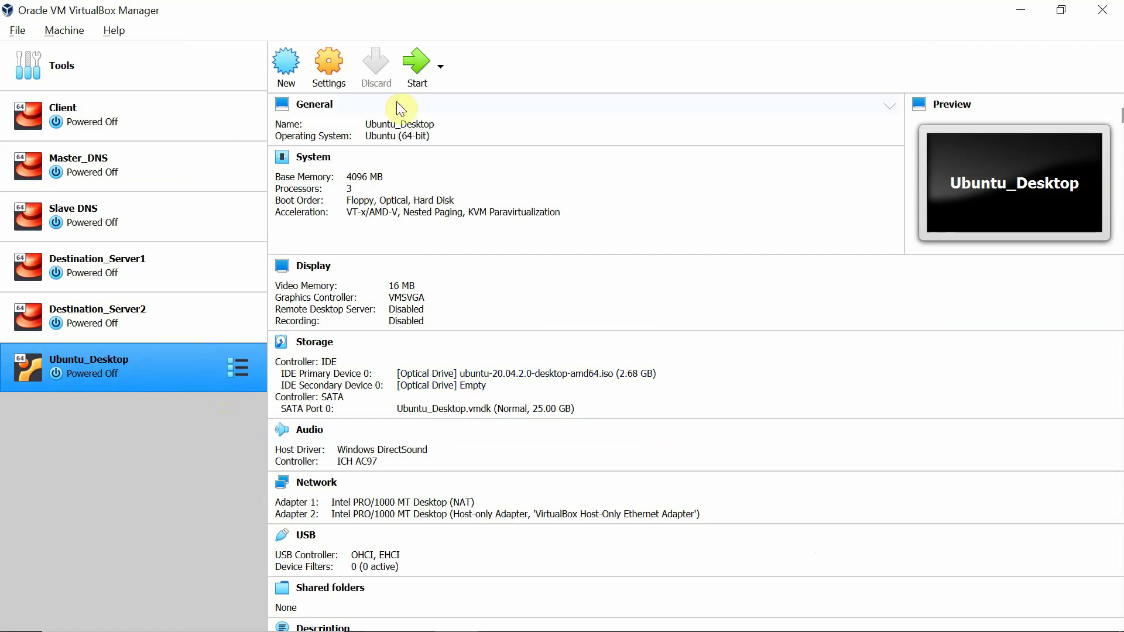
Boot Ubuntu_Desktop in a maximised window and dismiss the keyboard and mouse capture notices.
click(408, 74)
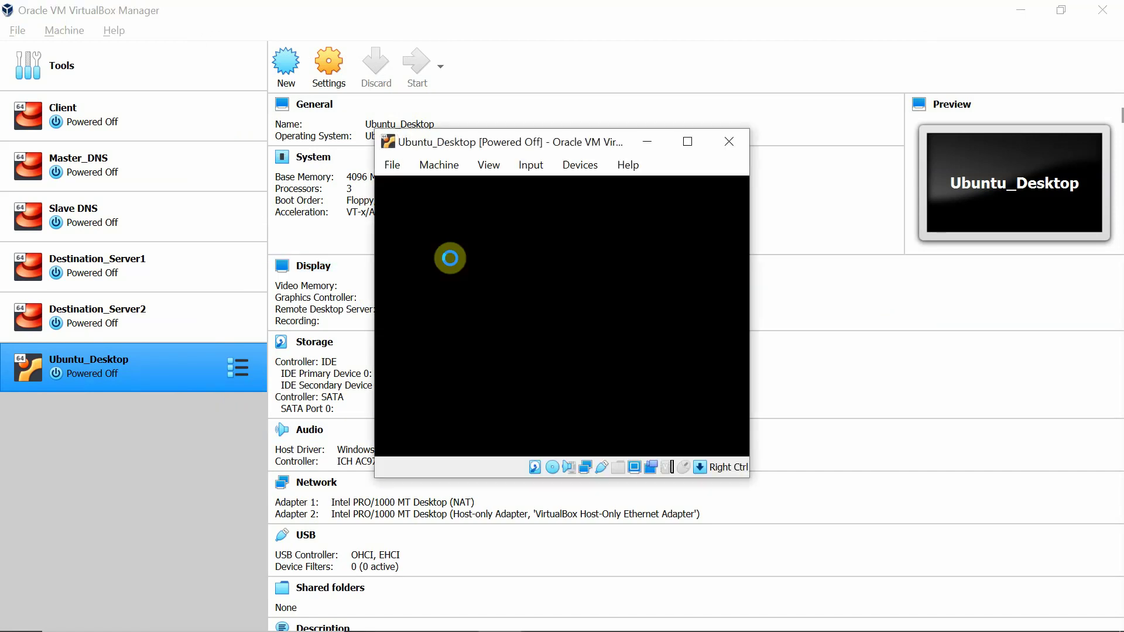
click(688, 142)
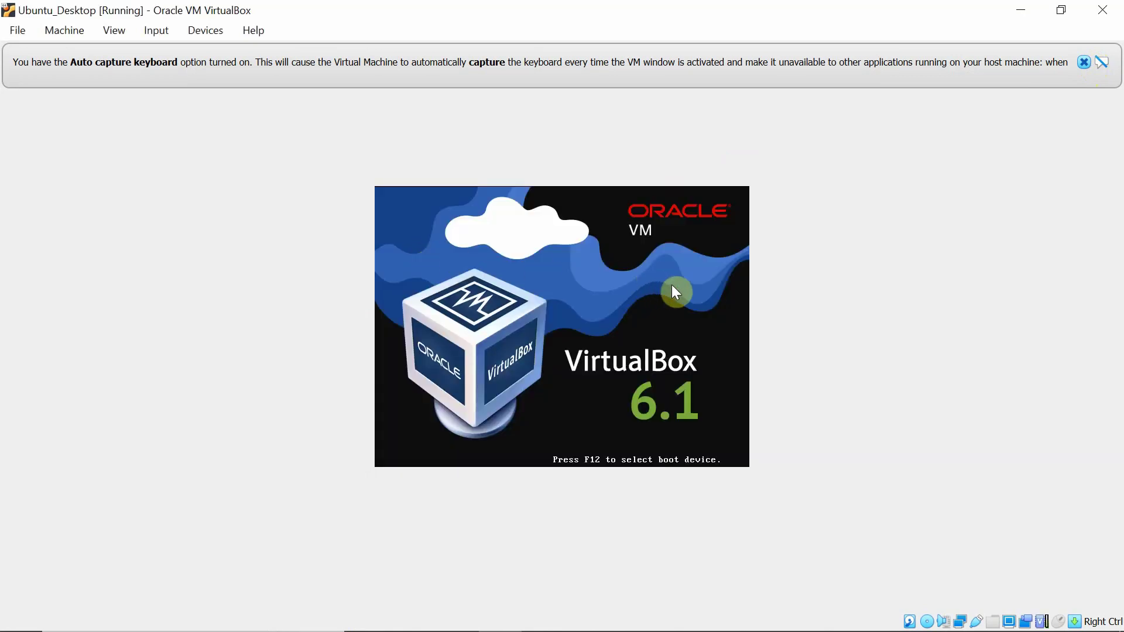
click(1087, 64)
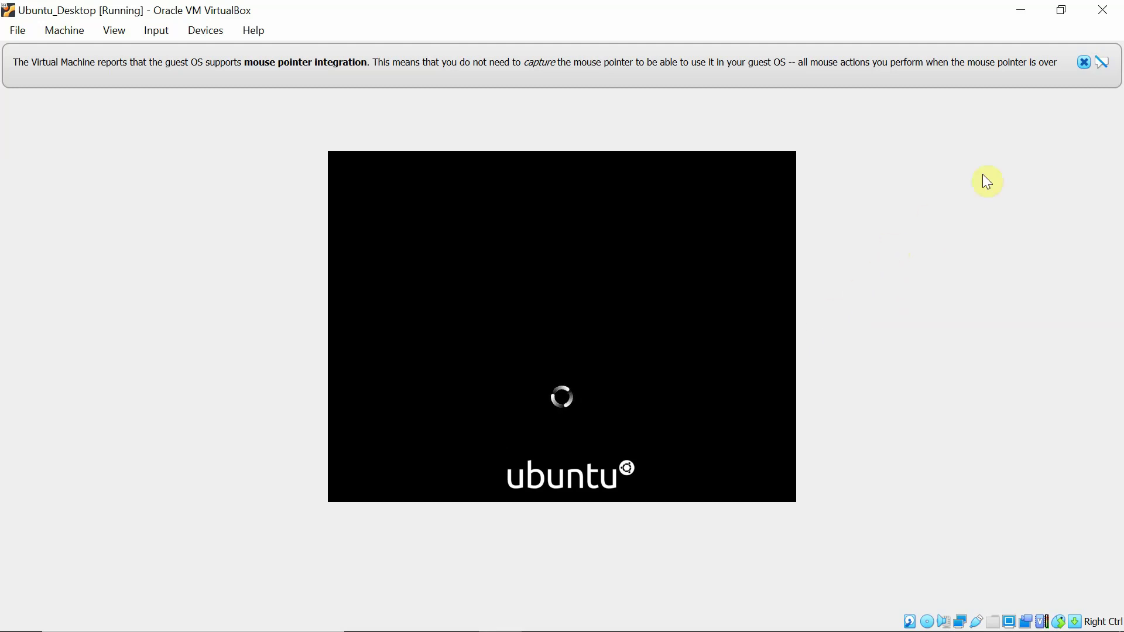
click(1085, 62)
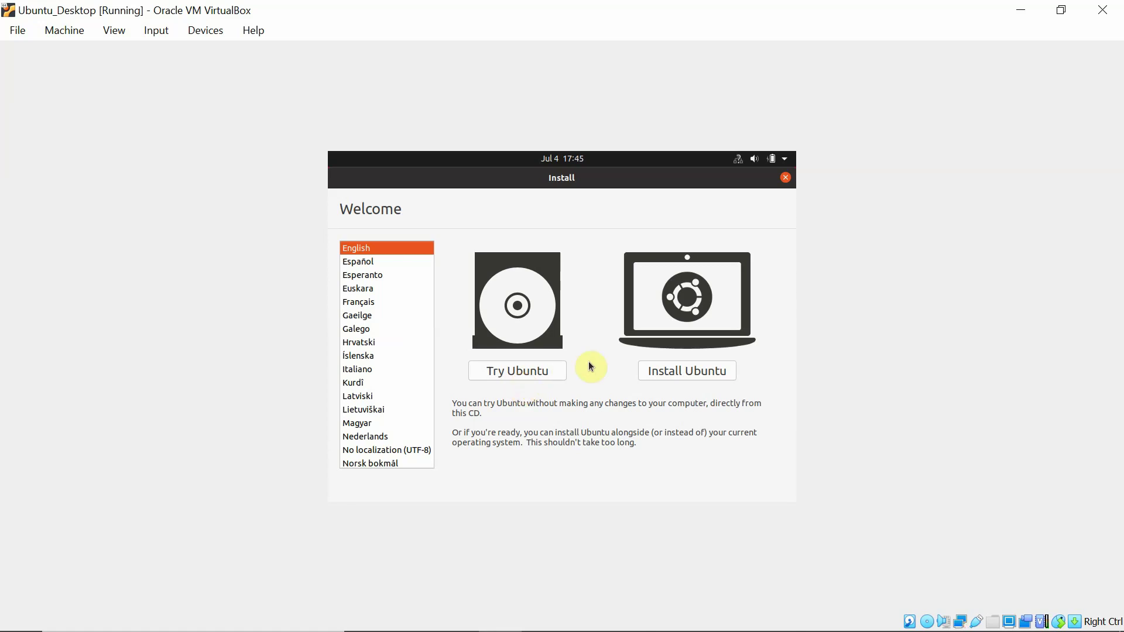
Choose Install Ubuntu with English selected on the Welcome screen.
click(666, 375)
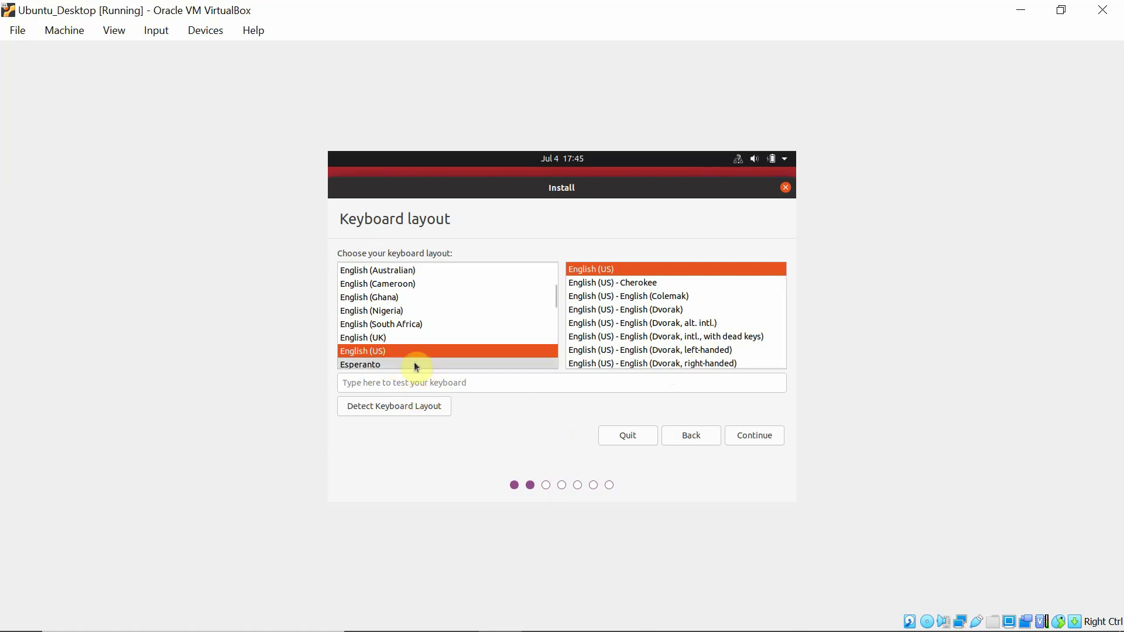
Continue with English (US) as the keyboard layout and variant.
click(742, 440)
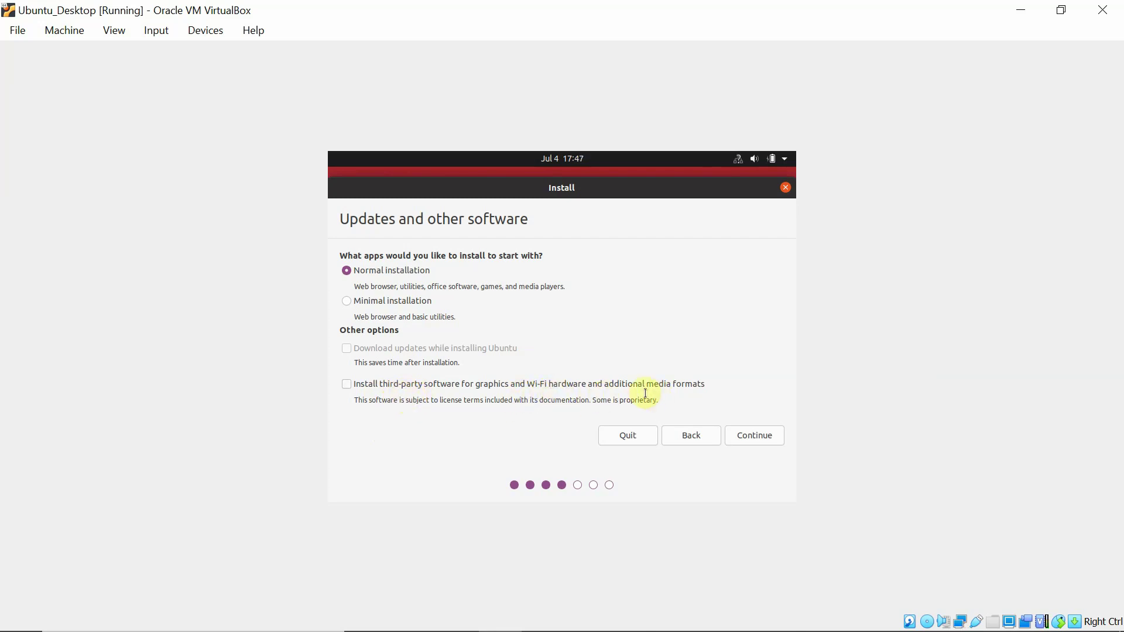
Tick third-party software for graphics, Wi-Fi and media formats, then continue.
click(346, 384)
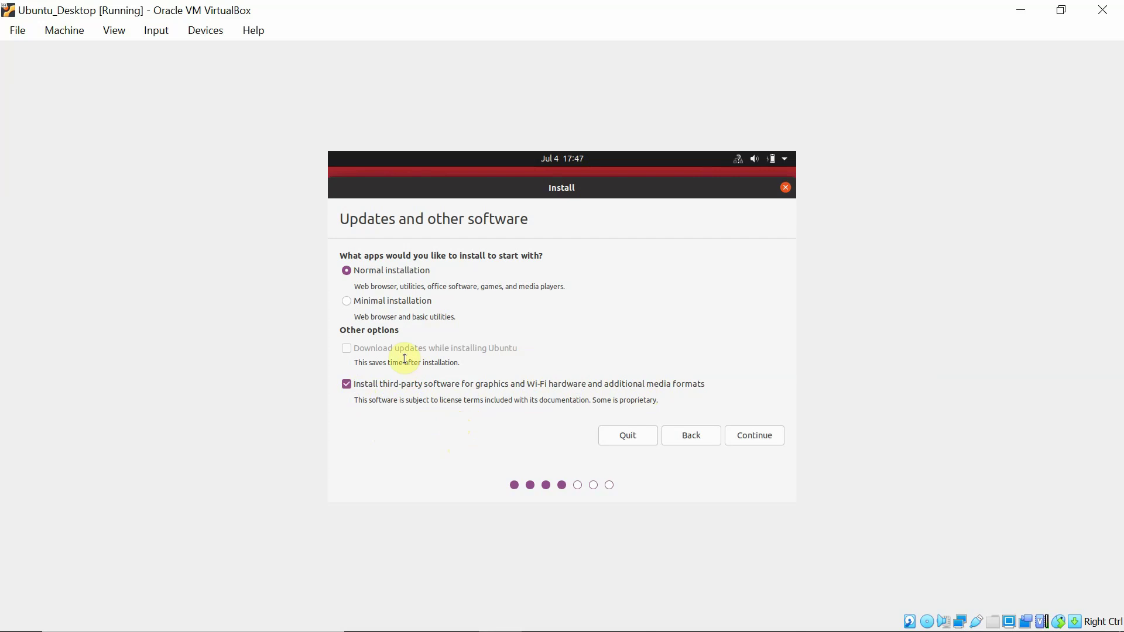
click(740, 439)
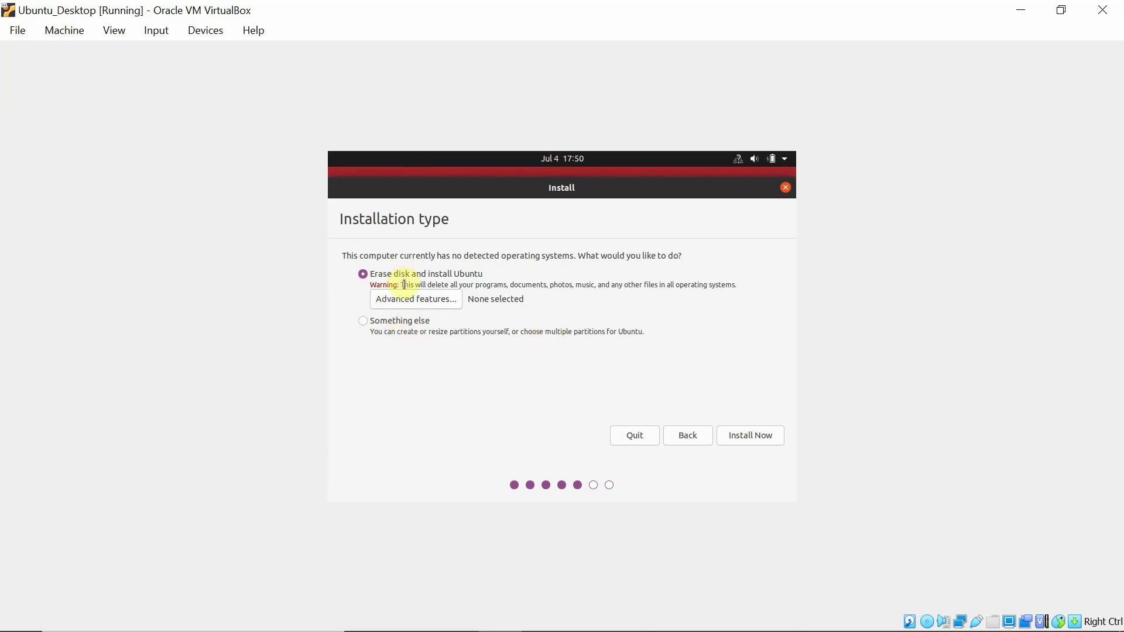
Erase the disk for Ubuntu, confirm the partition changes, and set the time zone to Kolkata.
click(750, 438)
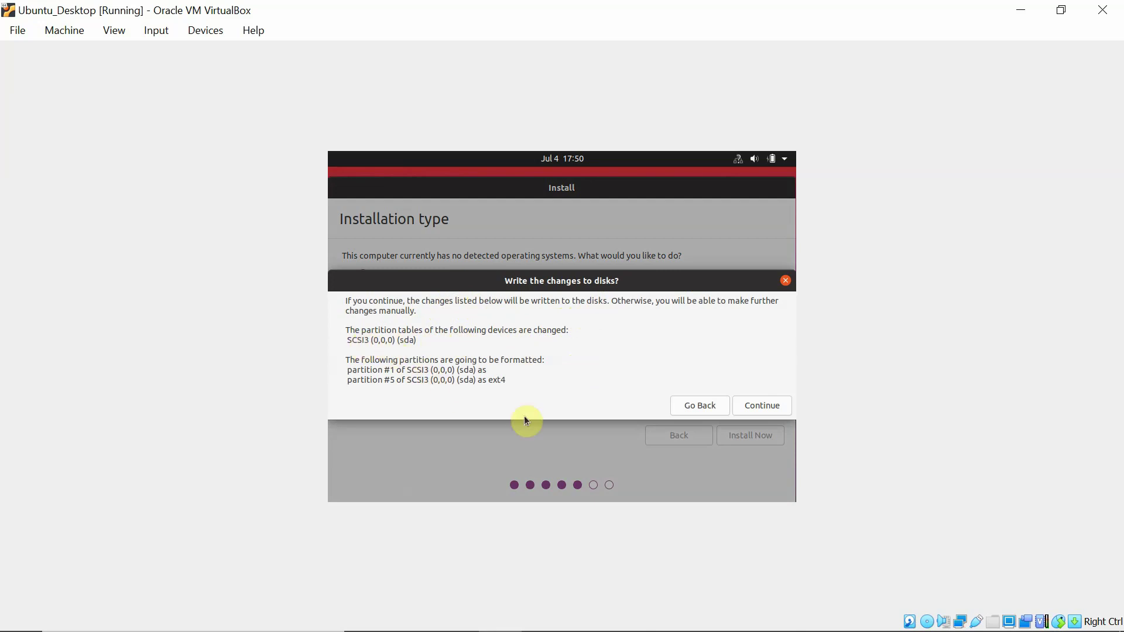
click(760, 410)
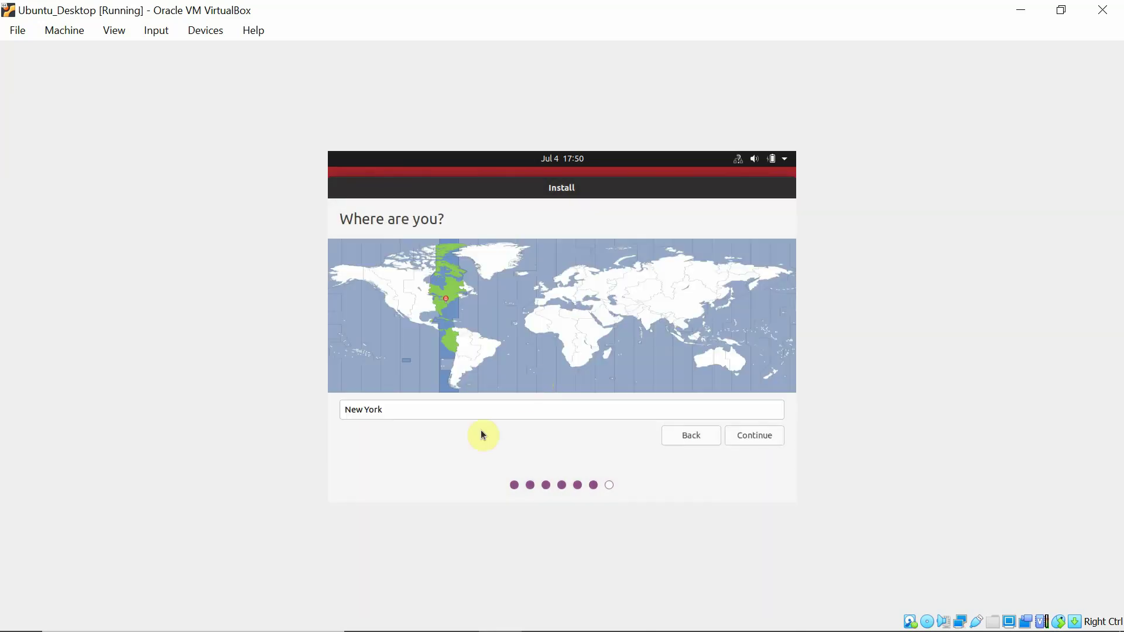
click(647, 321)
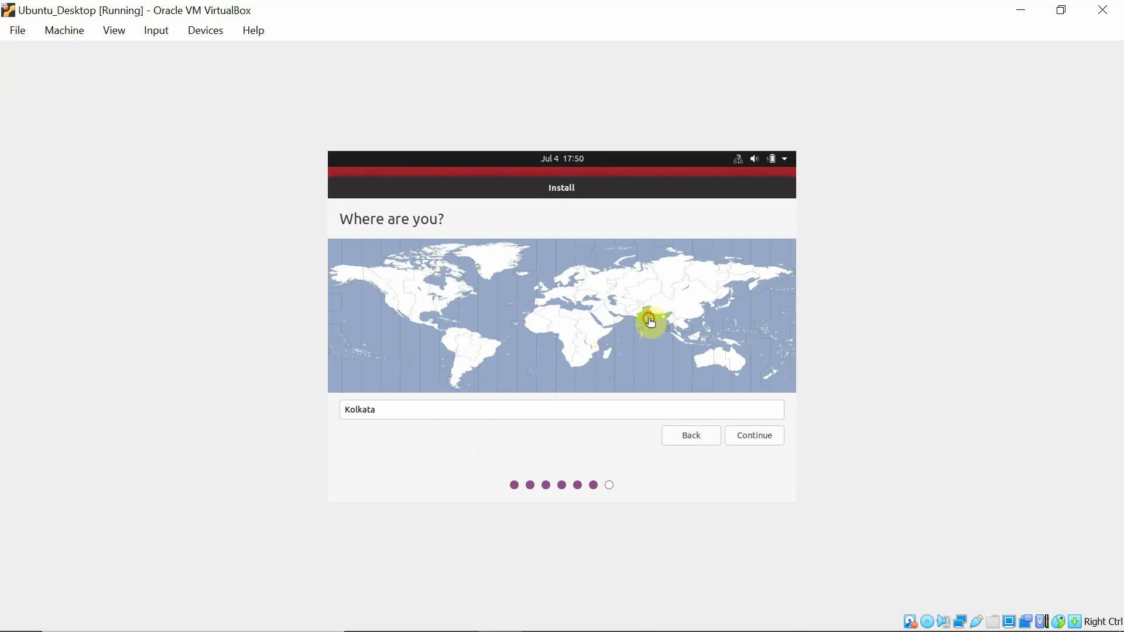
click(754, 438)
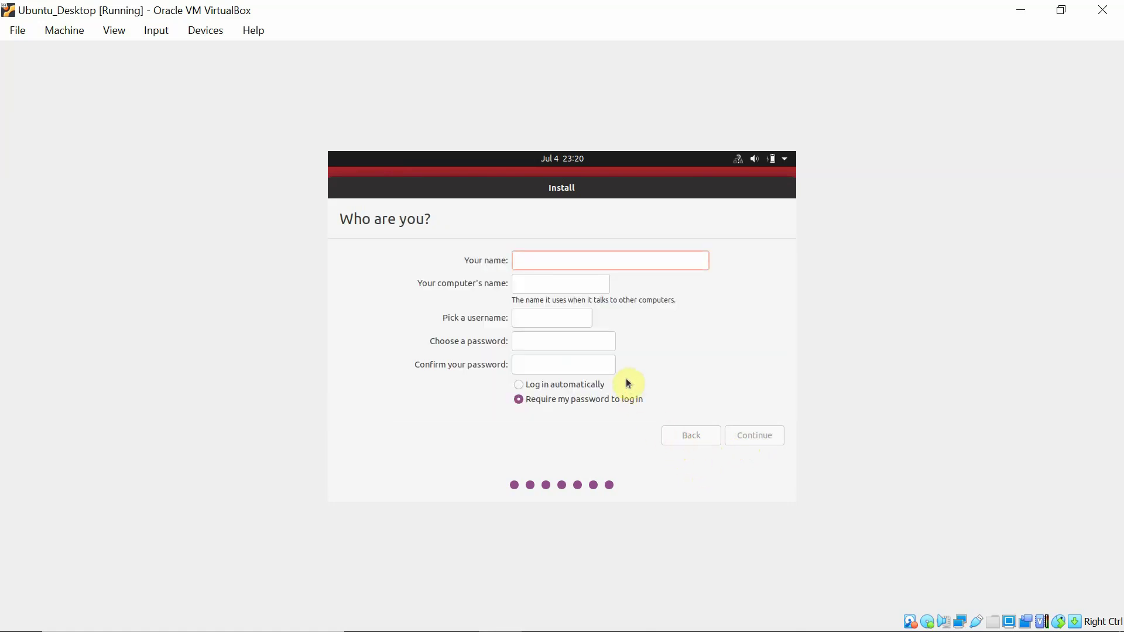
Enter the user's full name and set the computer name, correcting its spelling to '-Desktop'.
text(Kr)
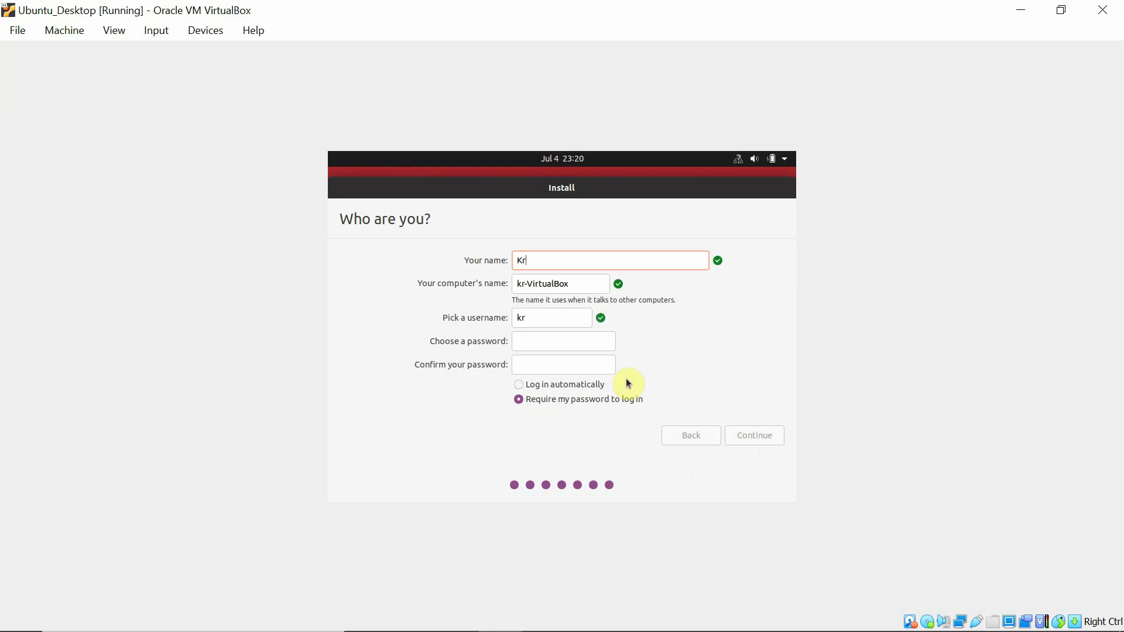
text(ishna Tiwari)
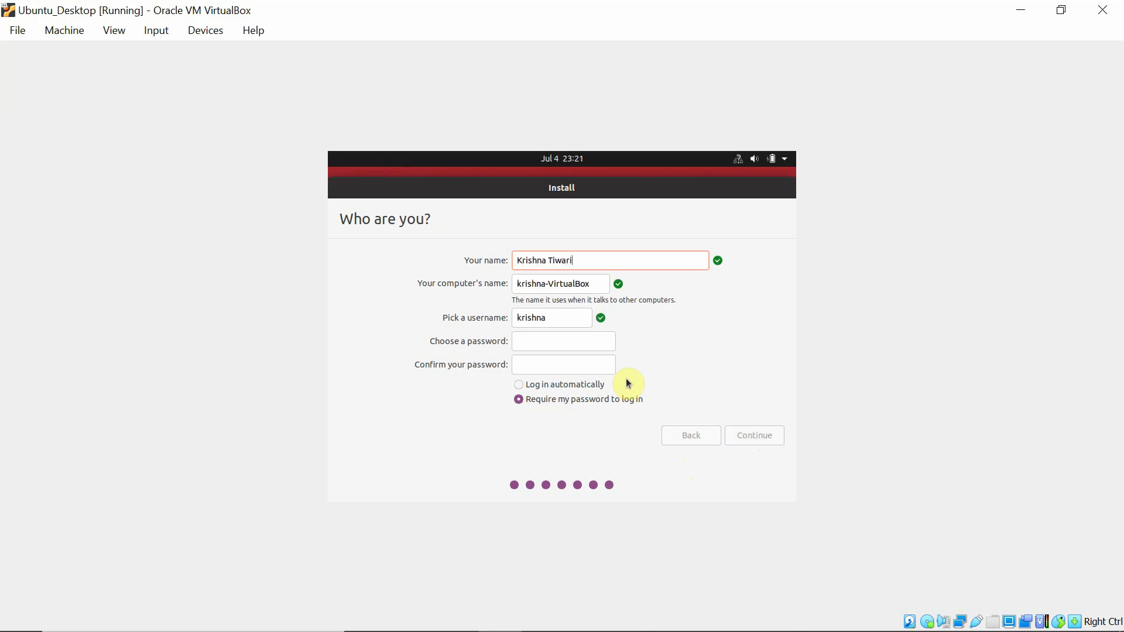
key(Tab)
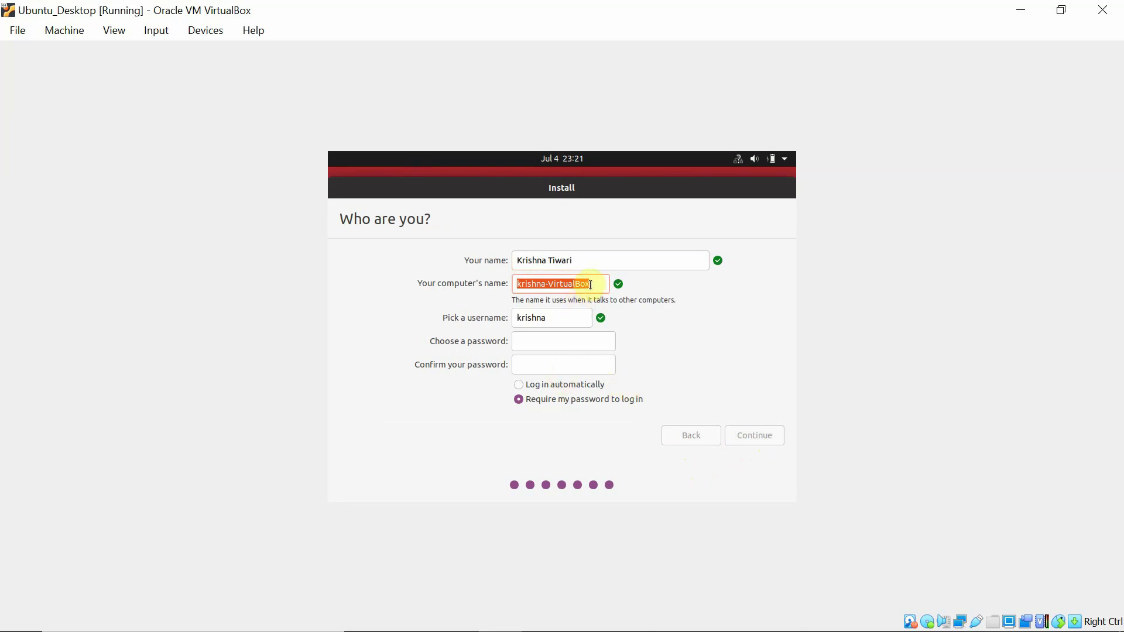
click(418, 246)
text(ktiwari)
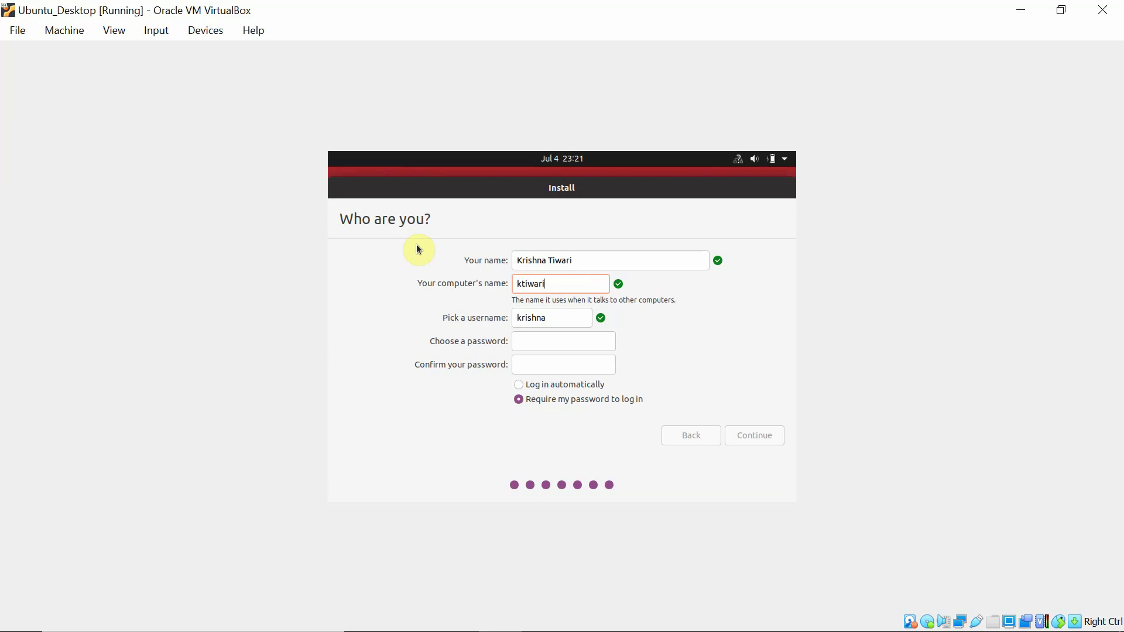
key(Tab)
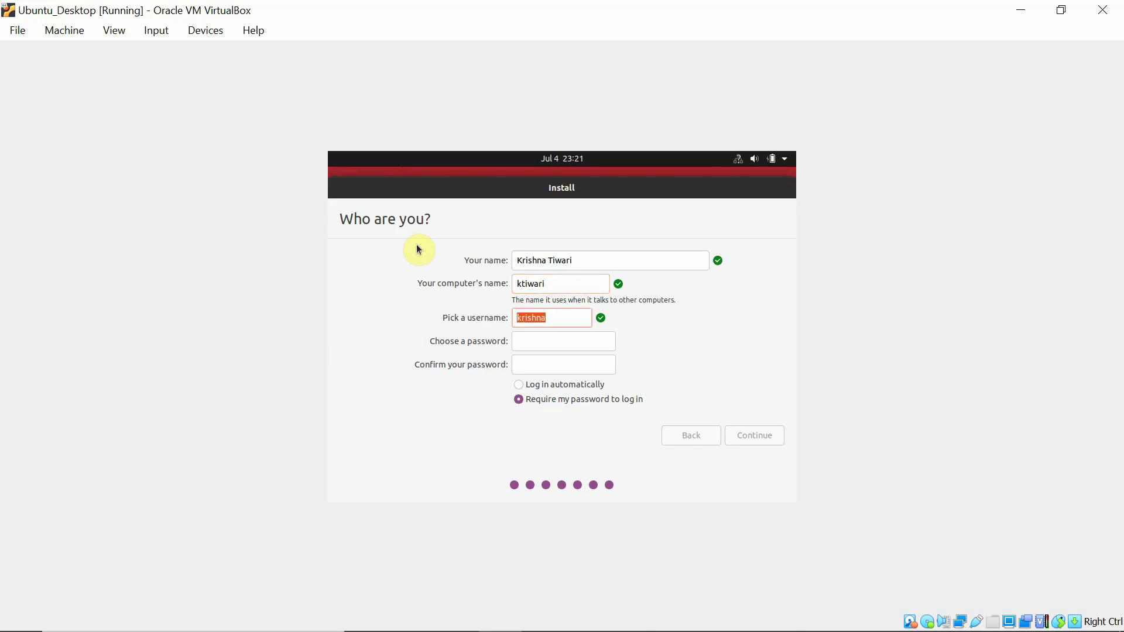
click(551, 291)
text(-Desktop)
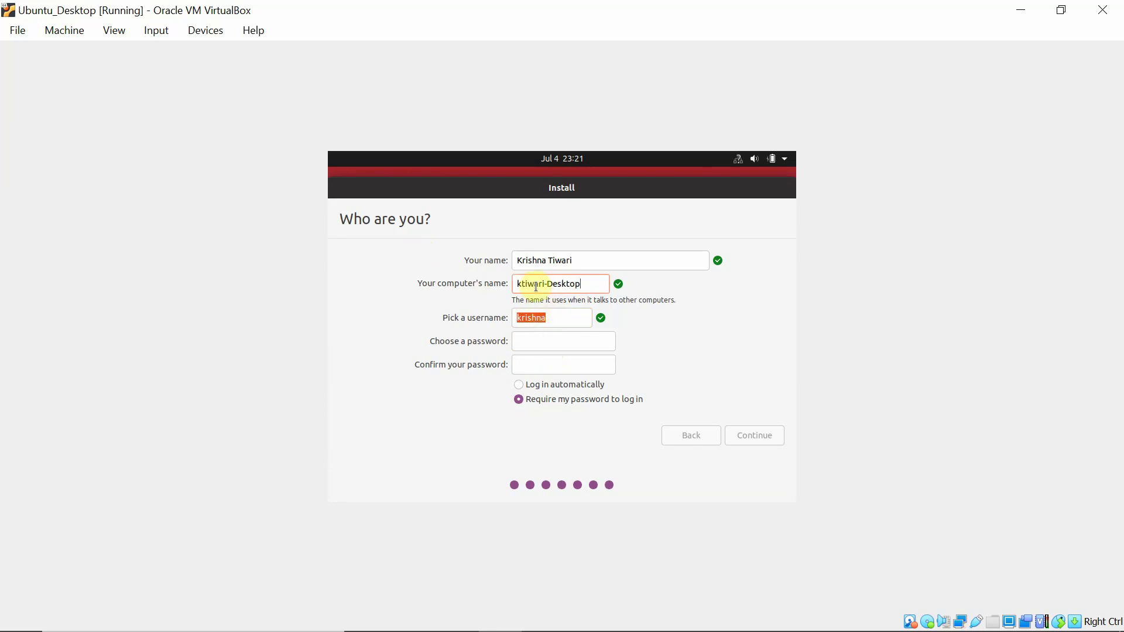
Replace the suggested username and enter the account password.
click(560, 316)
double_click(526, 316)
text(k)
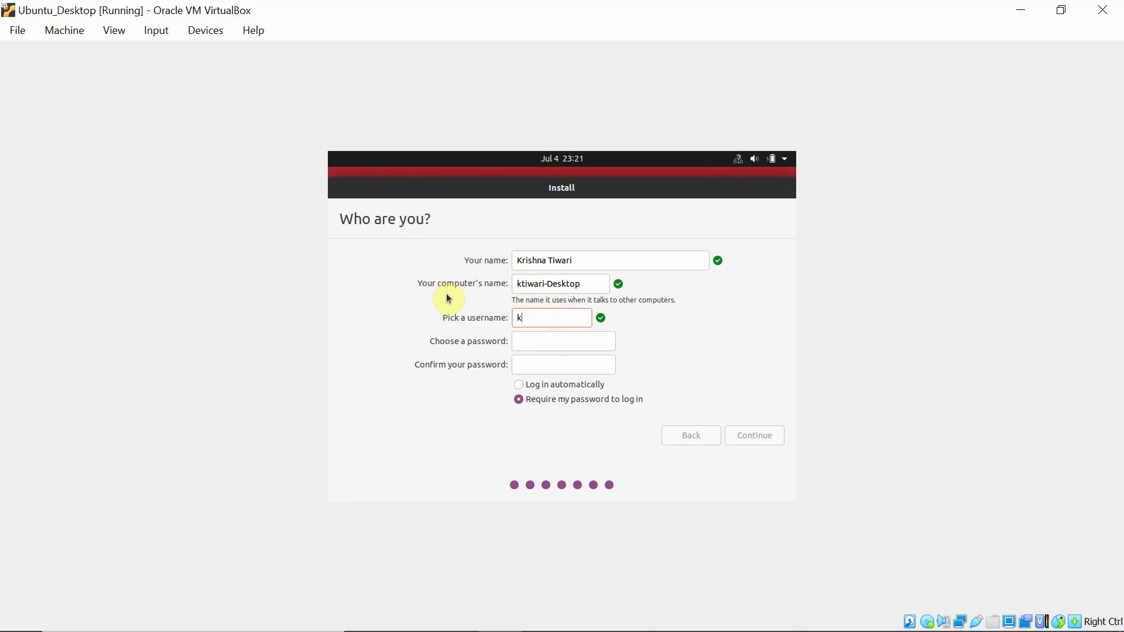
text(tiwari)
key(Tab)
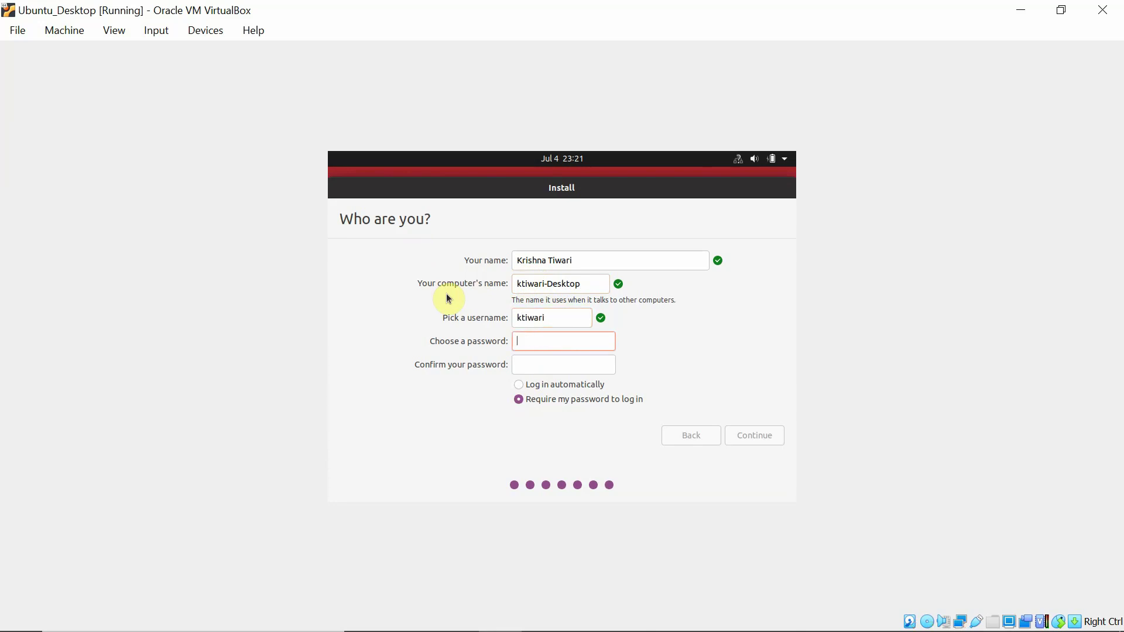
text(•••••••)
key(Tab)
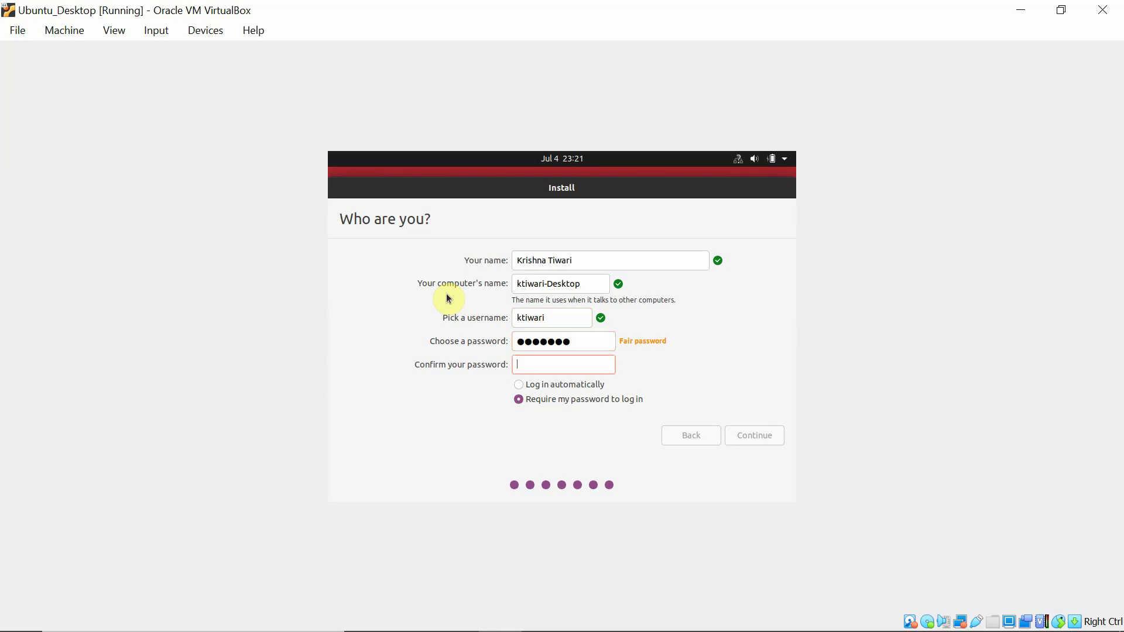
text(•••••••)
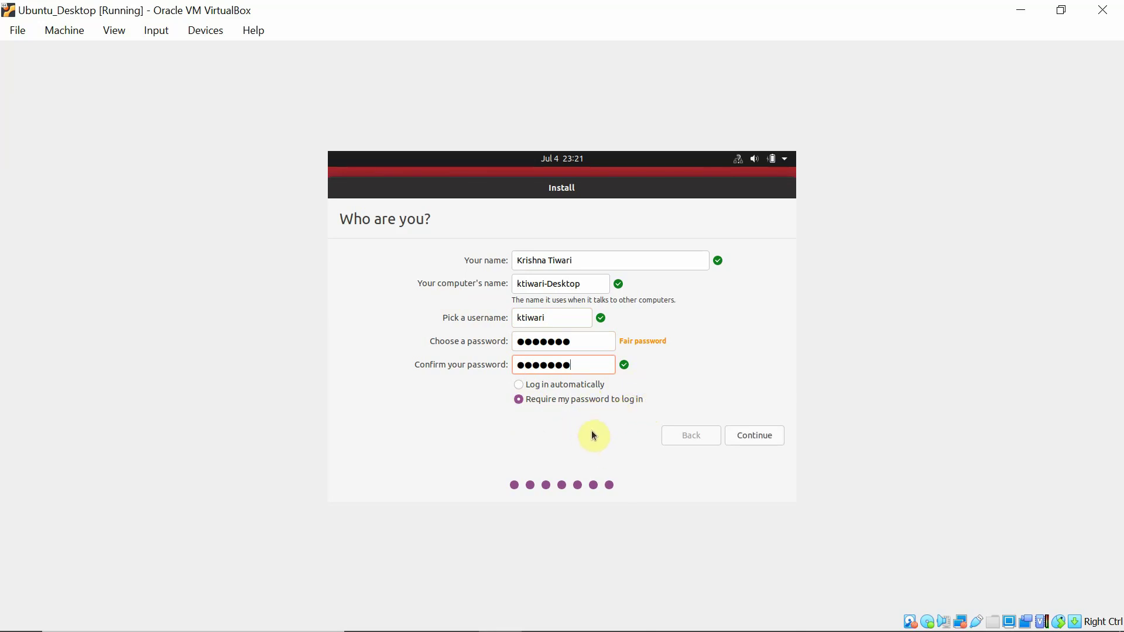
Continue from the Who are you? page so the installer begins copying files.
click(751, 436)
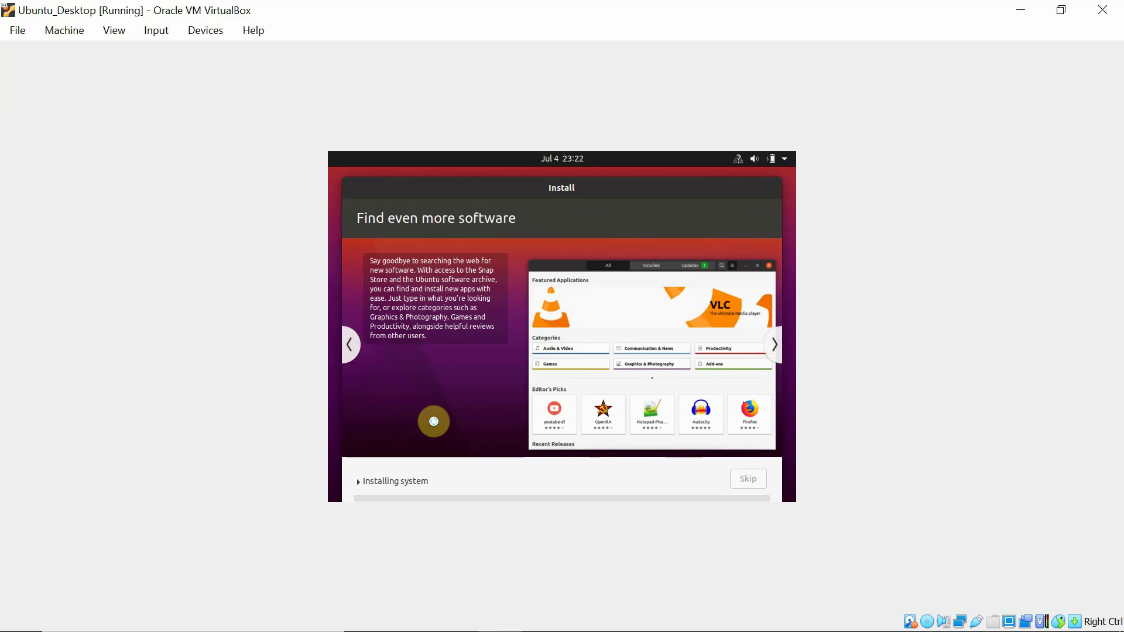
Expand Installing system to show the detailed log while the installation finishes.
click(361, 482)
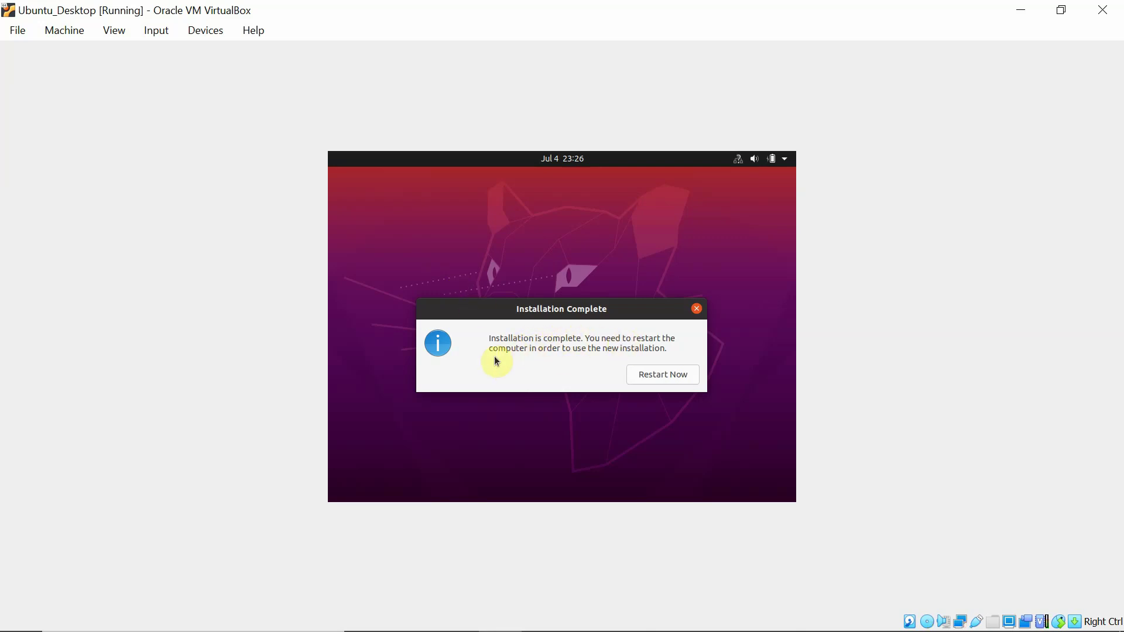
Restart Ubuntu with Restart Now, then open the Machine menu at the remove-medium prompt.
click(656, 376)
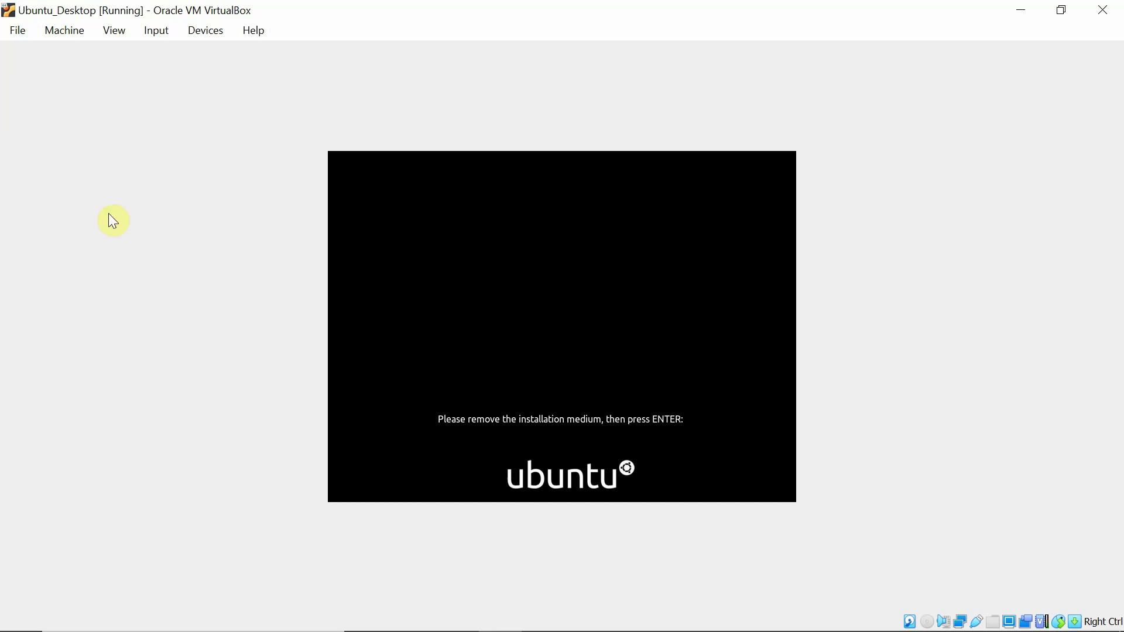
click(64, 27)
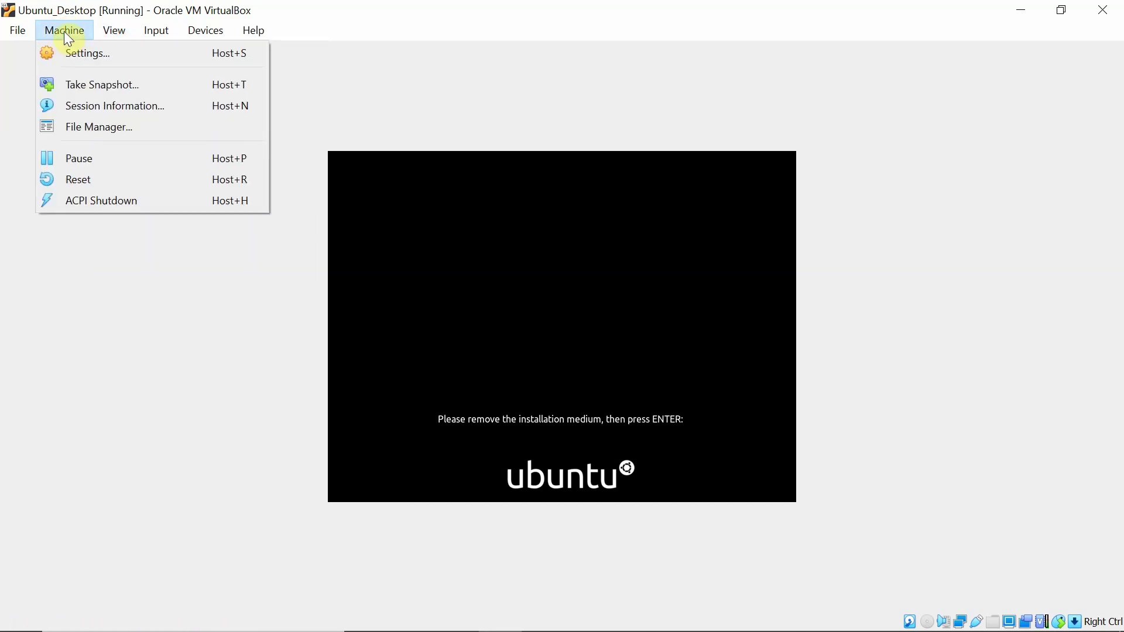
Verify in Settings > Storage that both IDE optical drives are Empty, then save with OK.
click(70, 56)
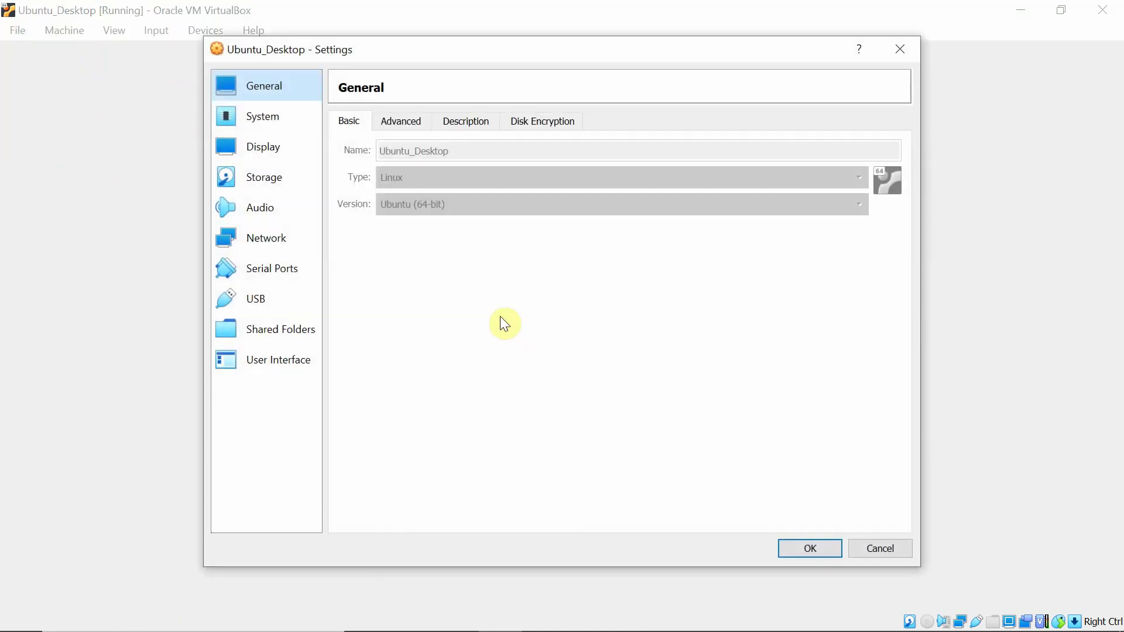
click(261, 181)
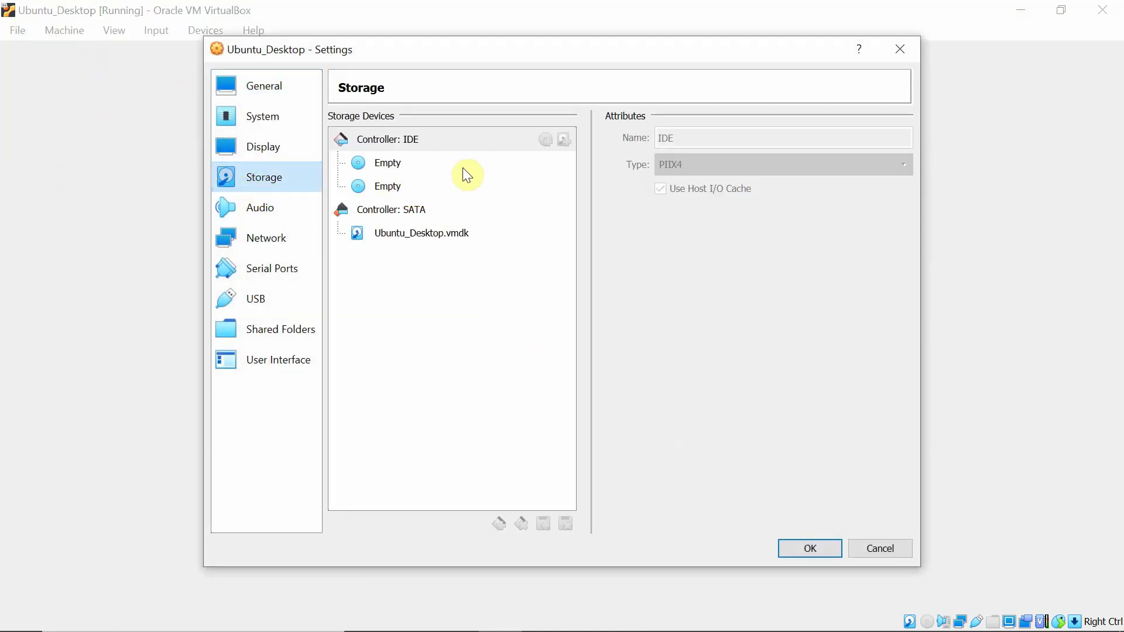
click(808, 547)
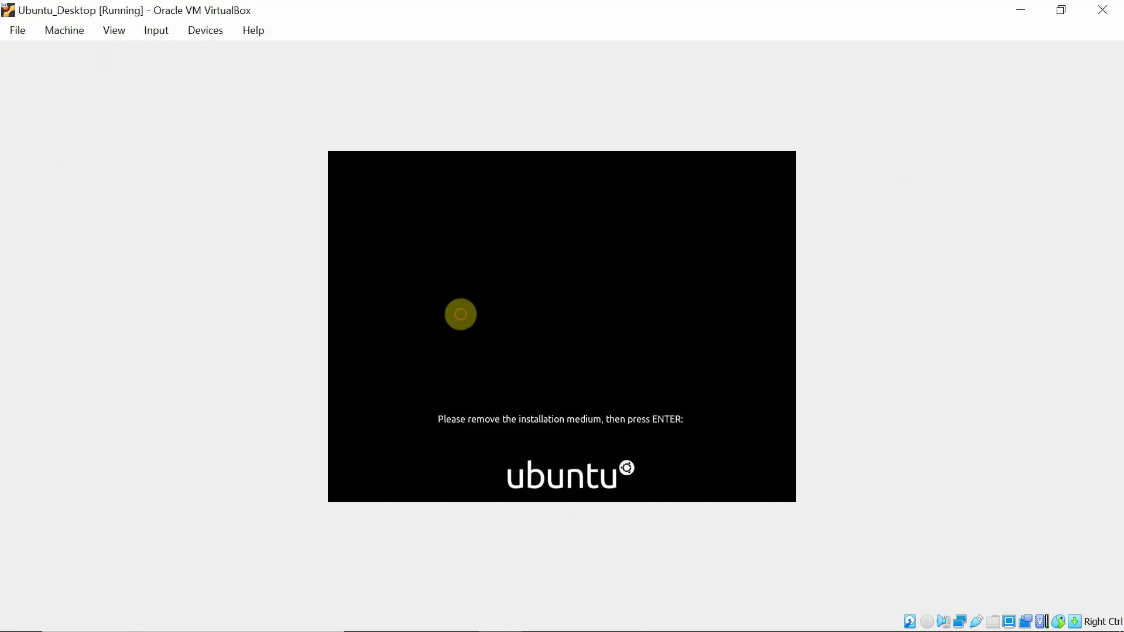
Confirm the medium is removed to reboot, and dismiss both mouse-integration notice bars.
key(Return)
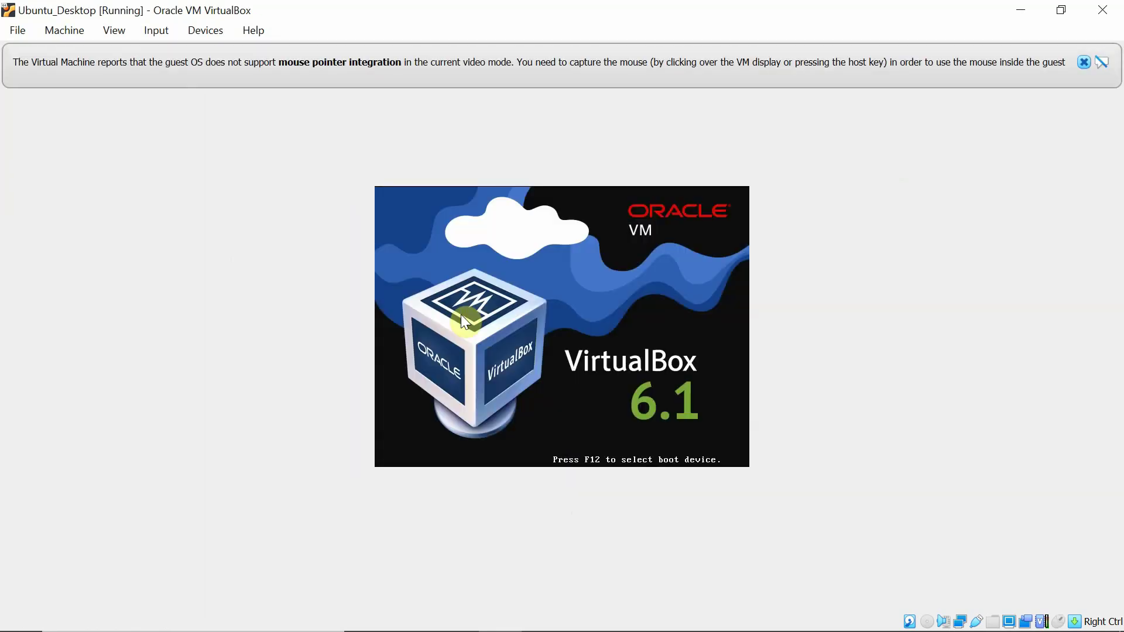
click(1085, 63)
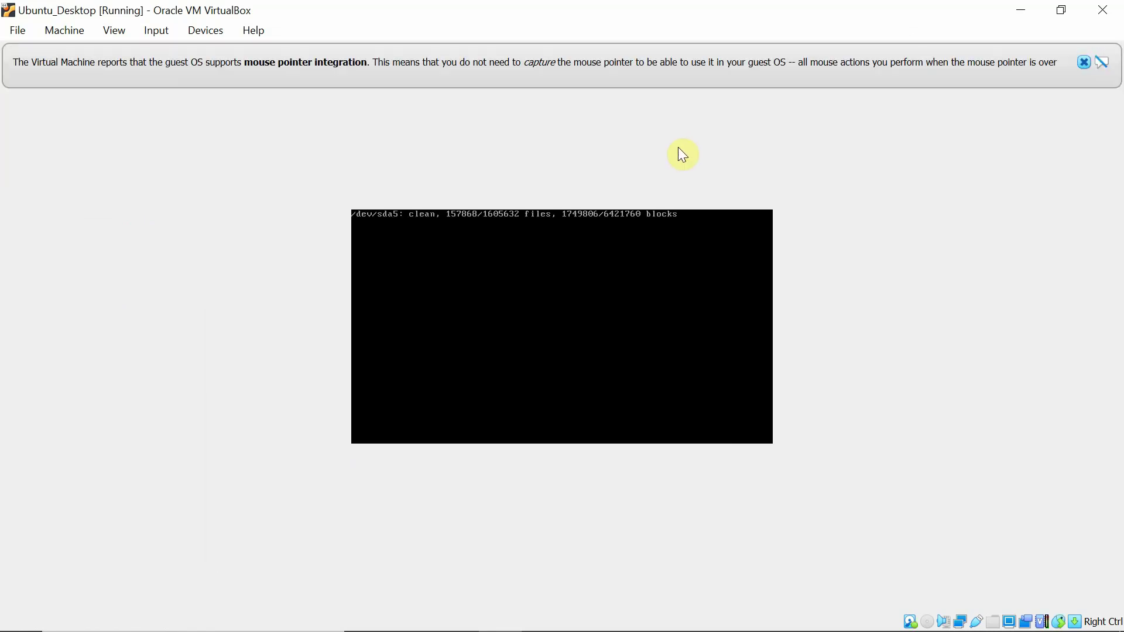
click(1084, 63)
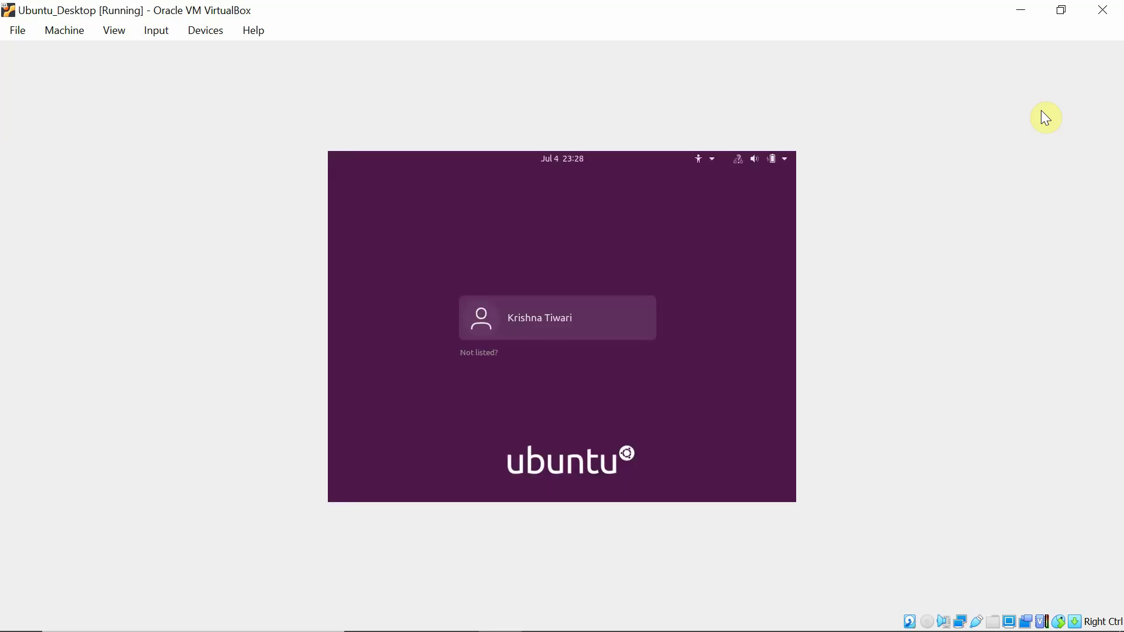
Select the user account on the login screen and sign in with its password.
click(570, 329)
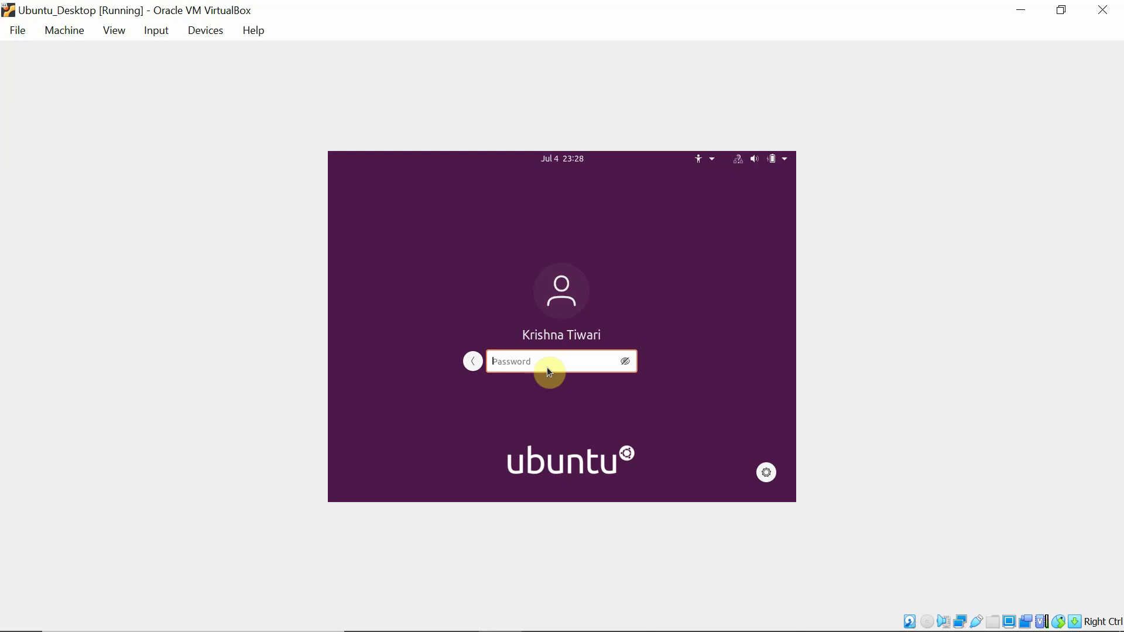
text(*******)
key(Return)
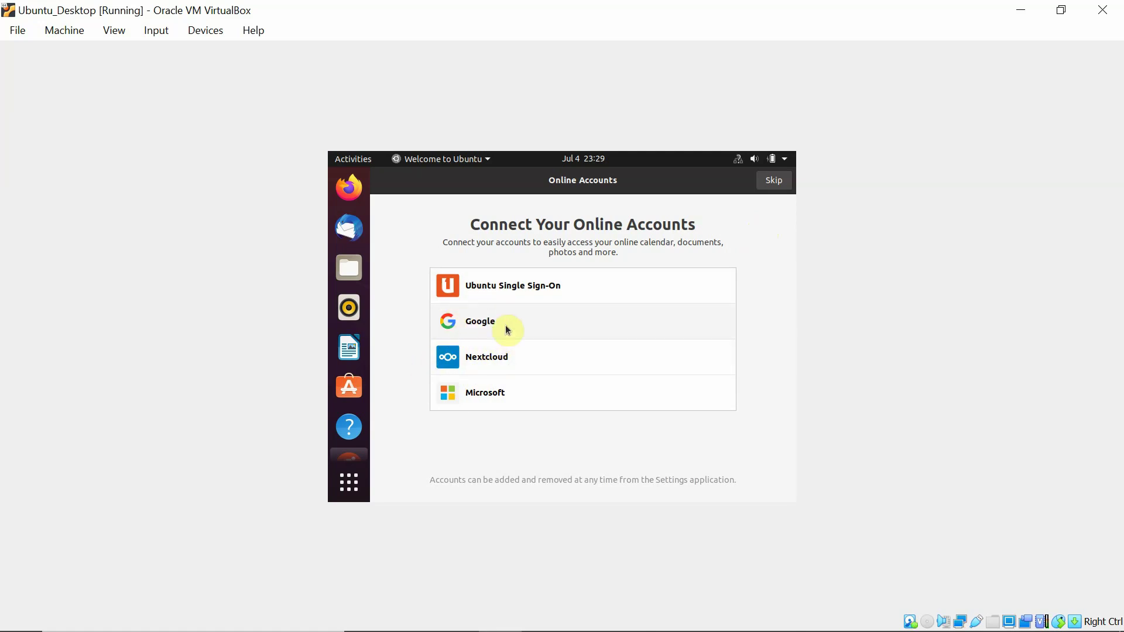
Skip online accounts, start Livepatch setup, authenticate, then decline the Ubuntu One sign-in.
click(777, 183)
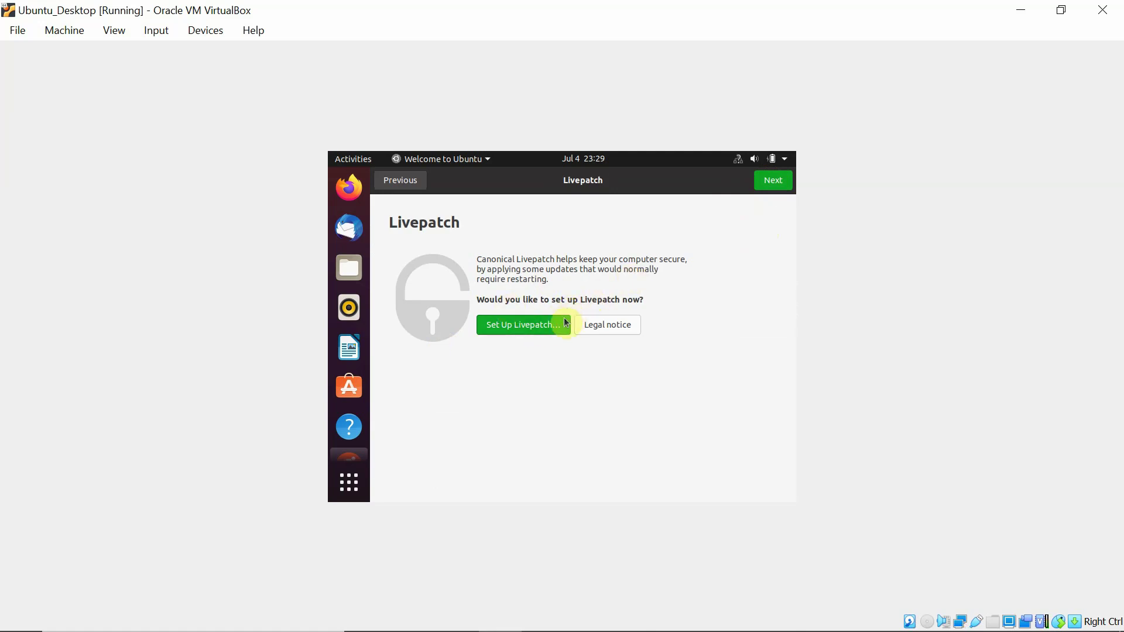
click(521, 330)
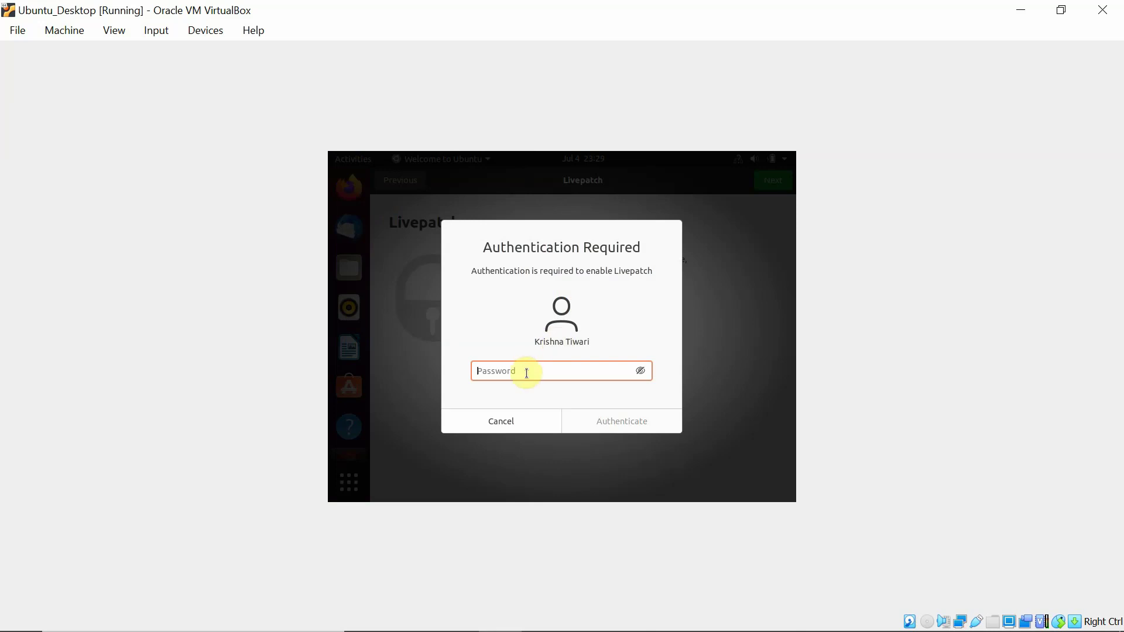
text(•••••••)
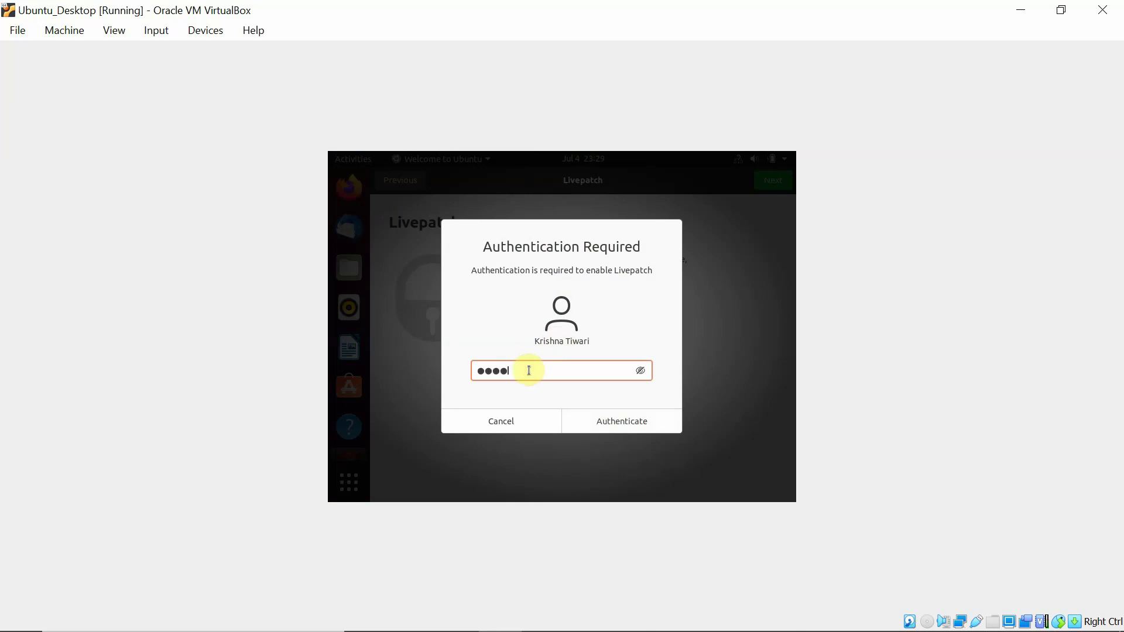
key(Return)
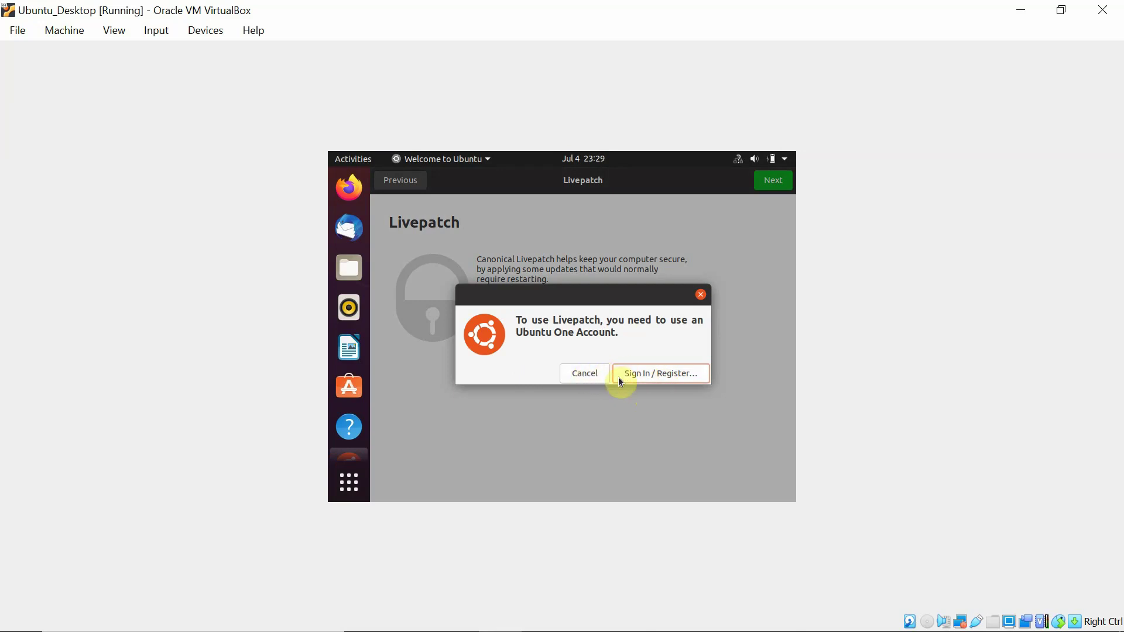
click(588, 377)
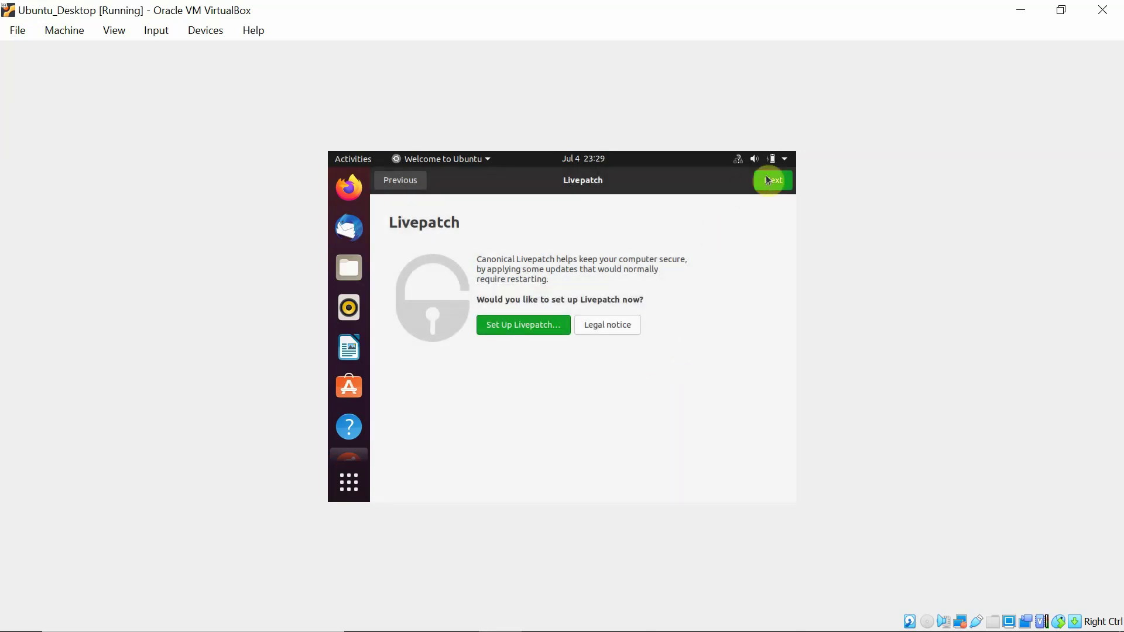
Continue past the Livepatch page and turn on Location Services on the privacy page.
click(772, 182)
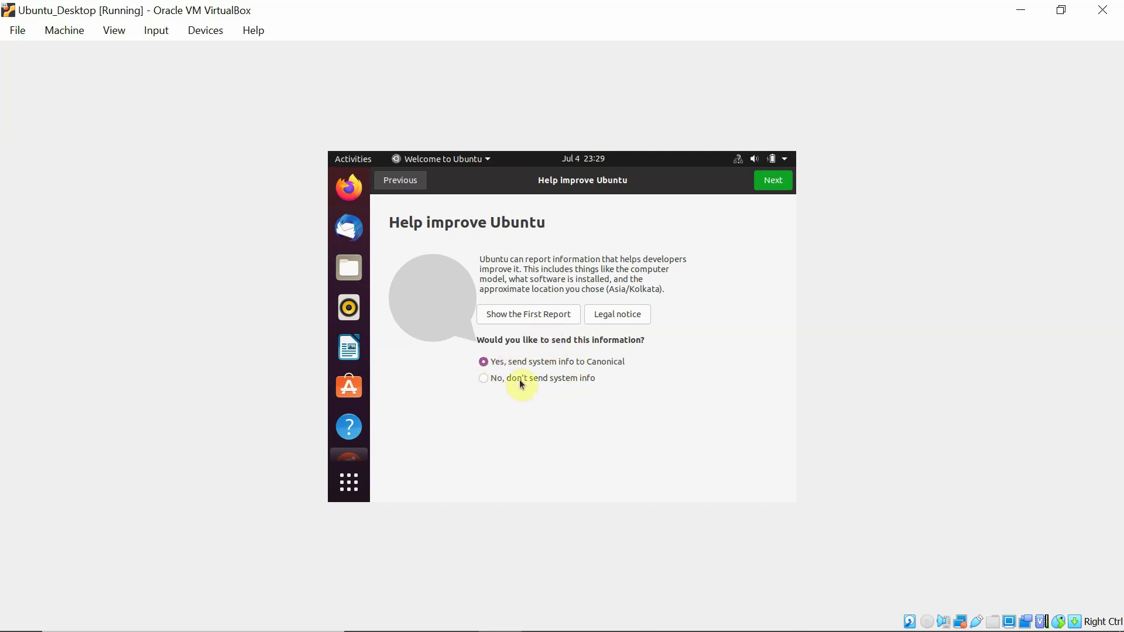
click(772, 180)
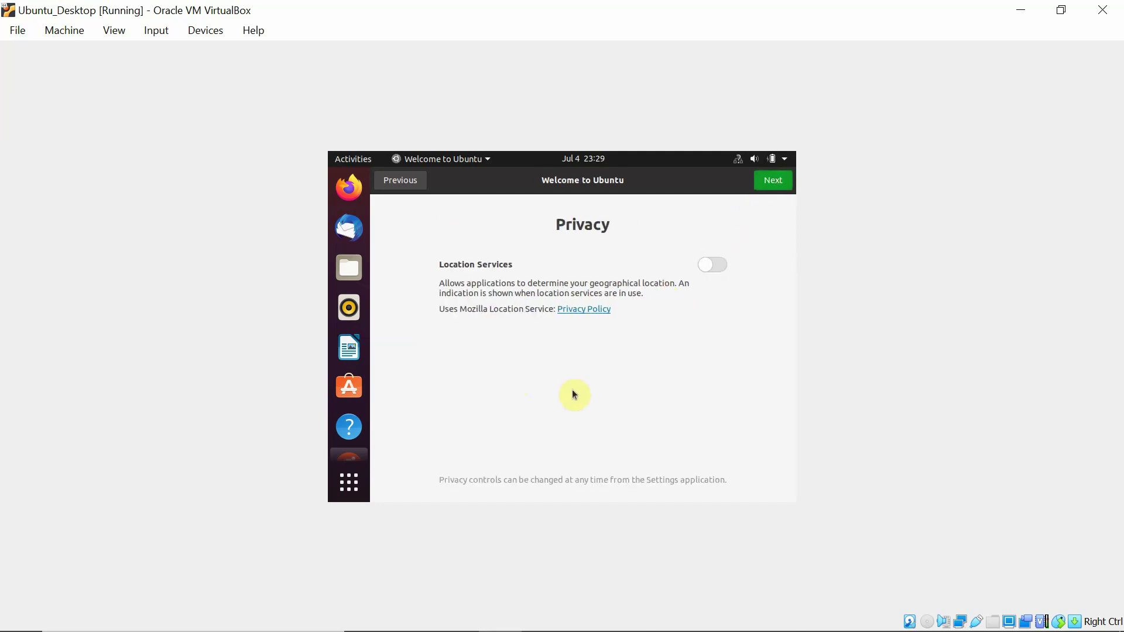
click(713, 267)
click(764, 178)
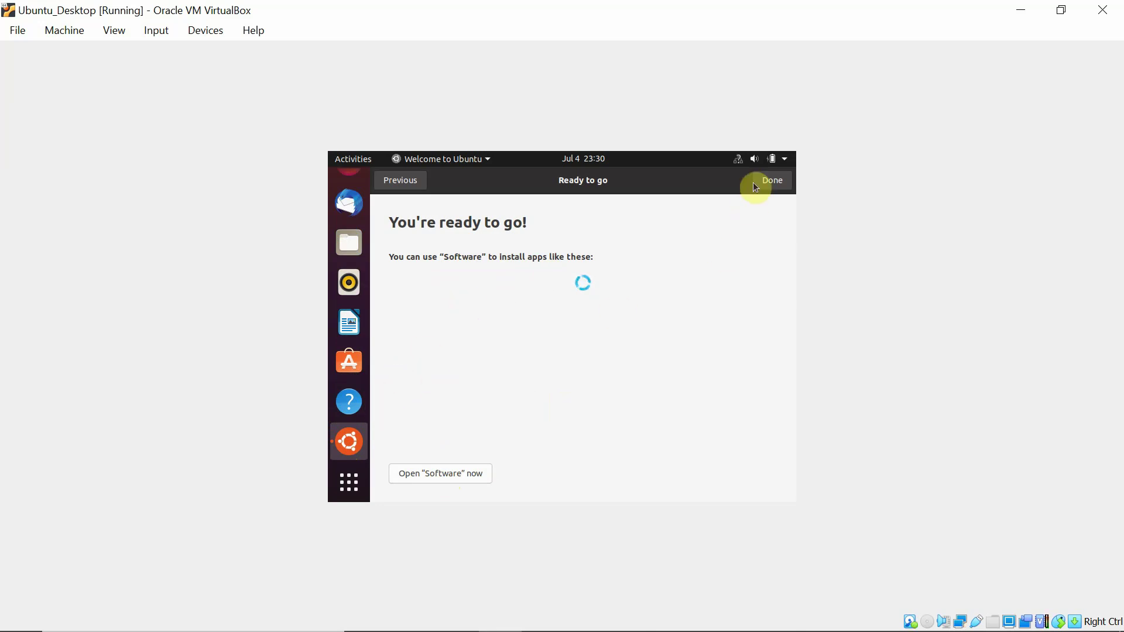
Check the enp0s3 wired connection in the guest's system status menu.
click(739, 160)
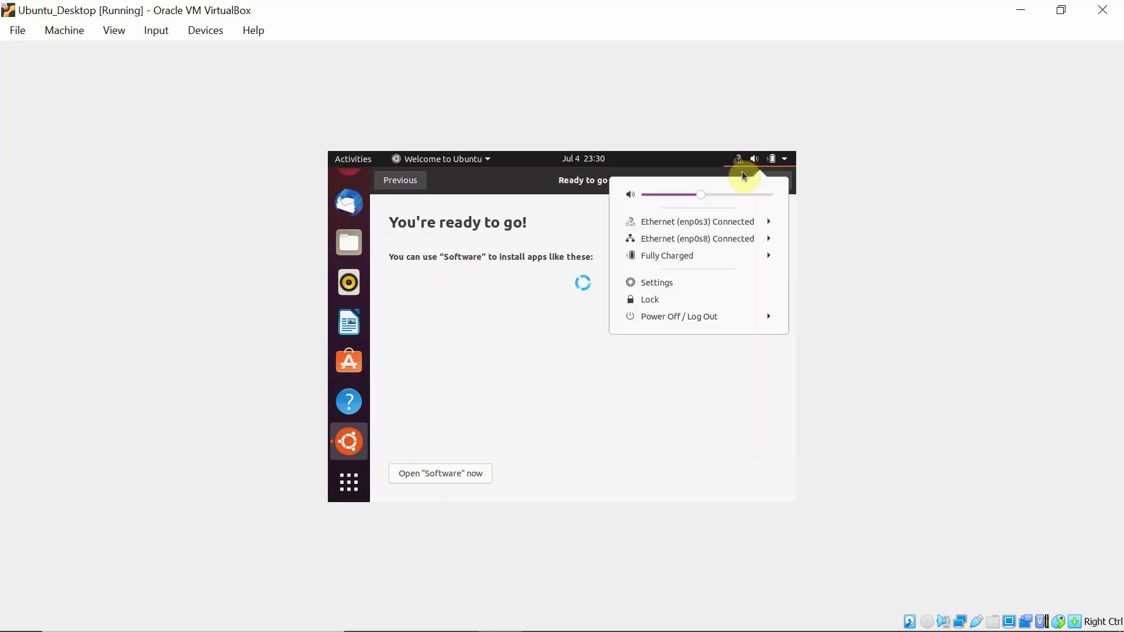
click(733, 224)
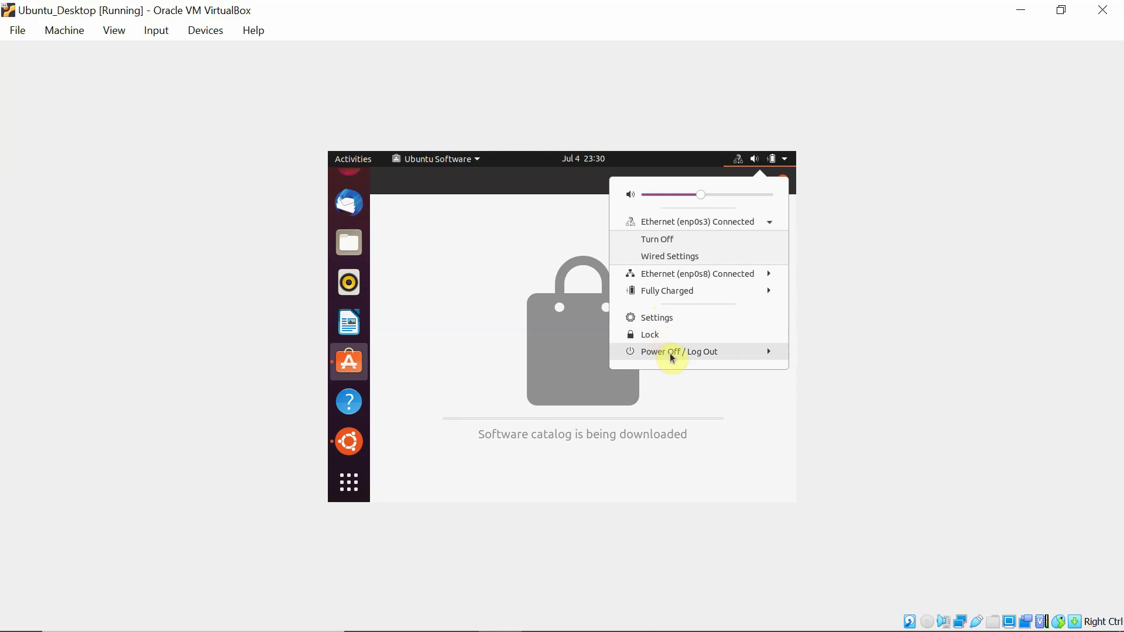
click(496, 245)
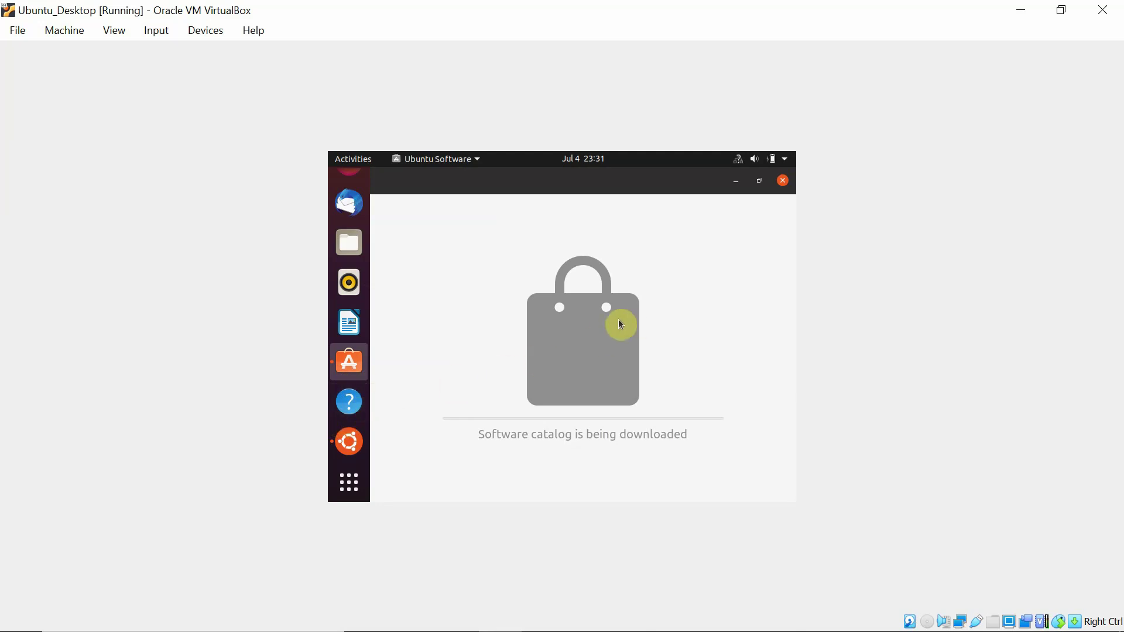
Close the Ubuntu Software window and welcome tour, then launch Firefox from the dock.
click(783, 183)
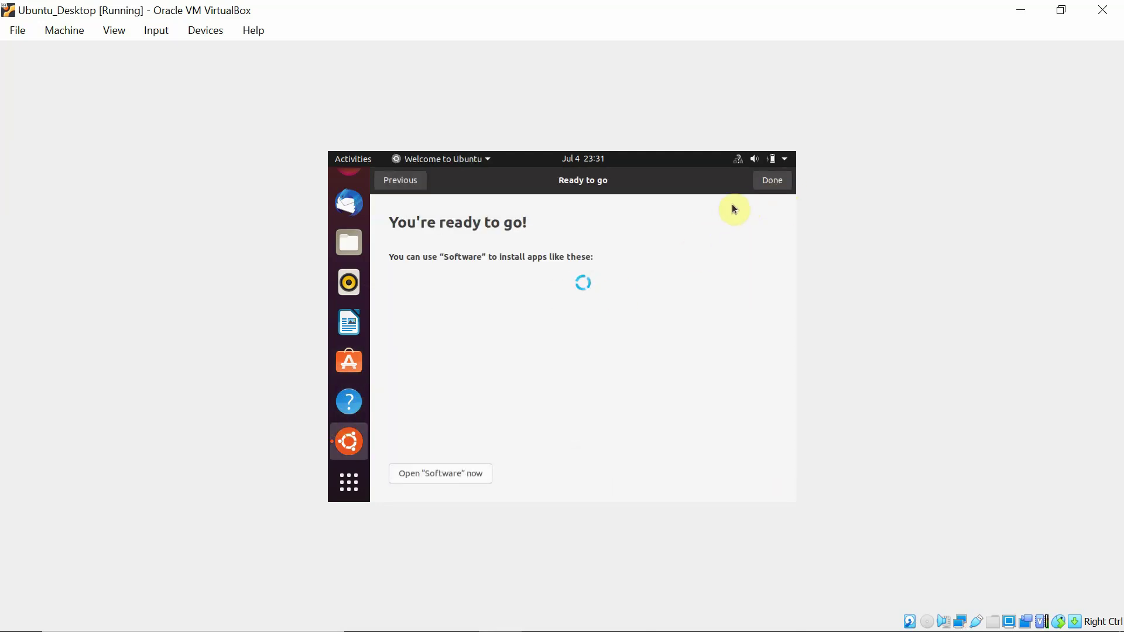
click(771, 180)
click(352, 187)
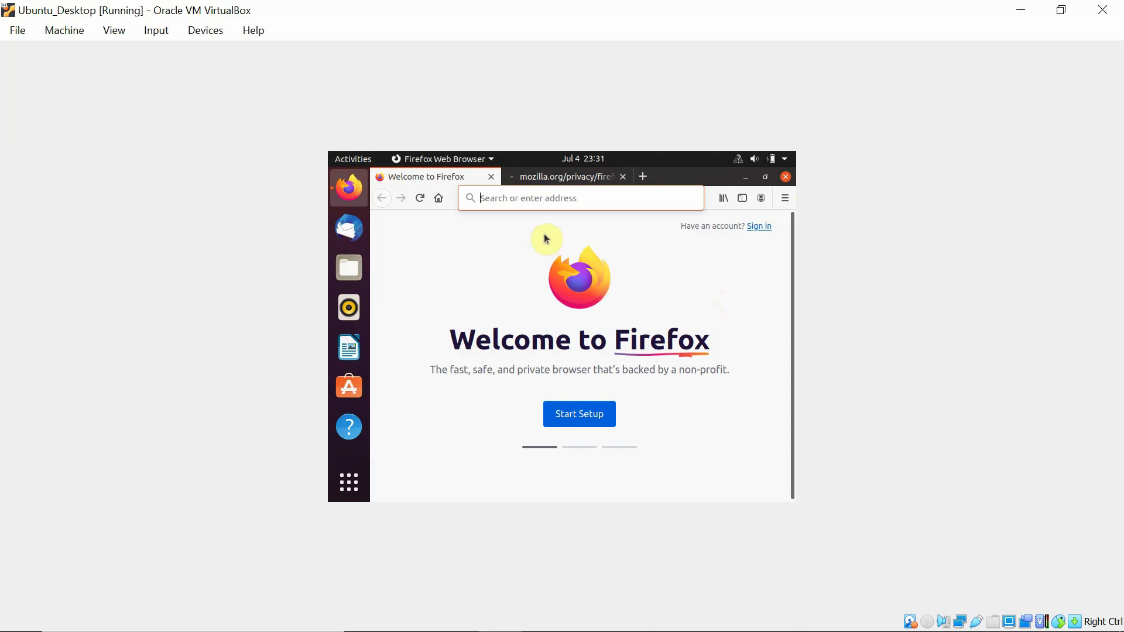
Choose View > Full-screen Mode and confirm with Switch in the information dialog.
click(164, 33)
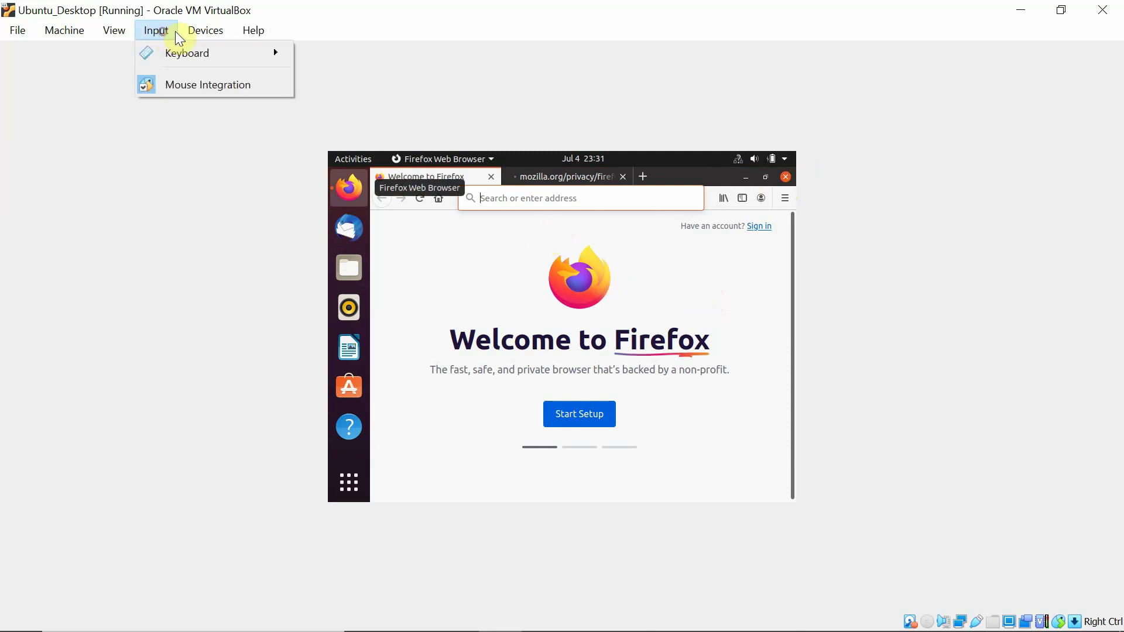
mouse_move(113, 33)
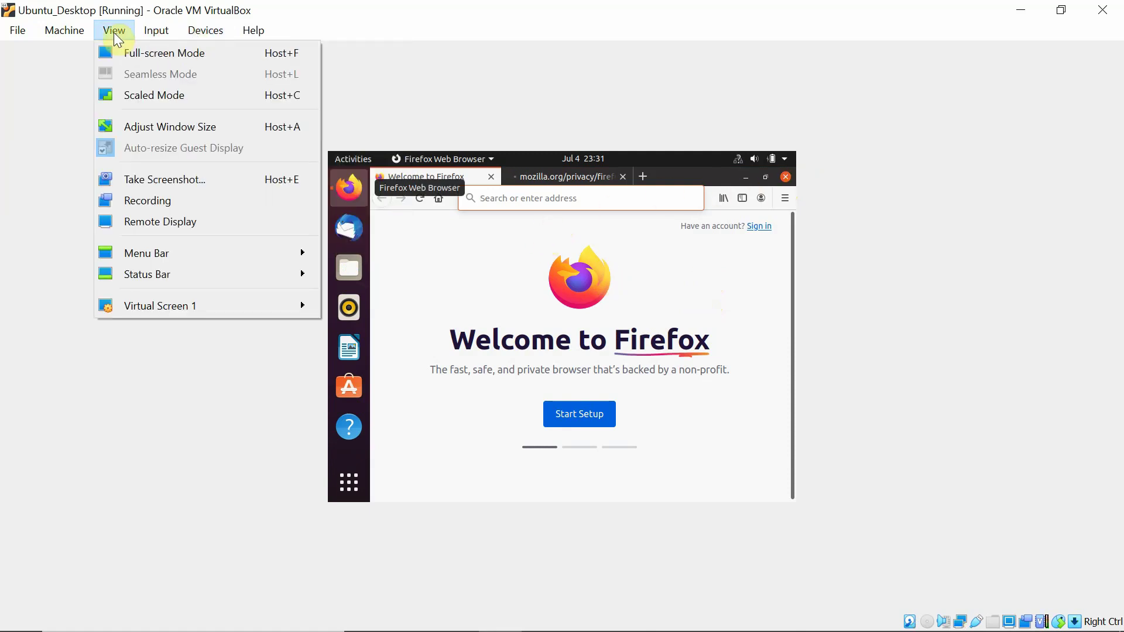
click(142, 54)
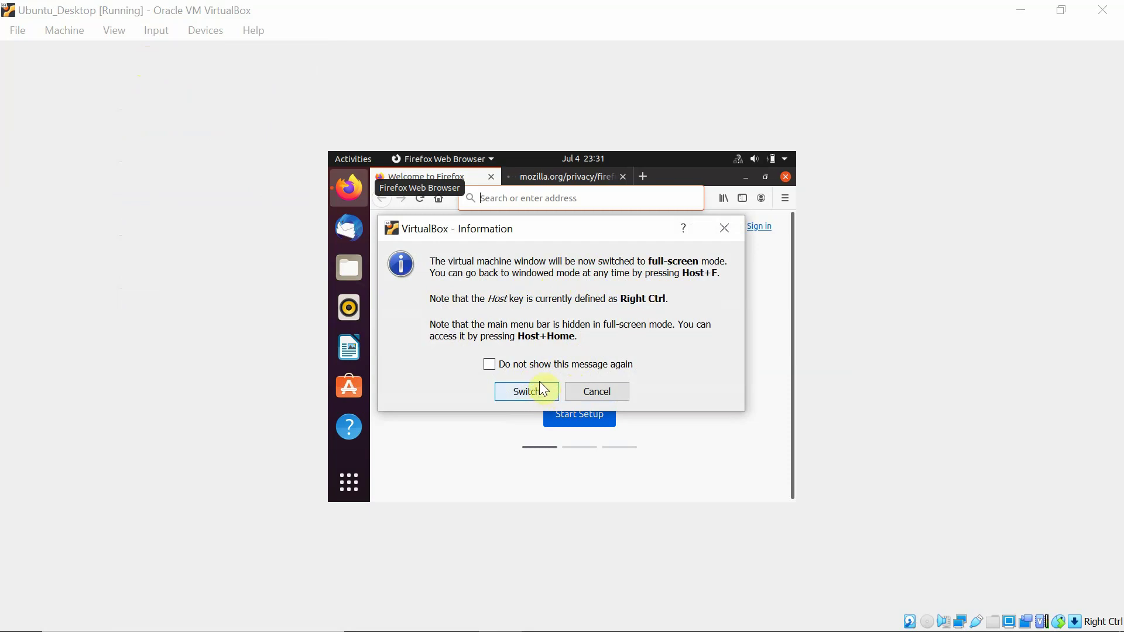
click(528, 391)
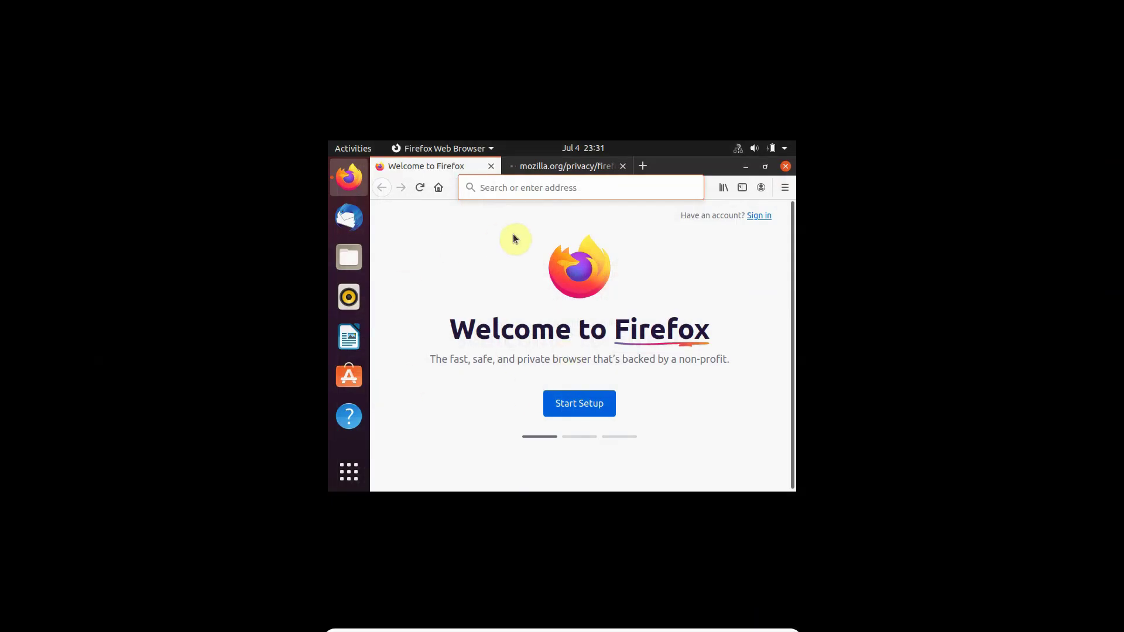
Load google.com in Firefox, fixing the mistyped 'google.om' address.
click(531, 189)
text(go)
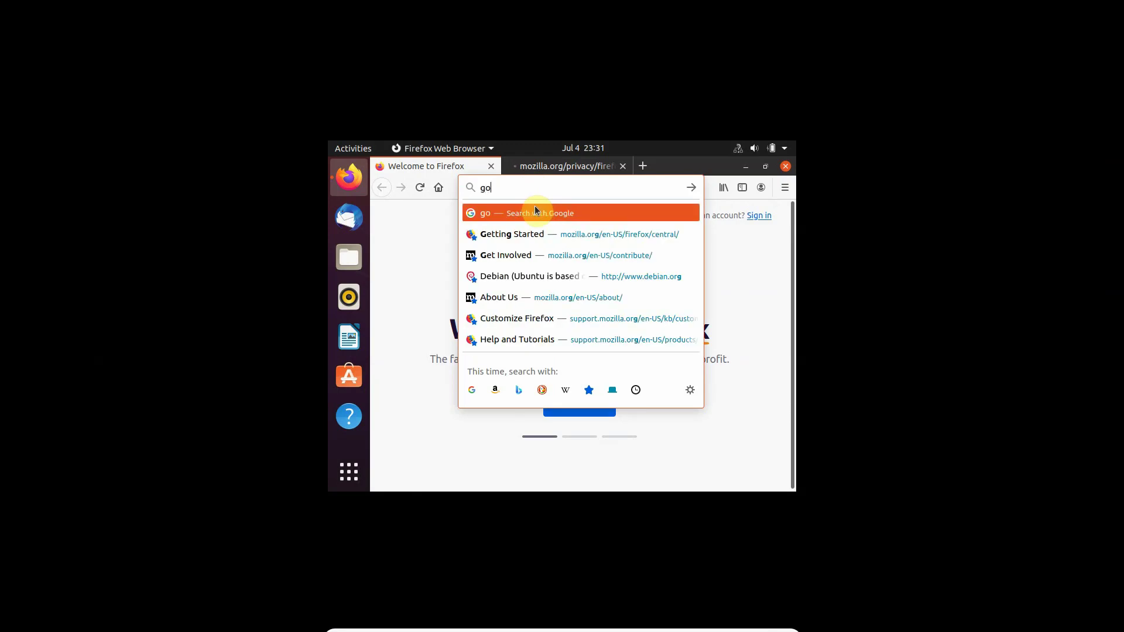
text(ogle.om)
key(Return)
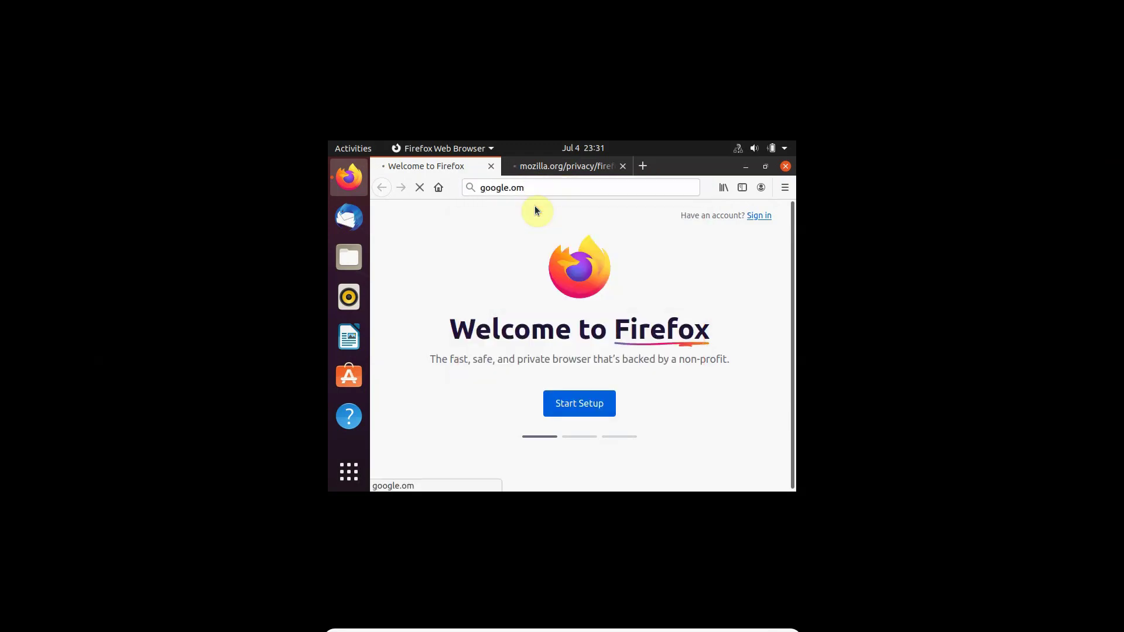
click(538, 192)
key(End)
text(c)
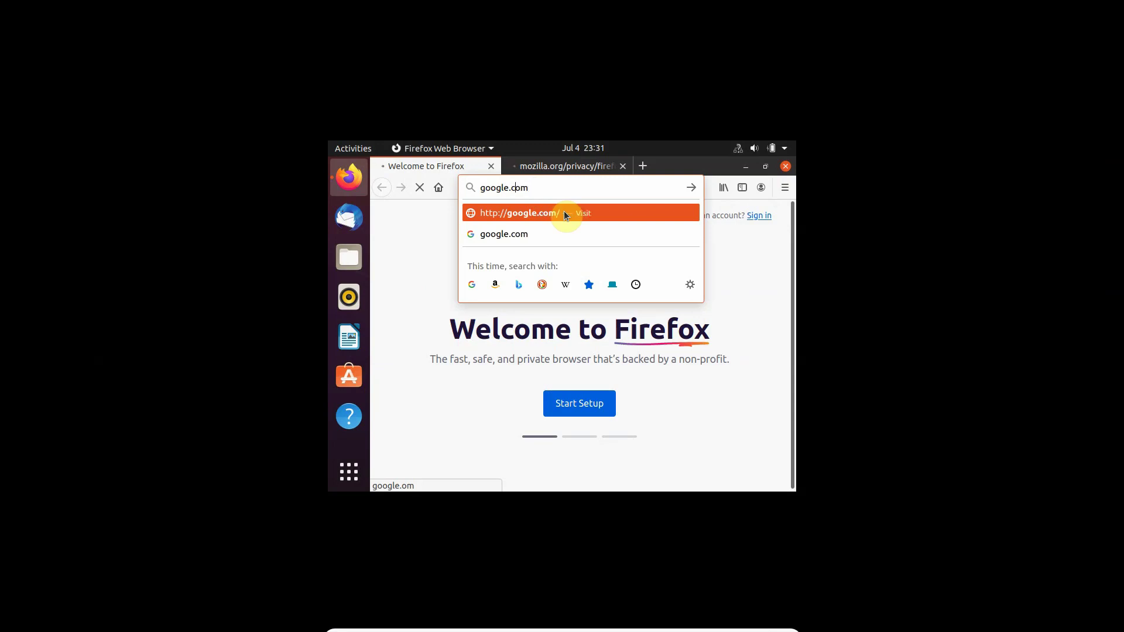
key(Return)
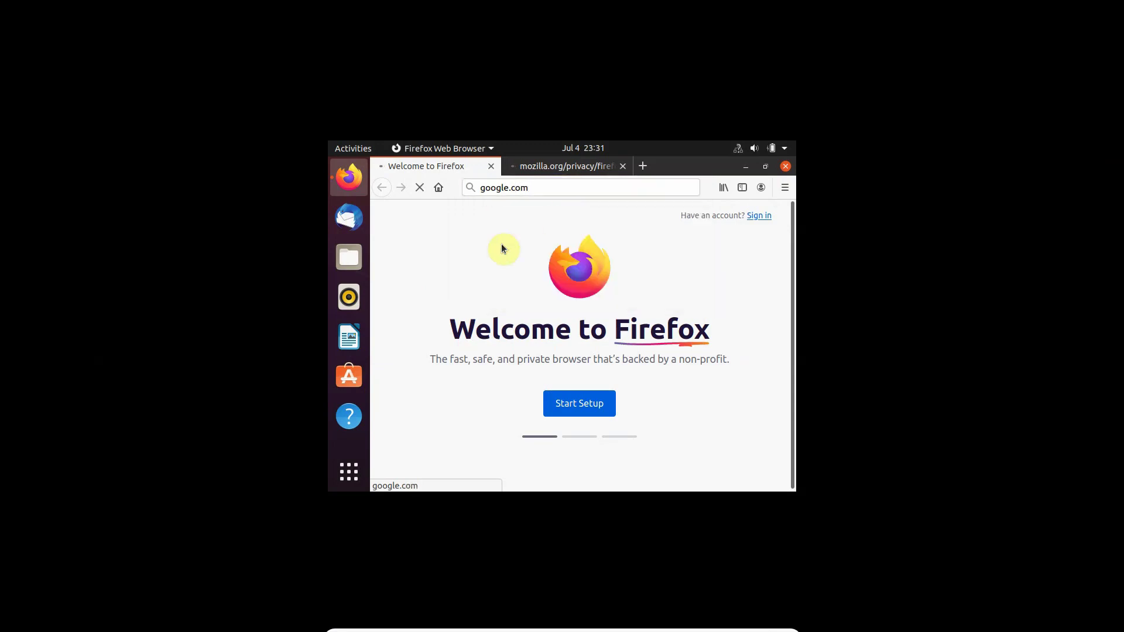
Advance the Firefox welcome setup and load youtube.com from the top-site suggestions.
click(569, 401)
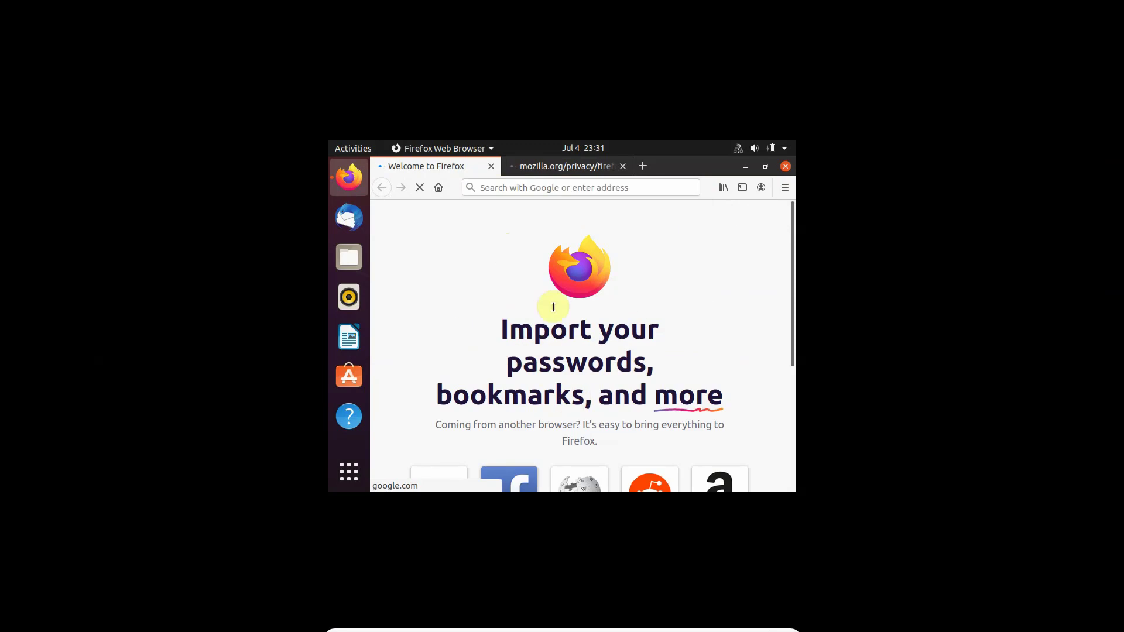
click(504, 188)
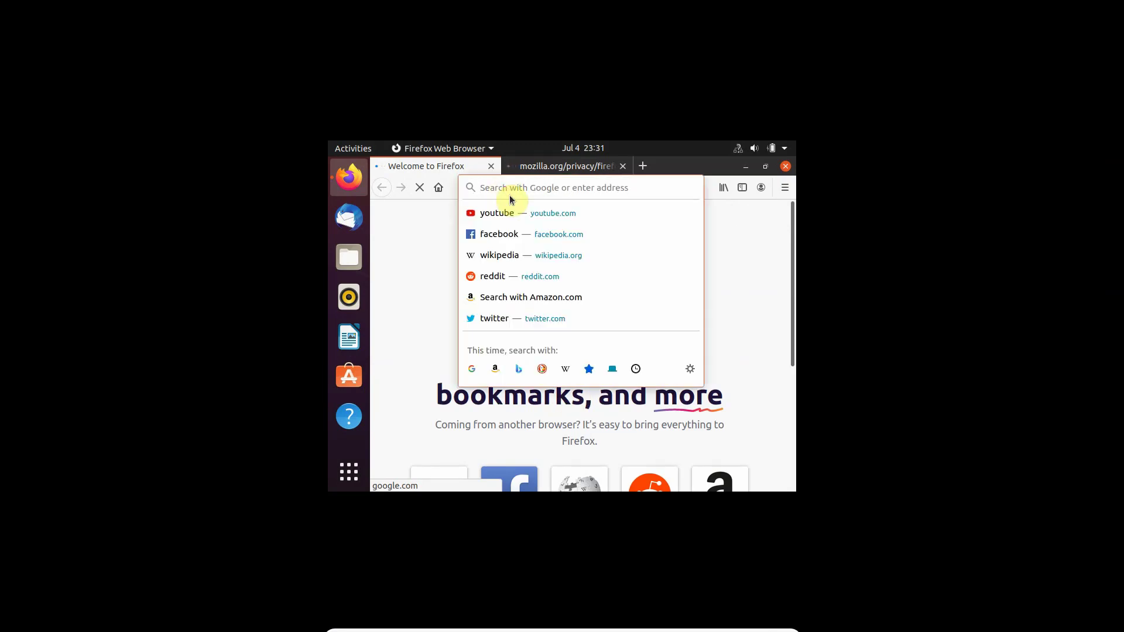
key(Down)
key(Return)
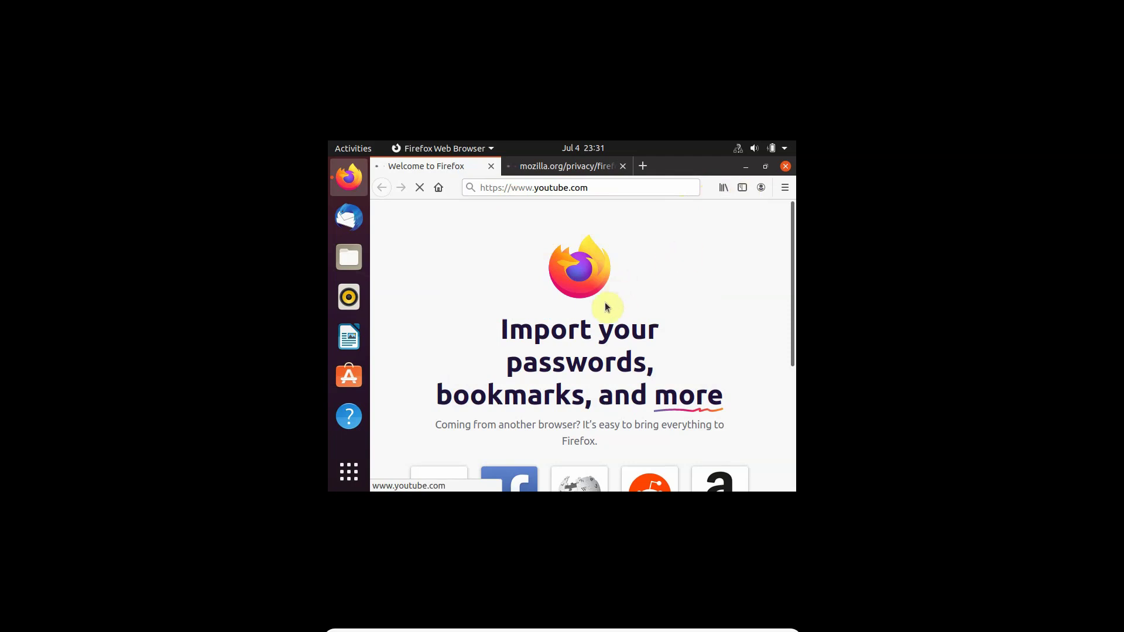
scroll(608, 375, down, 5)
scroll(611, 390, up, 5)
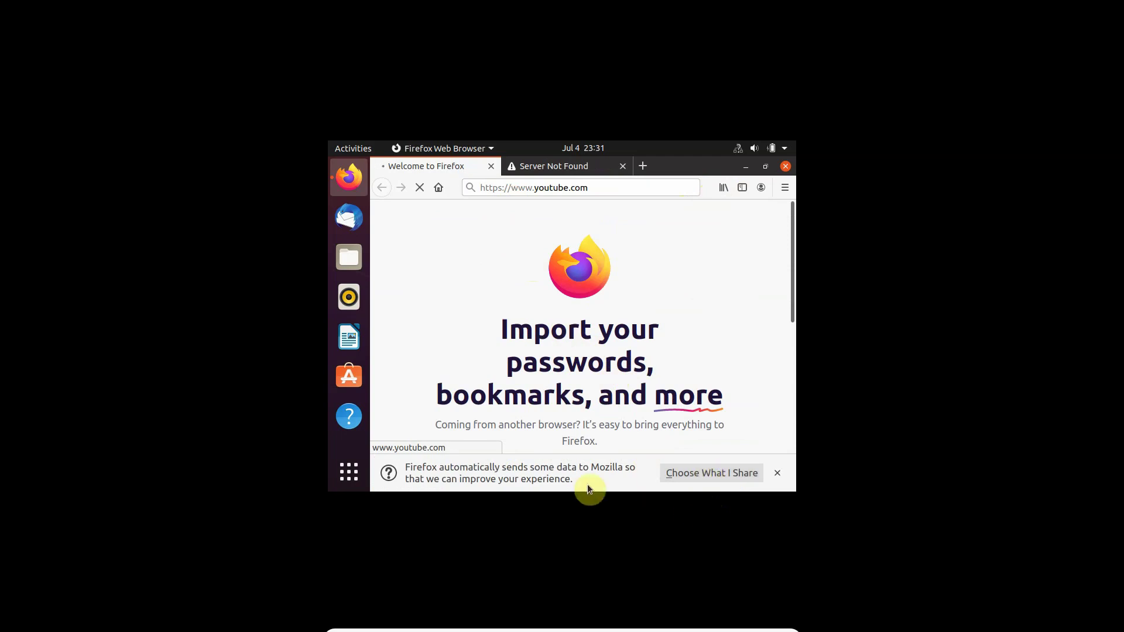
Dismiss the data-sharing notice, close the Server Not Found tab, and expand Ethernet (enp0s3) in the system menu.
click(775, 475)
click(547, 167)
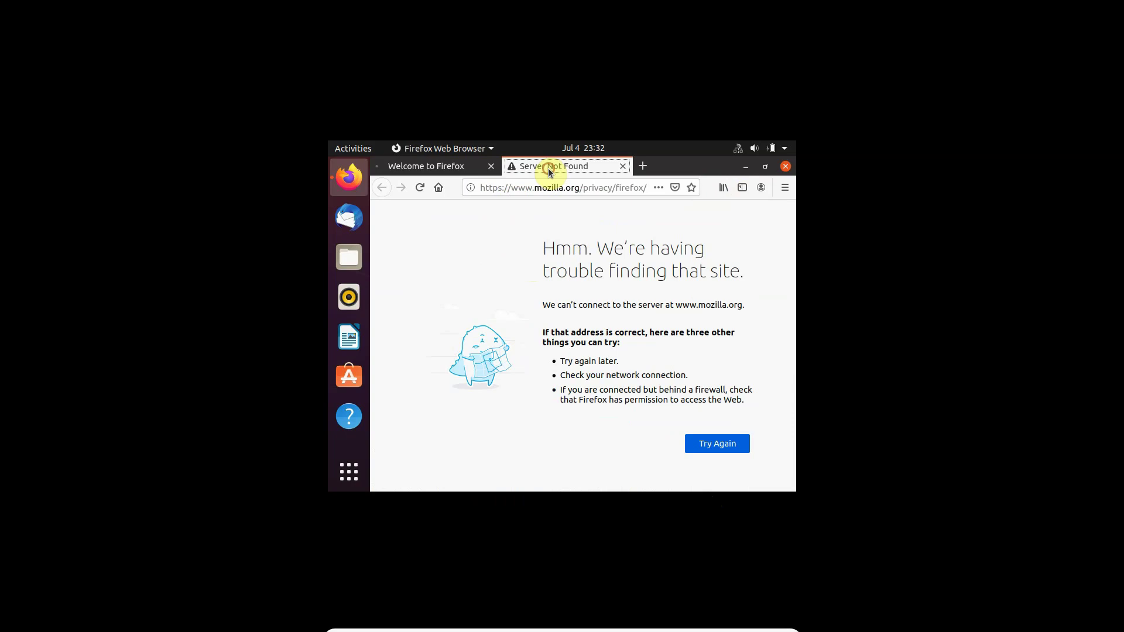
click(623, 166)
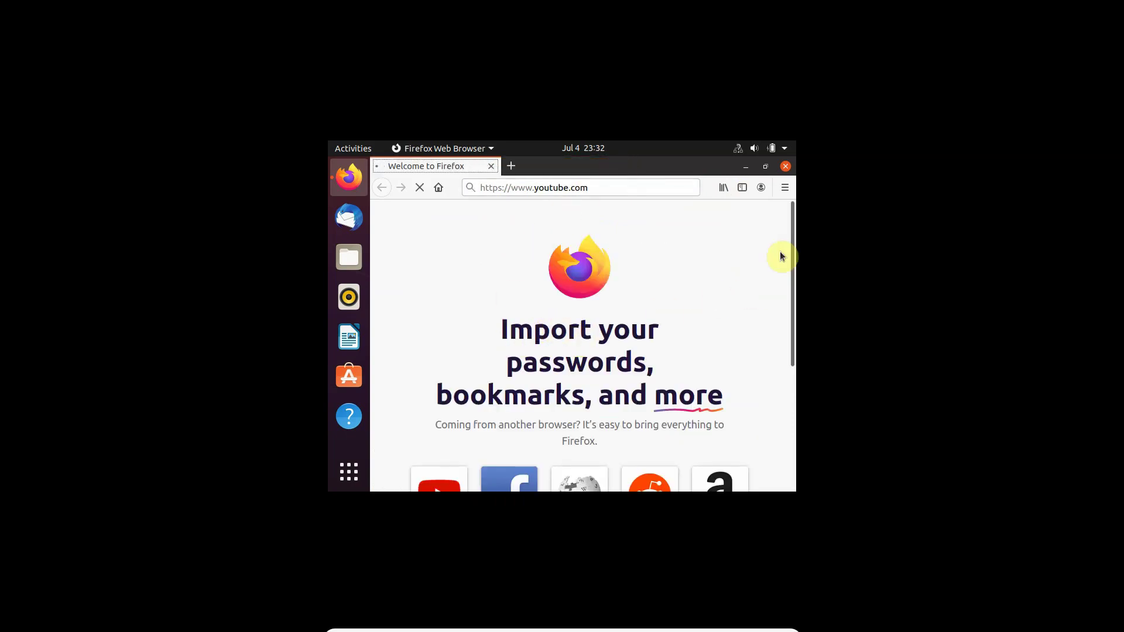
click(740, 150)
click(732, 212)
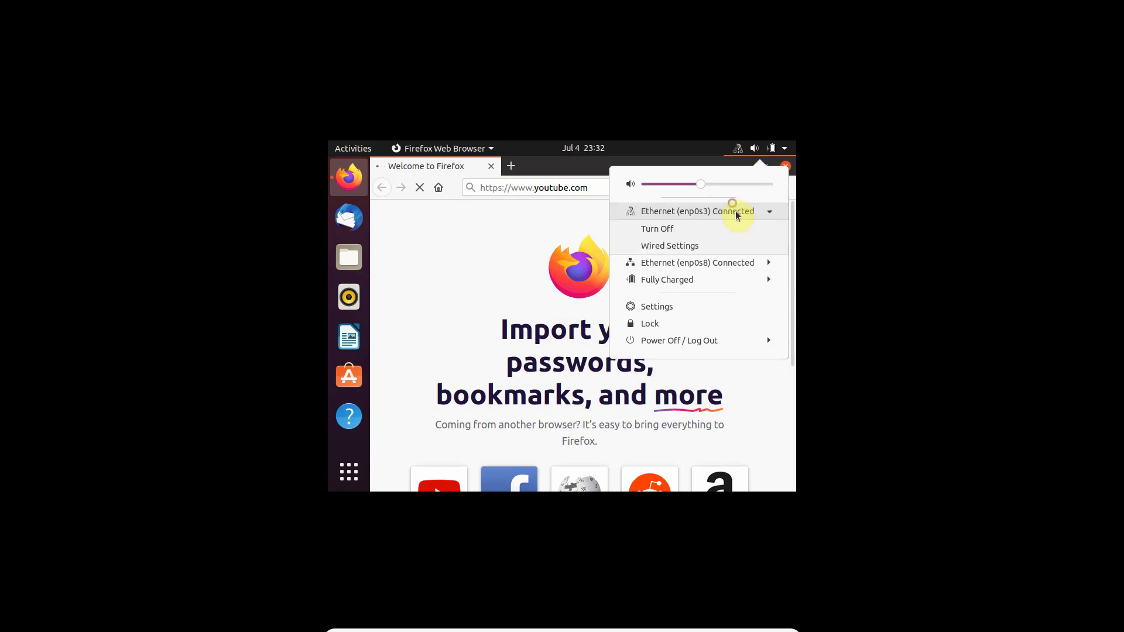
Inspect the enp0s3 connection's Details, IPv4 and IPv6 settings (DNS 192.168.1.1), then cancel and close Settings.
click(695, 246)
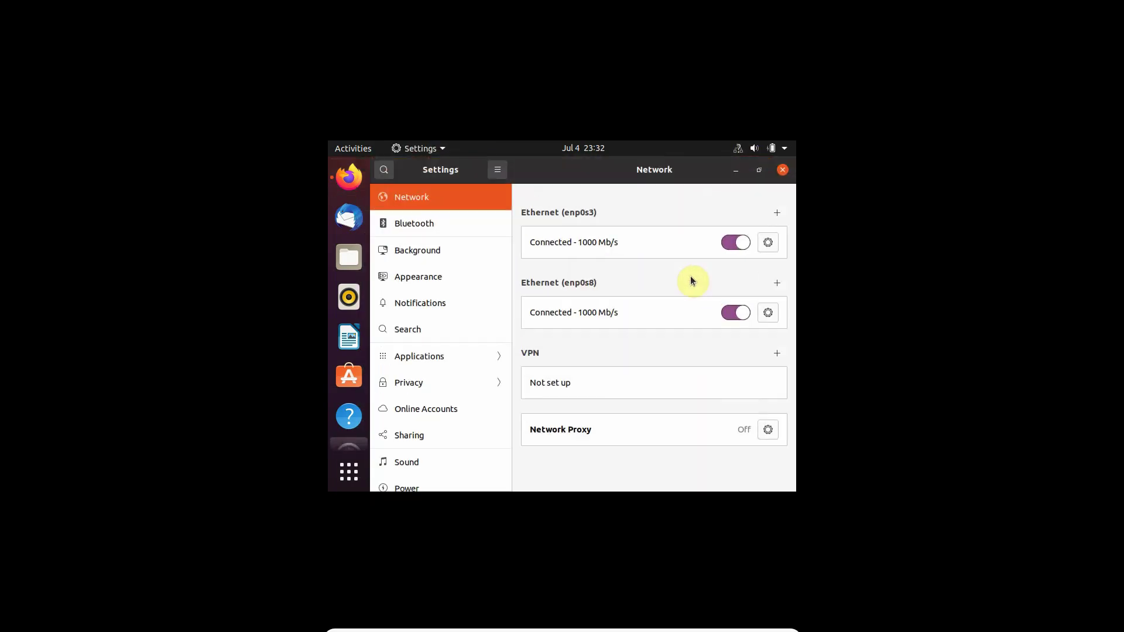
click(769, 243)
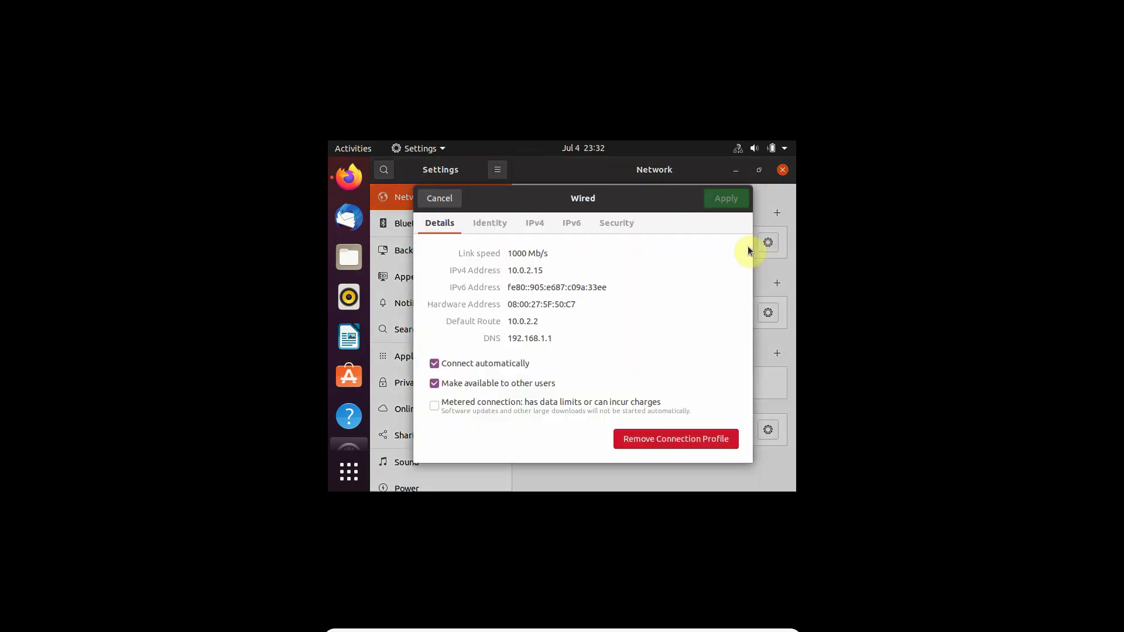
drag(513, 271, 545, 274)
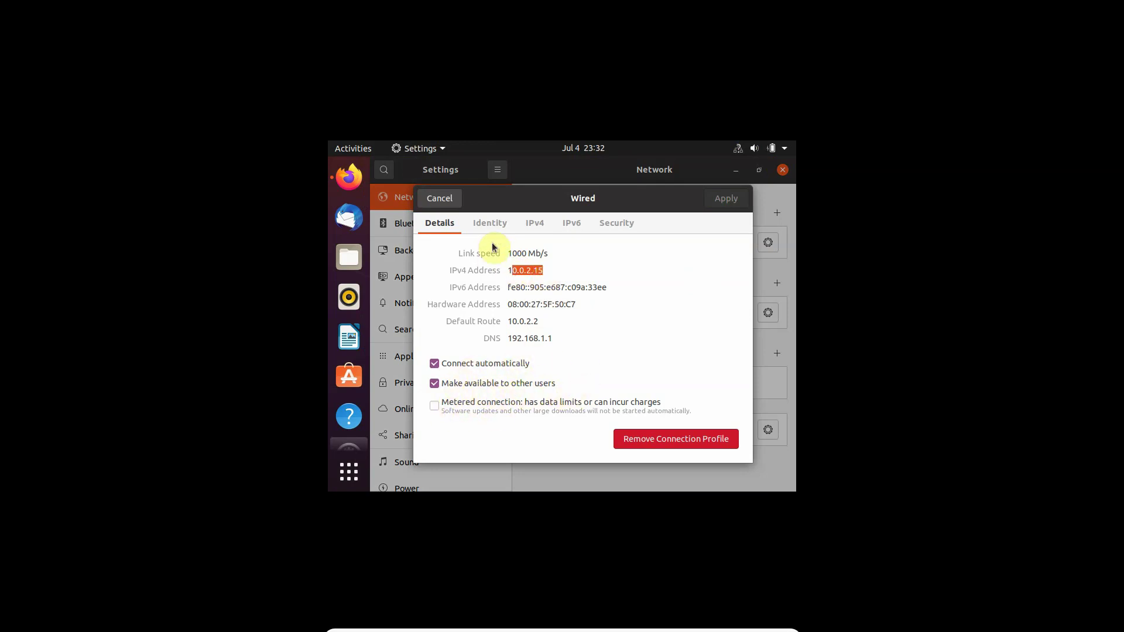
click(534, 225)
click(571, 225)
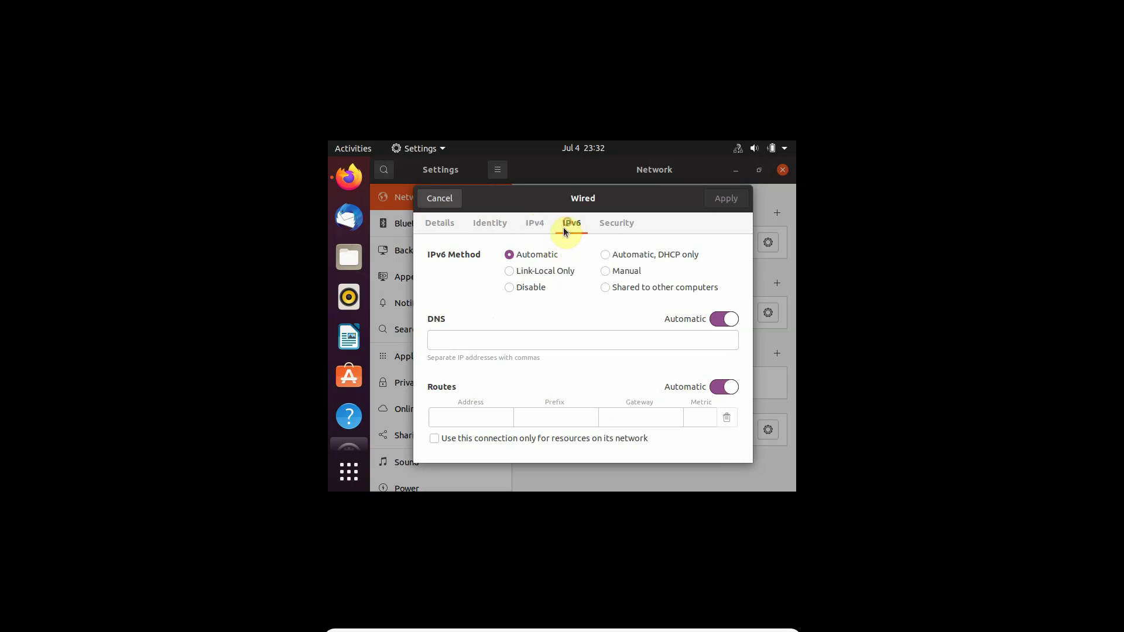
click(440, 198)
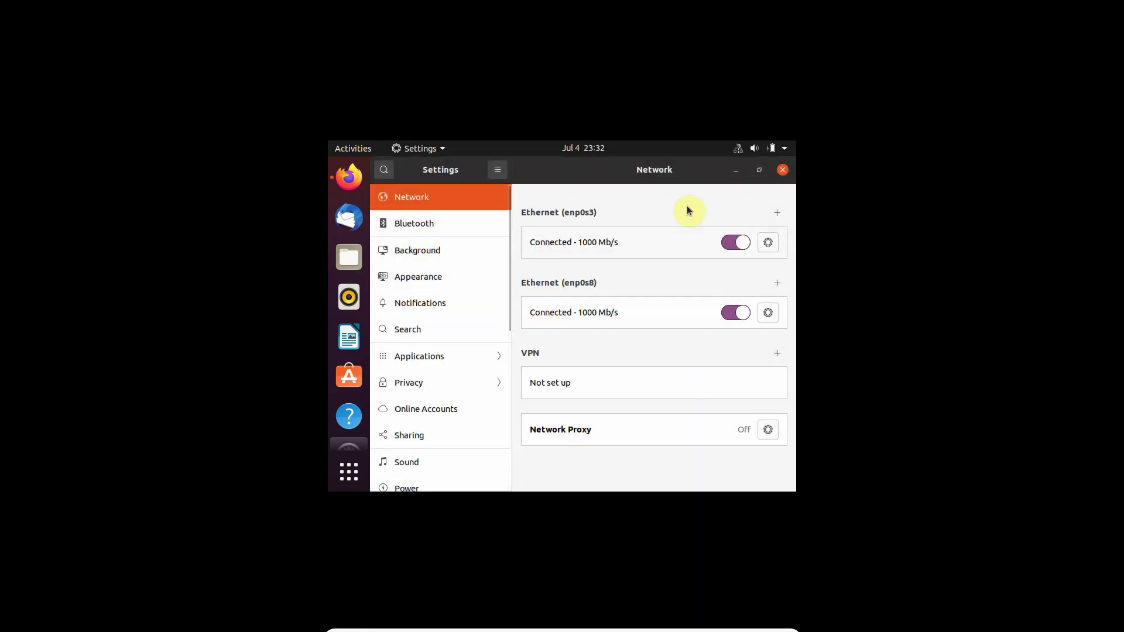
click(782, 172)
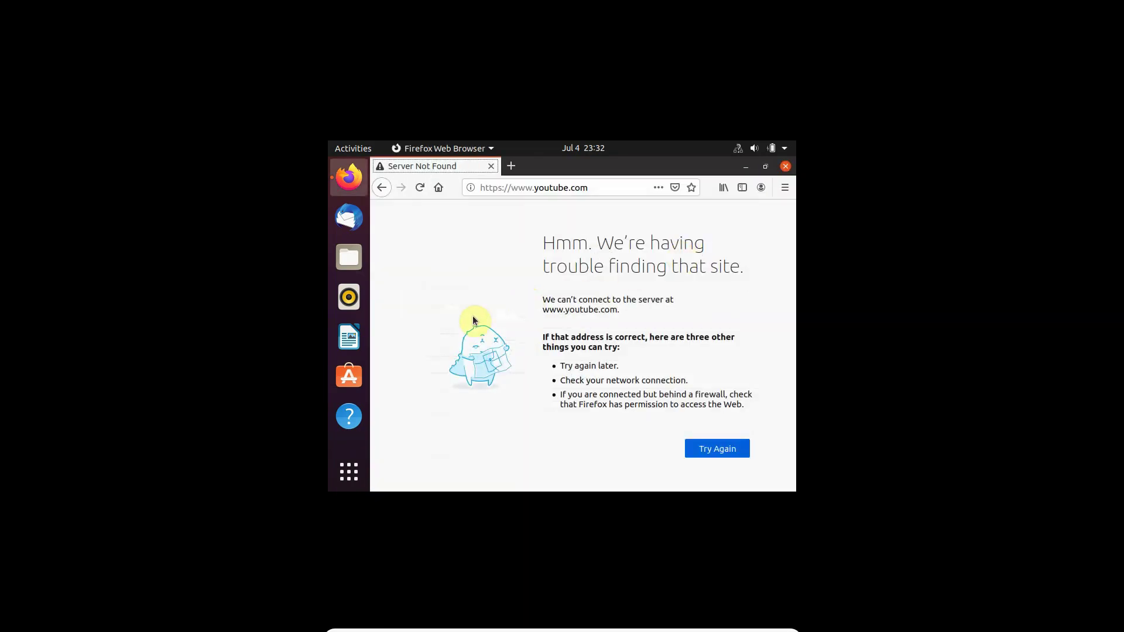
Abandon a half-typed Google address in Firefox and bring up the applications overview.
click(520, 191)
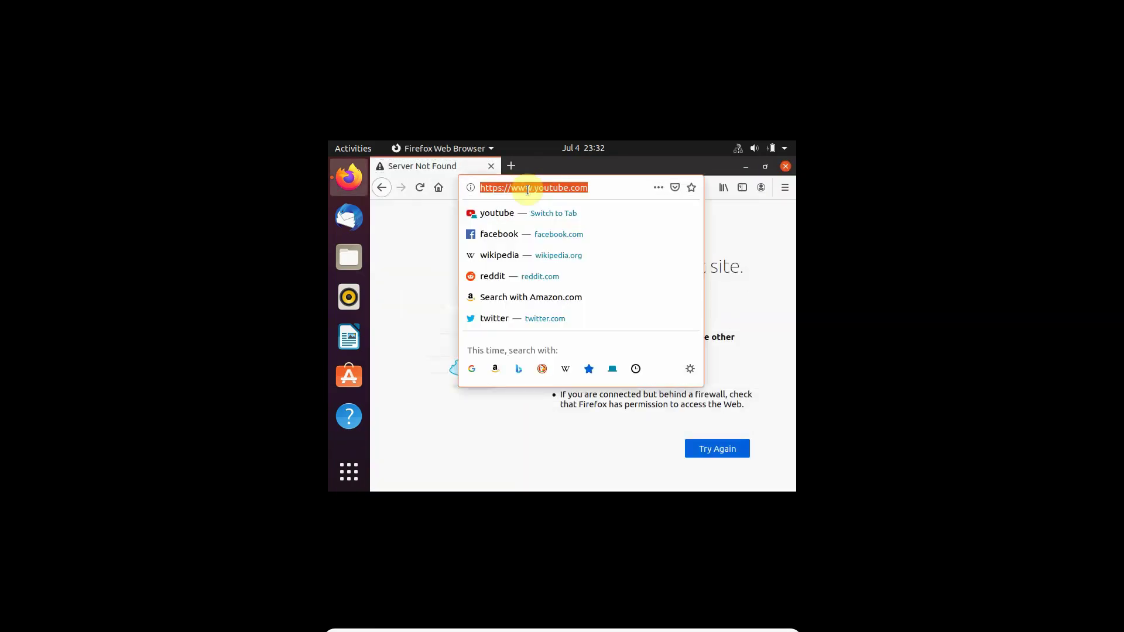
text(googl)
key(BackSpace)
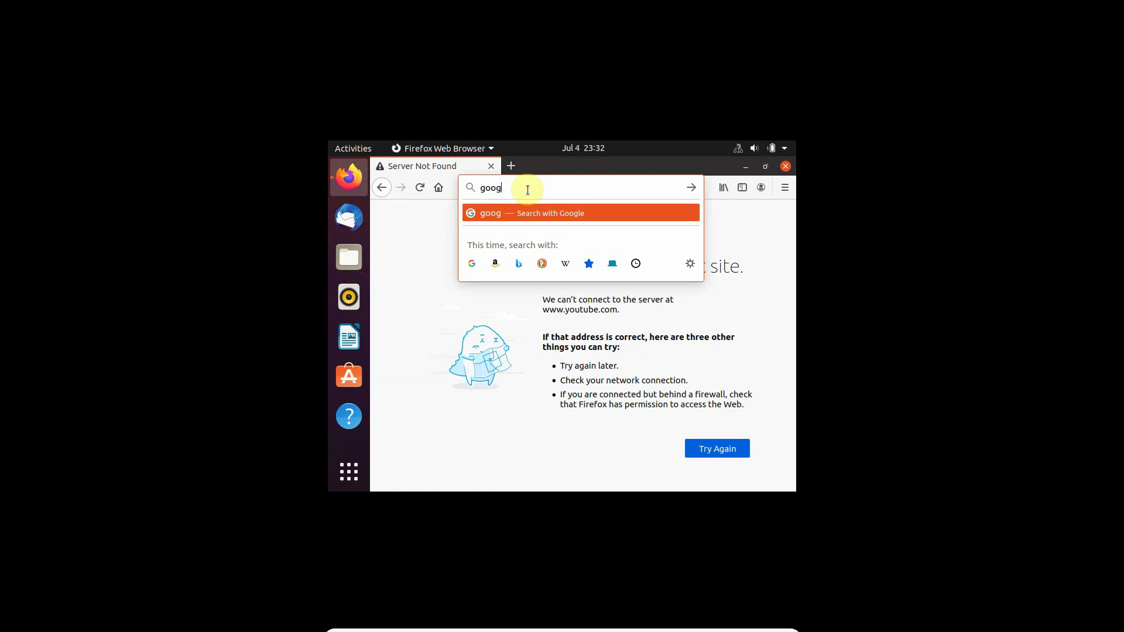
text(le)
key(BackSpace)
key(BackSpace)
key(BackSpace)
key(BackSpace)
key(BackSpace)
key(BackSpace)
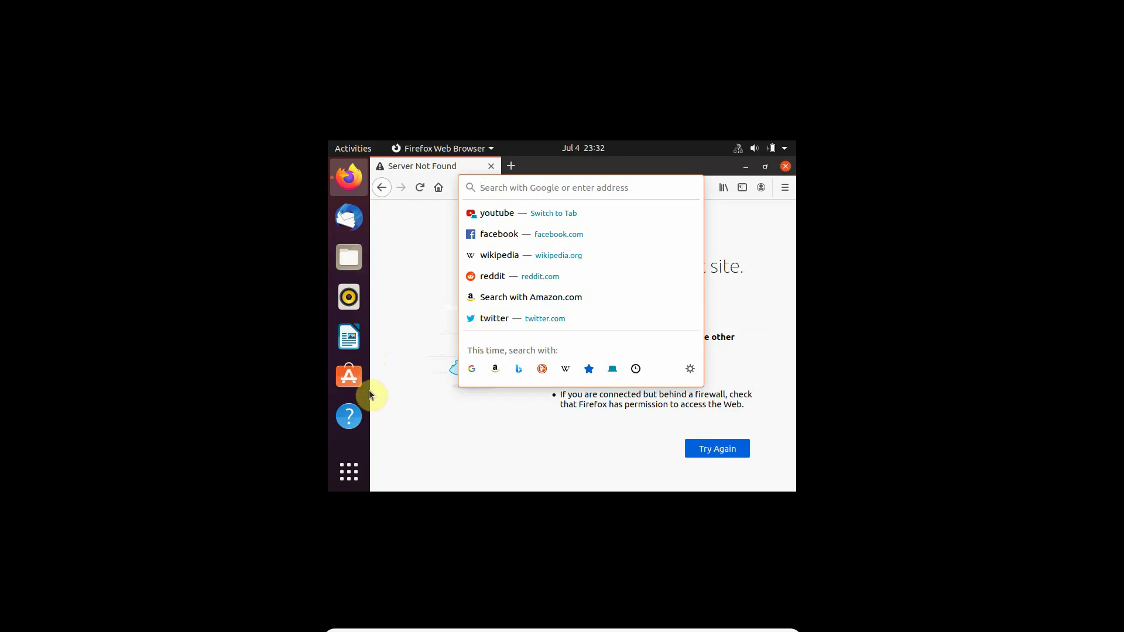
click(349, 471)
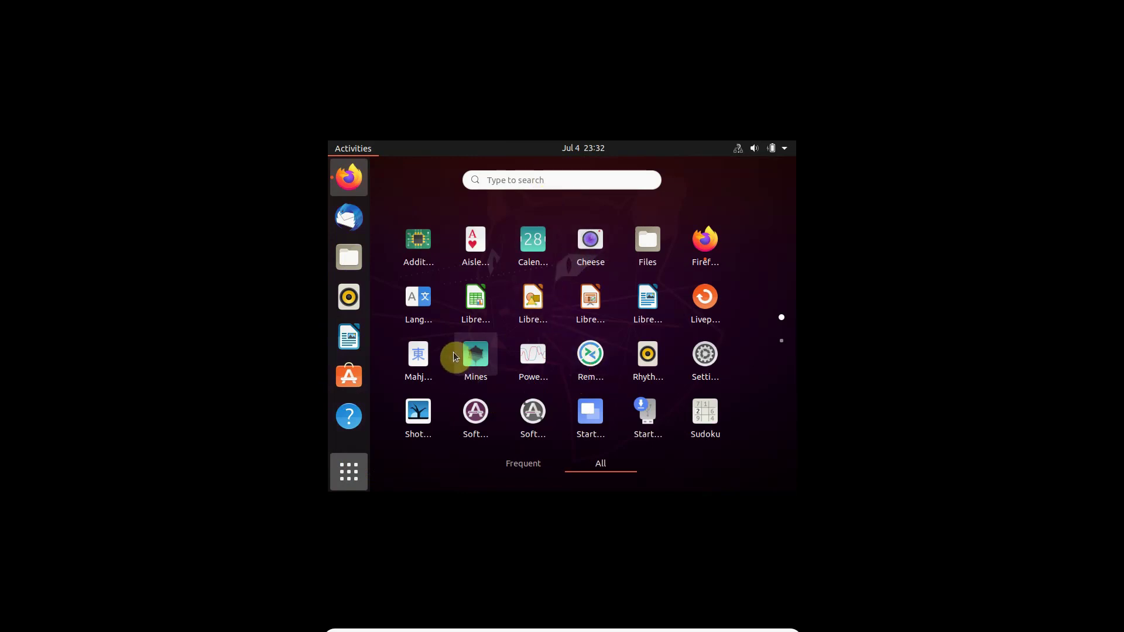
Launch Terminal from the app search and become root with 'sudo su' and the password.
text(t)
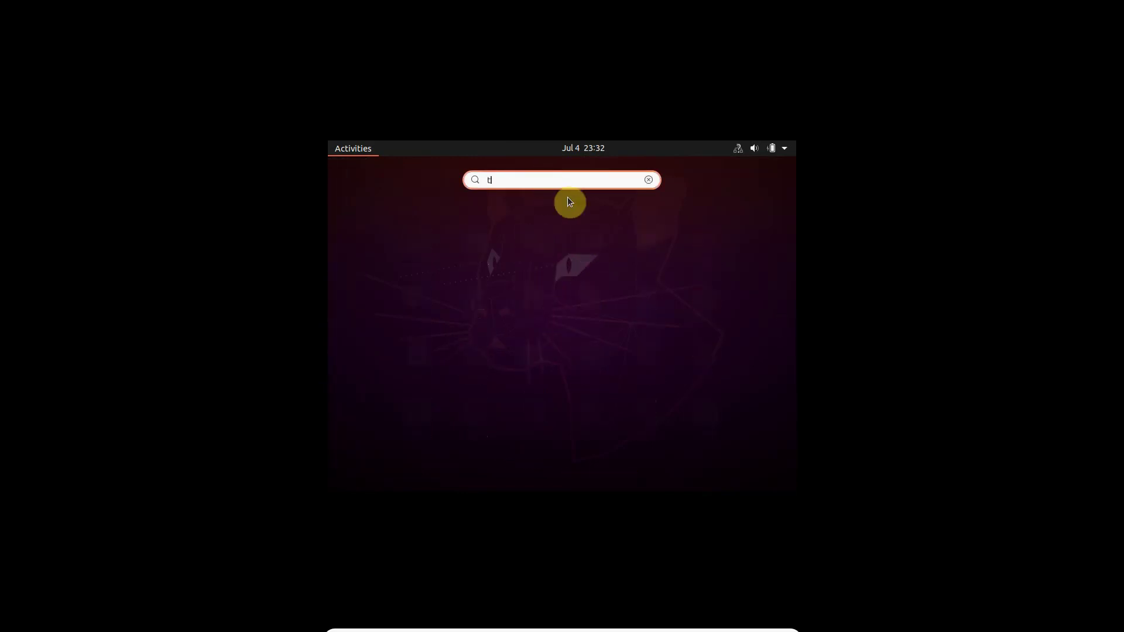
text(erminal)
key(Return)
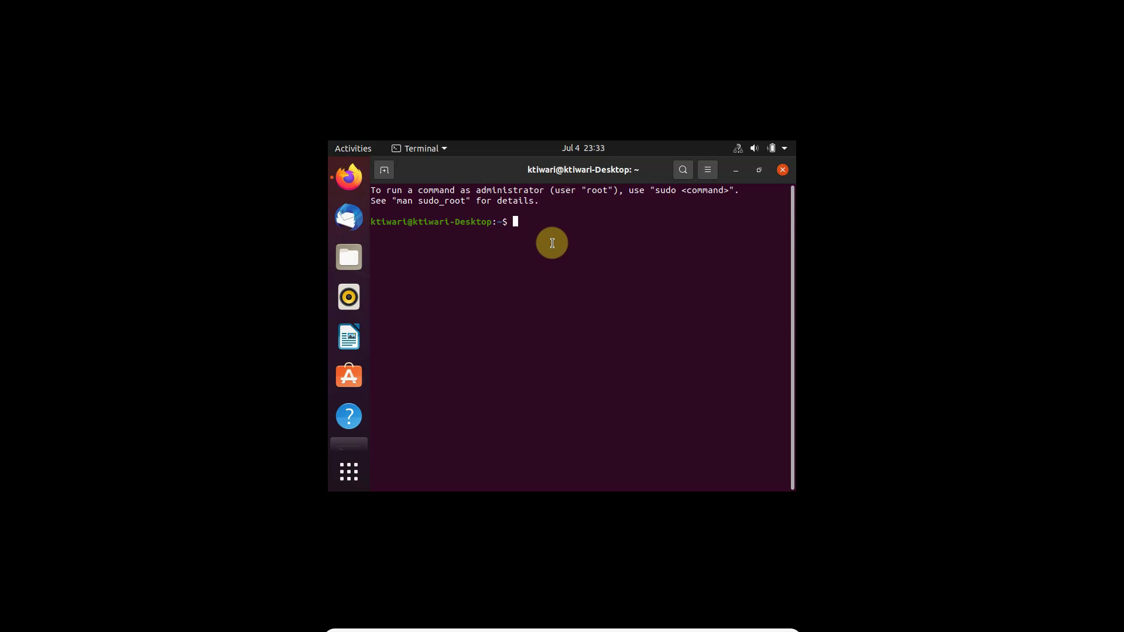
text(sudo su)
key(Return)
key(Return)
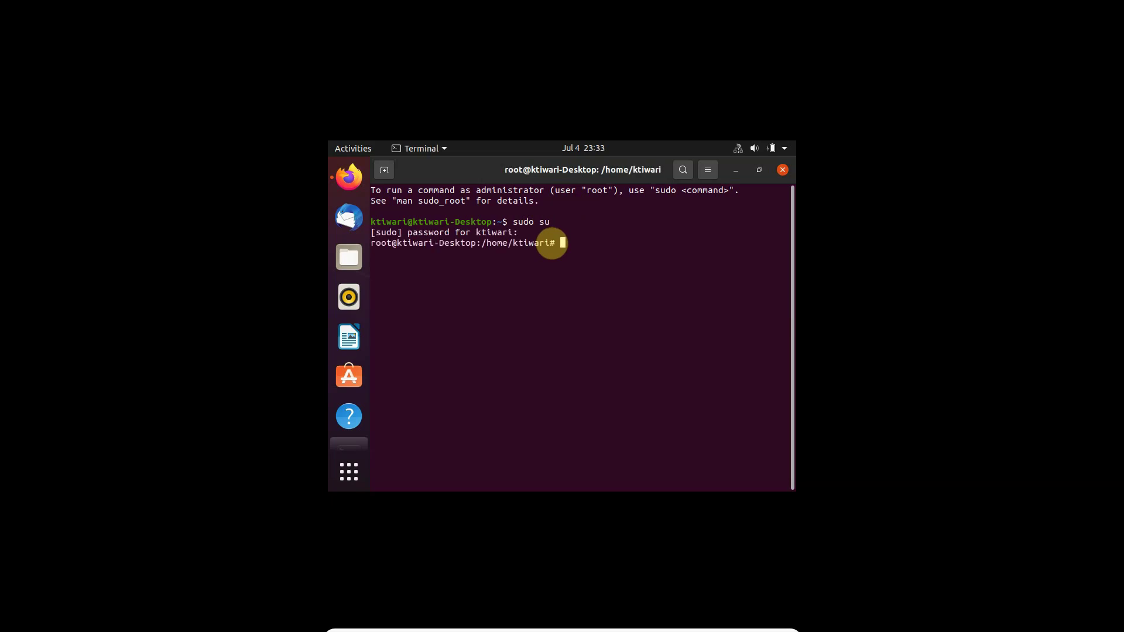
key(Return)
key(Return)
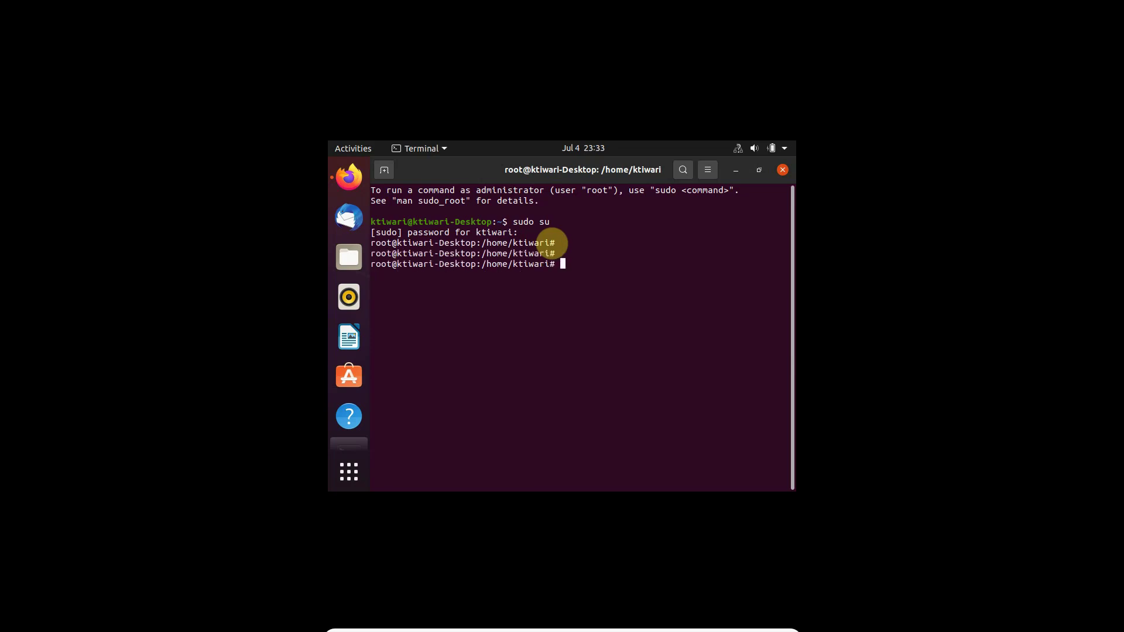
Run 'ping google.com', which fails to resolve, then open /etc/resolv.conf in vi.
text(cd /e)
key(BackSpace)
key(BackSpace)
key(BackSpace)
key(BackSpace)
text(more)
key(BackSpace)
key(BackSpace)
key(BackSpace)
text(ping google.com)
key(Return)
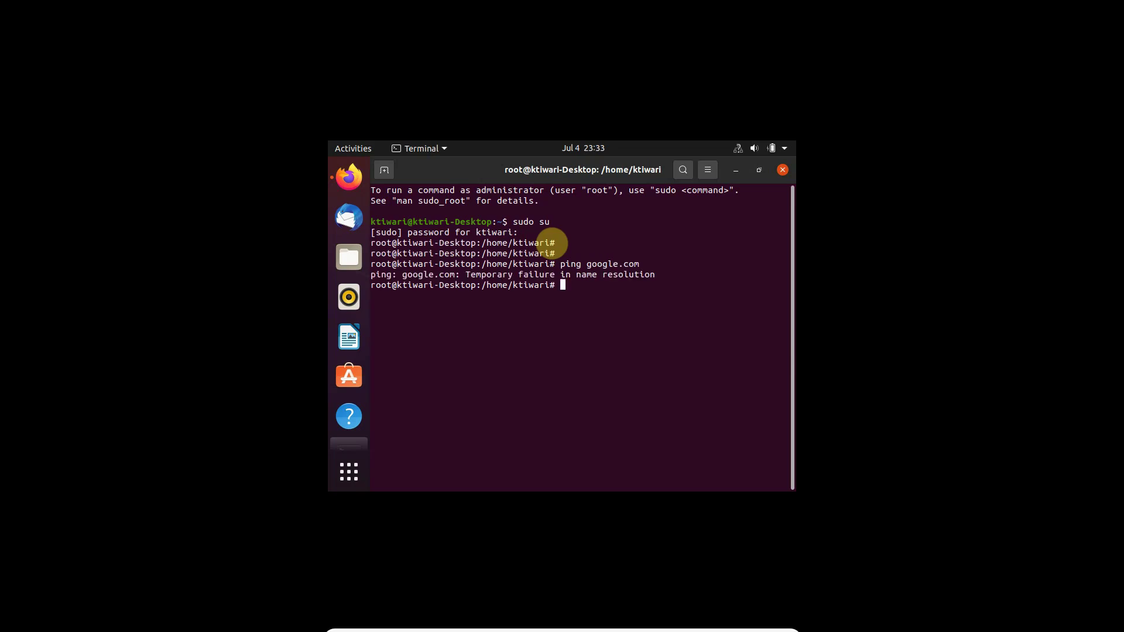
text(vi /etc/resolv.conf)
key(Return)
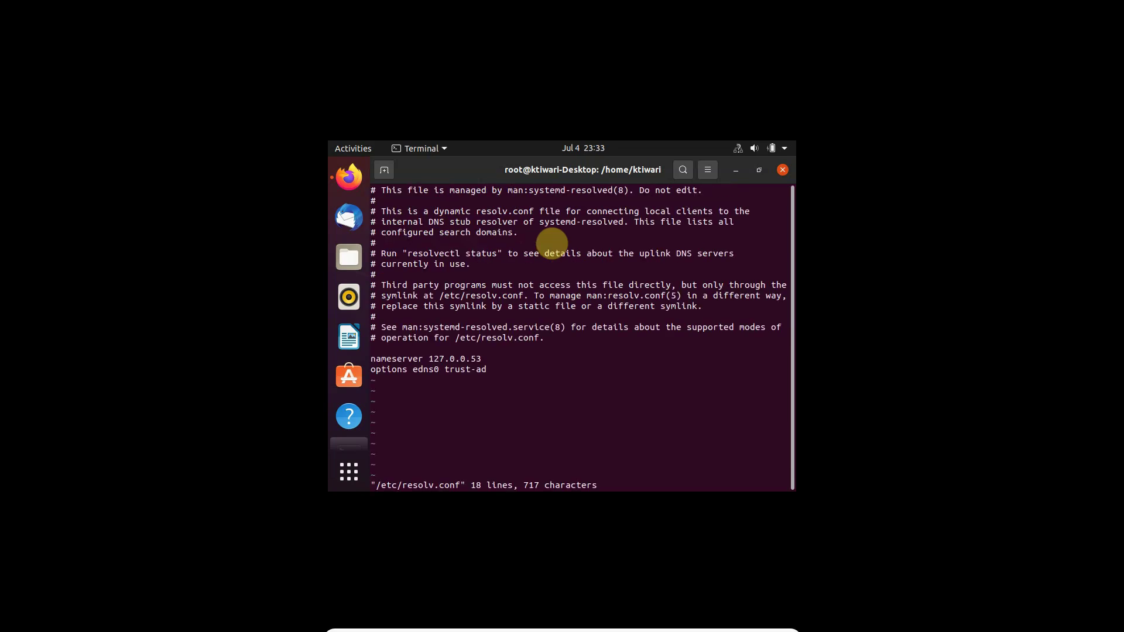
key(Down)
key(Down)
key(Down)
key(Down)
key(Down)
key(Down)
key(Down)
key(Down)
key(Down)
key(Down)
key(Down)
key(Down)
key(Down)
key(Down)
key(Down)
key(Down)
key(Right)
key(Right)
key(Right)
key(Down)
key(Down)
key(Down)
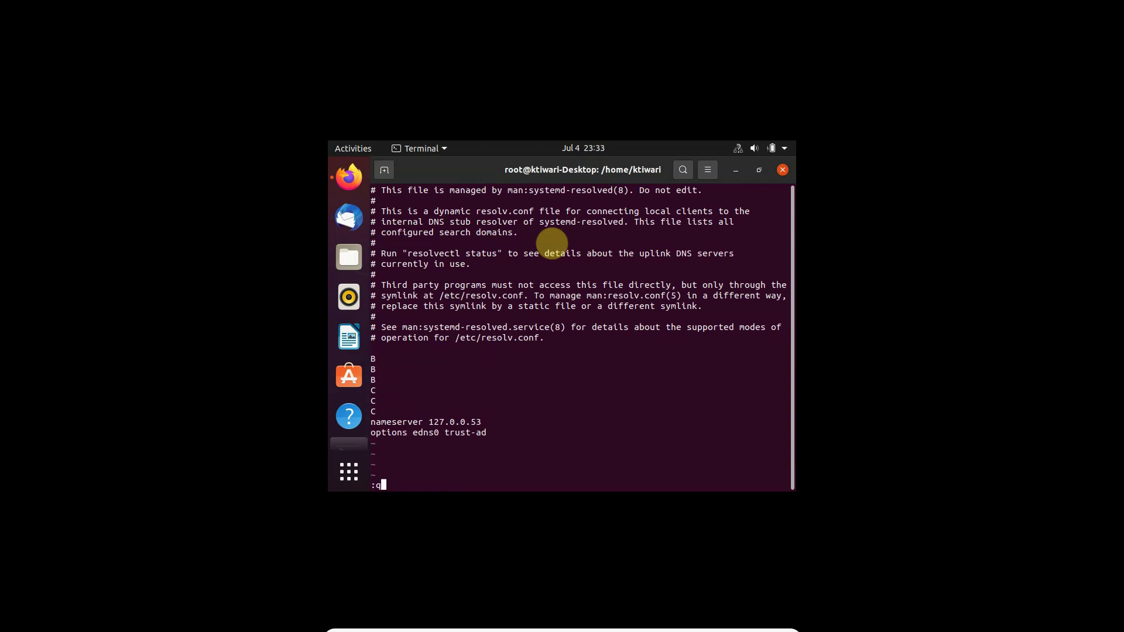
key(Return)
key(Return)
key(Up)
key(Return)
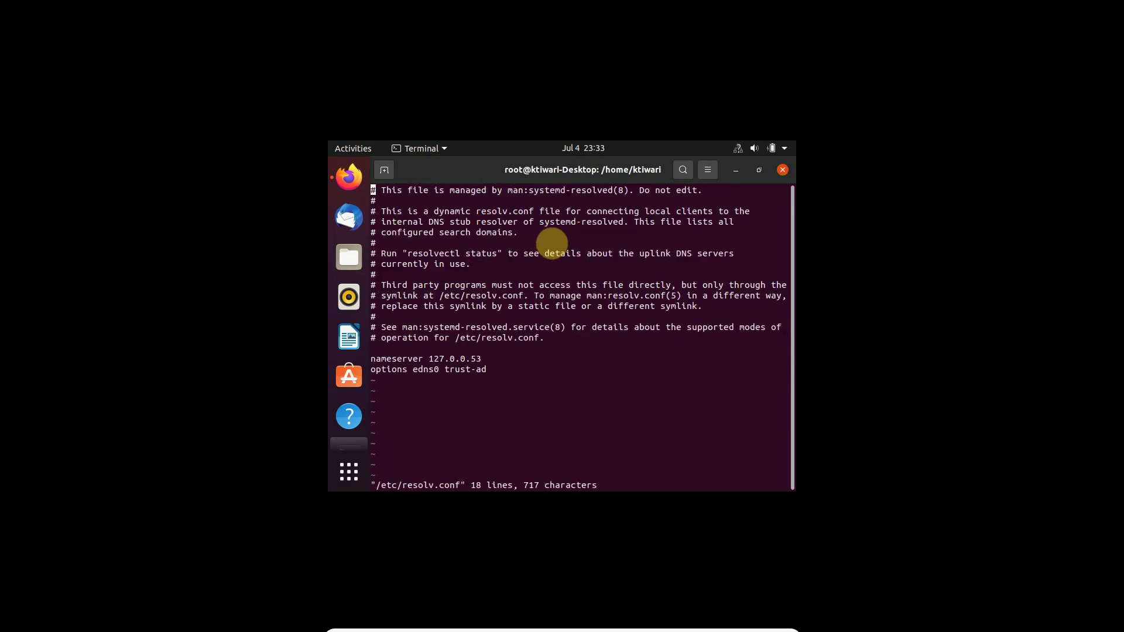
key(Up)
key(Right)
key(Right)
key(Right)
key(Right)
key(Right)
key(Right)
key(Right)
key(Right)
key(Right)
key(Right)
key(Right)
key(Right)
key(Right)
key(Right)
key(Right)
key(Right)
key(Right)
key(a)
text(:q!)
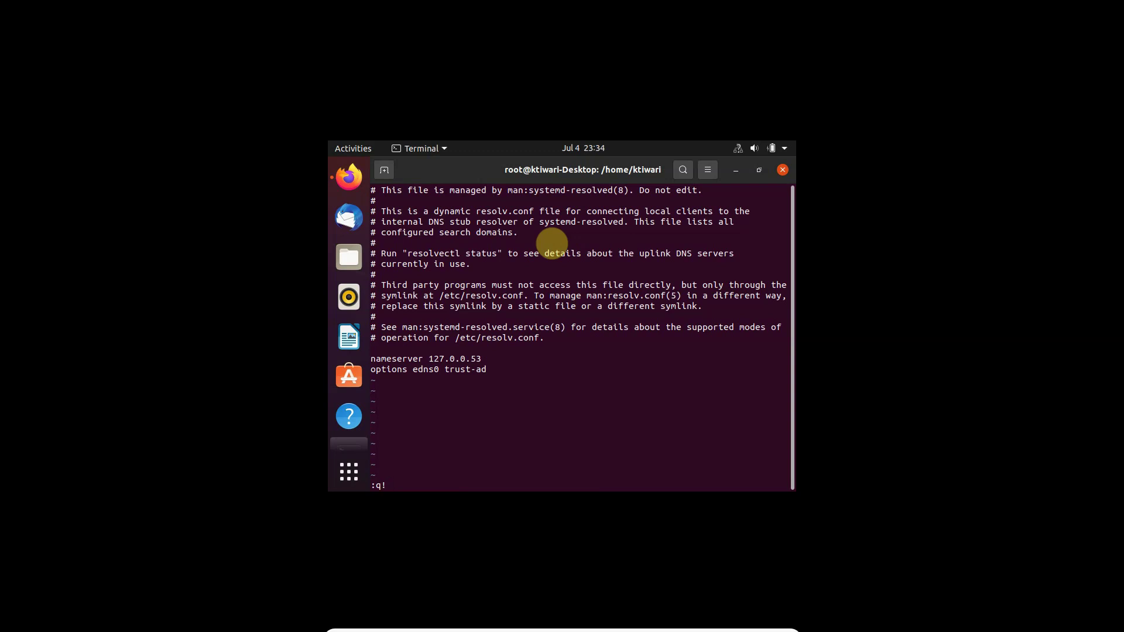
key(Return)
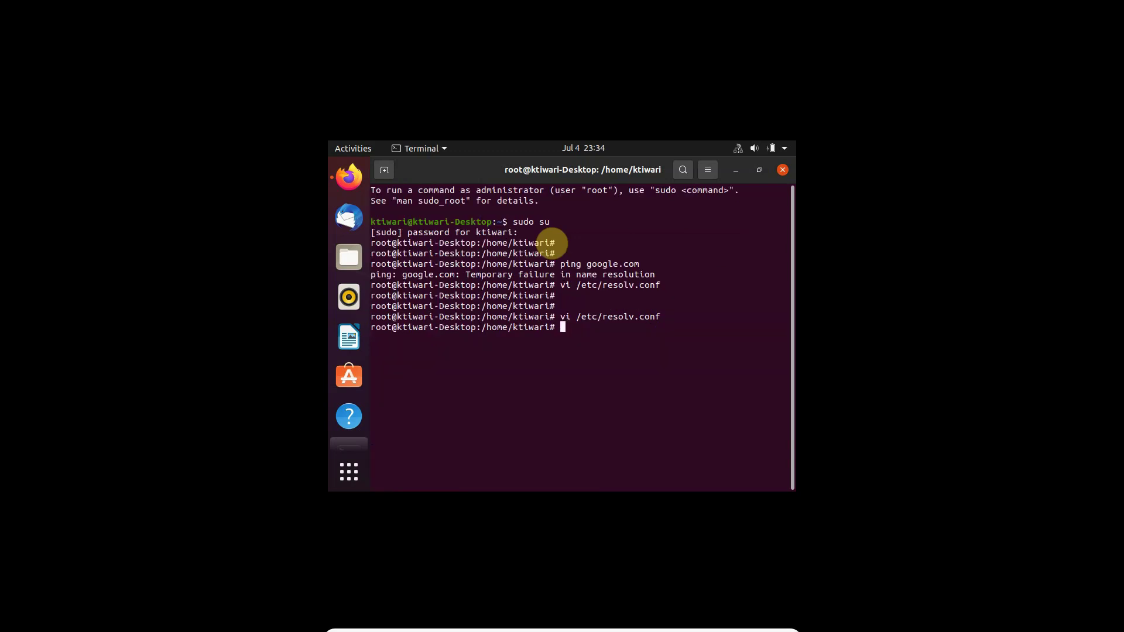
text(cd /etc/sysctl.)
key(BackSpace)
key(BackSpace)
key(BackSpace)
key(BackSpace)
key(BackSpace)
key(BackSpace)
key(BackSpace)
key(BackSpace)
key(BackSpace)
key(BackSpace)
key(BackSpace)
key(BackSpace)
key(BackSpace)
key(BackSpace)
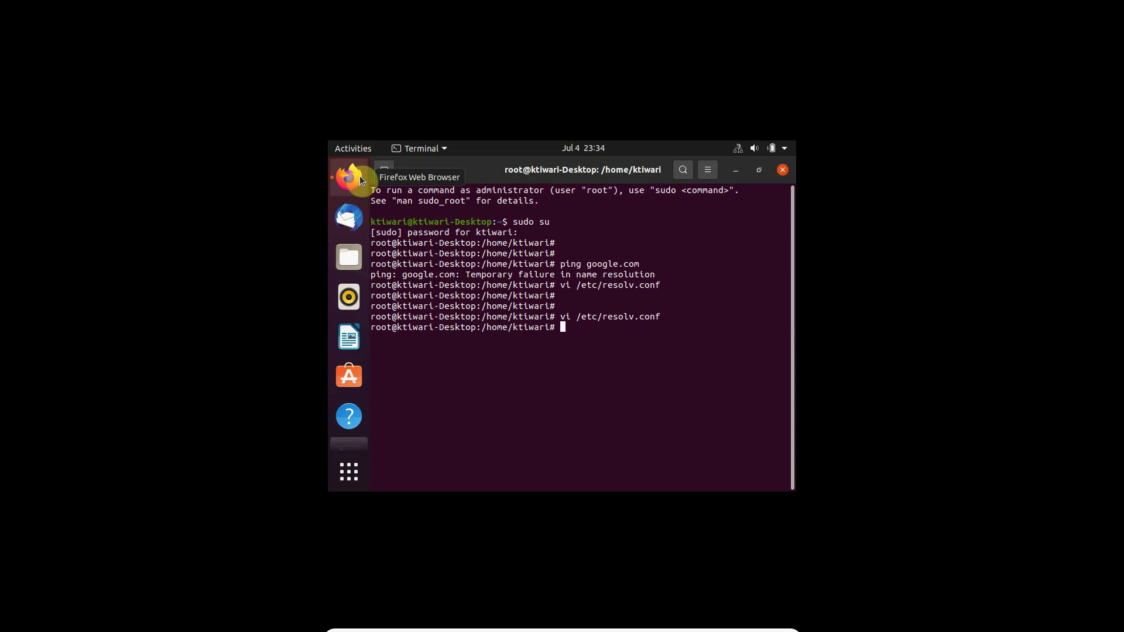
Open the enp0s3 wired connection's settings on the IPv4 page, noting DNS 192.168.1.1.
click(742, 150)
click(692, 212)
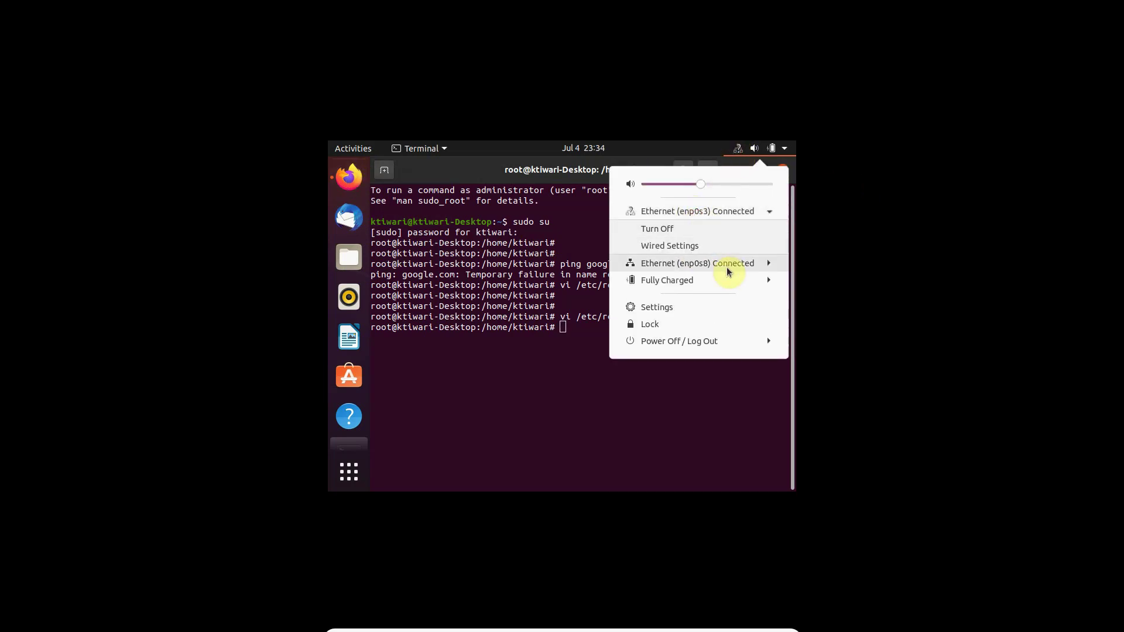
click(682, 246)
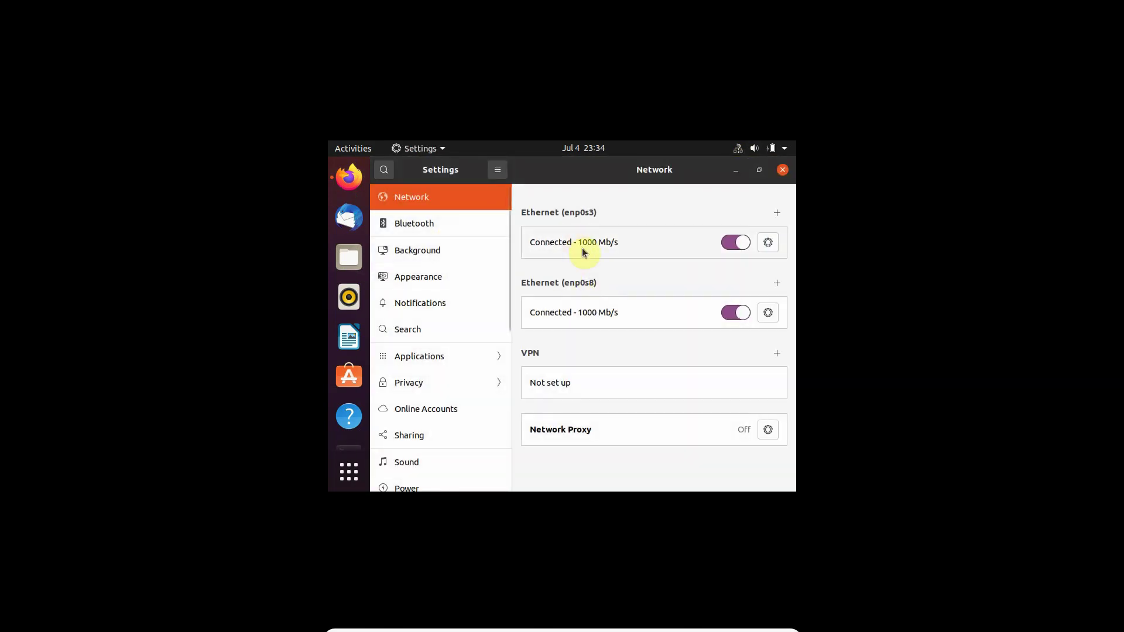
click(767, 243)
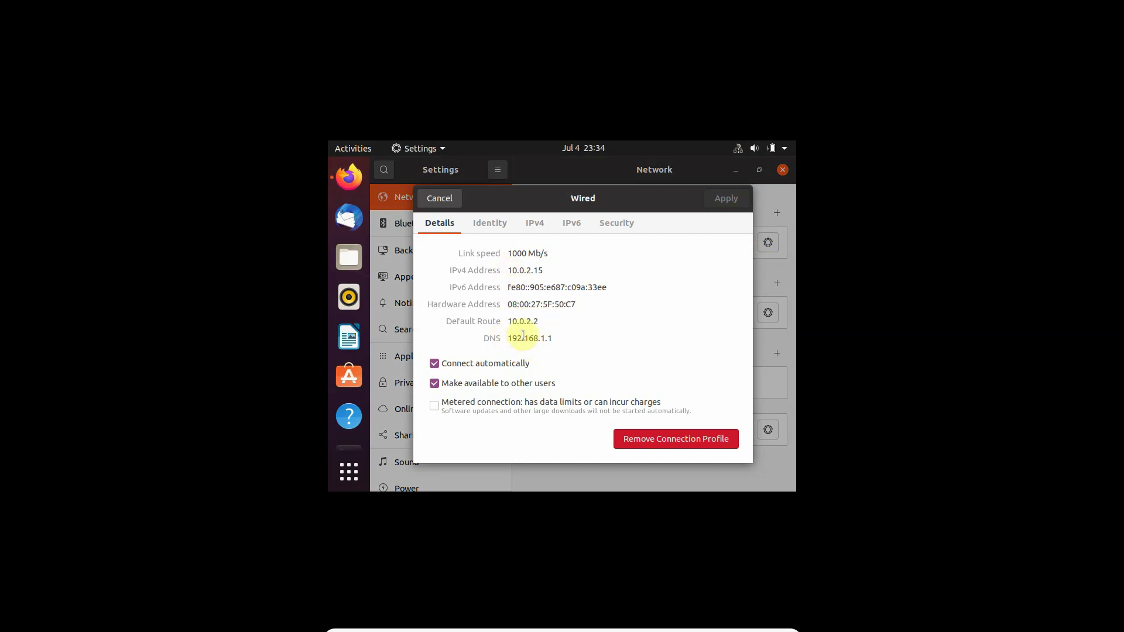
drag(512, 339, 560, 338)
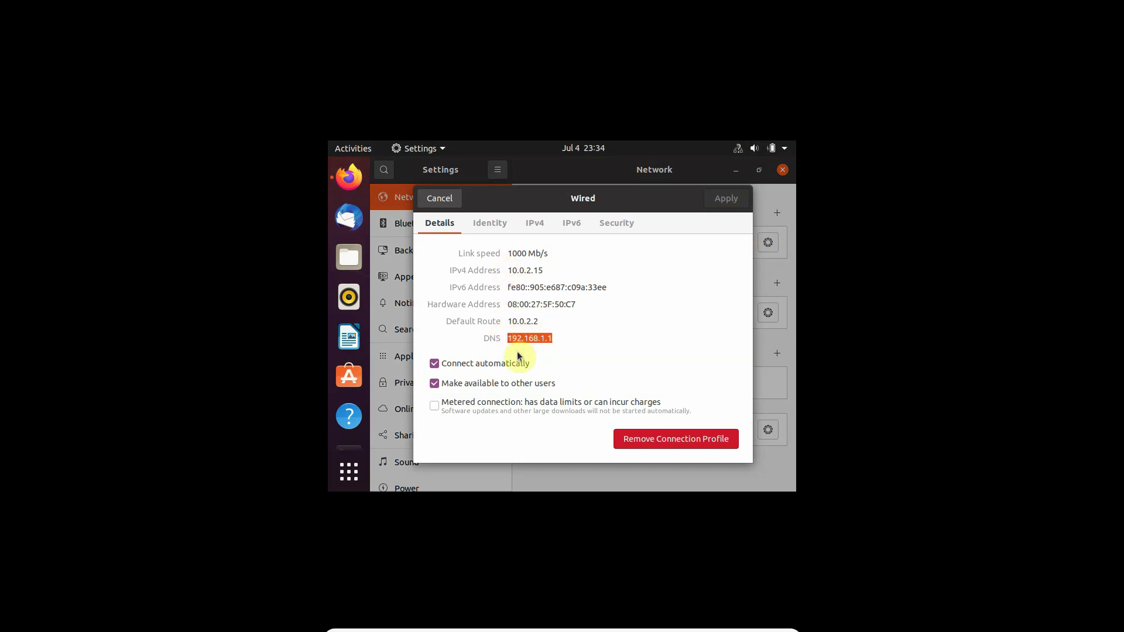
click(506, 221)
click(526, 227)
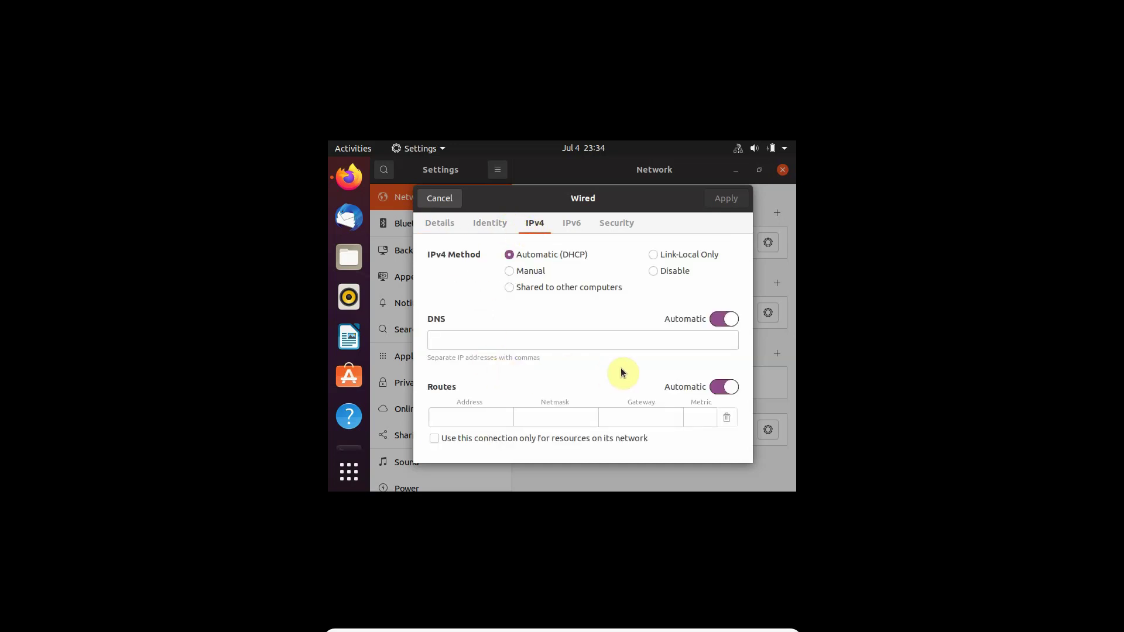
Turn off automatic DNS, enter 8.8.8.8 as the DNS server, and apply.
click(724, 320)
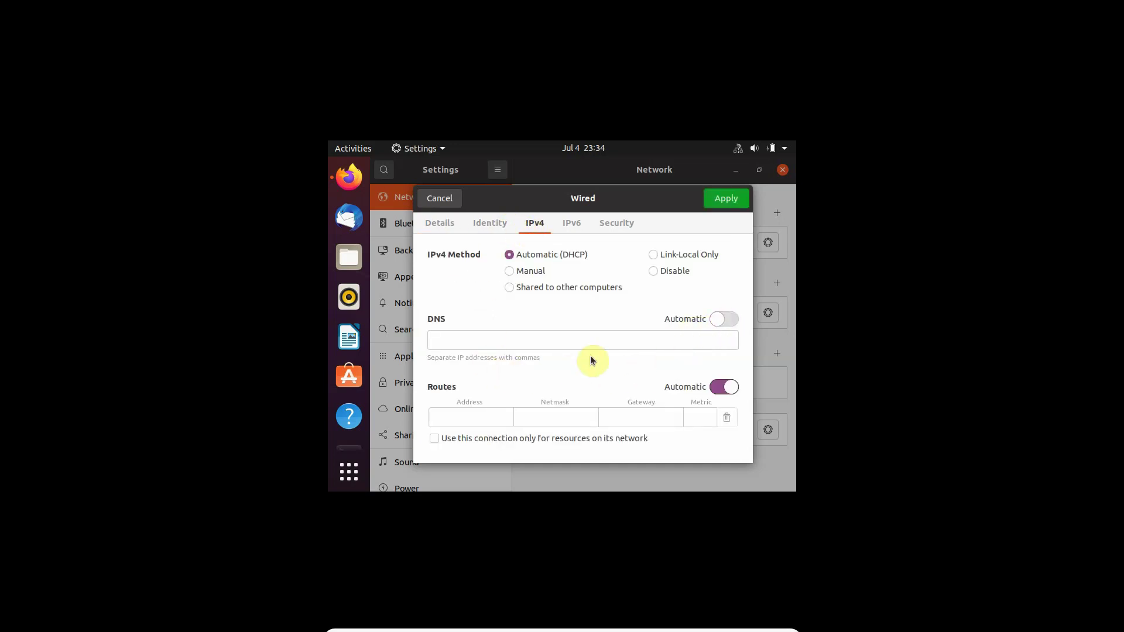
click(526, 337)
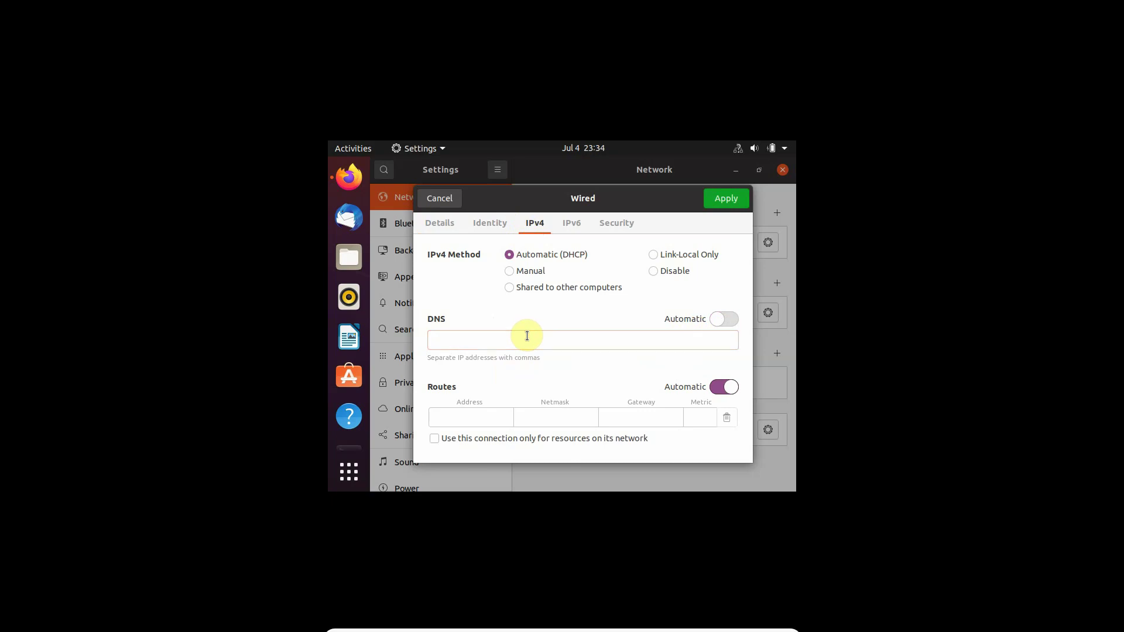
click(529, 335)
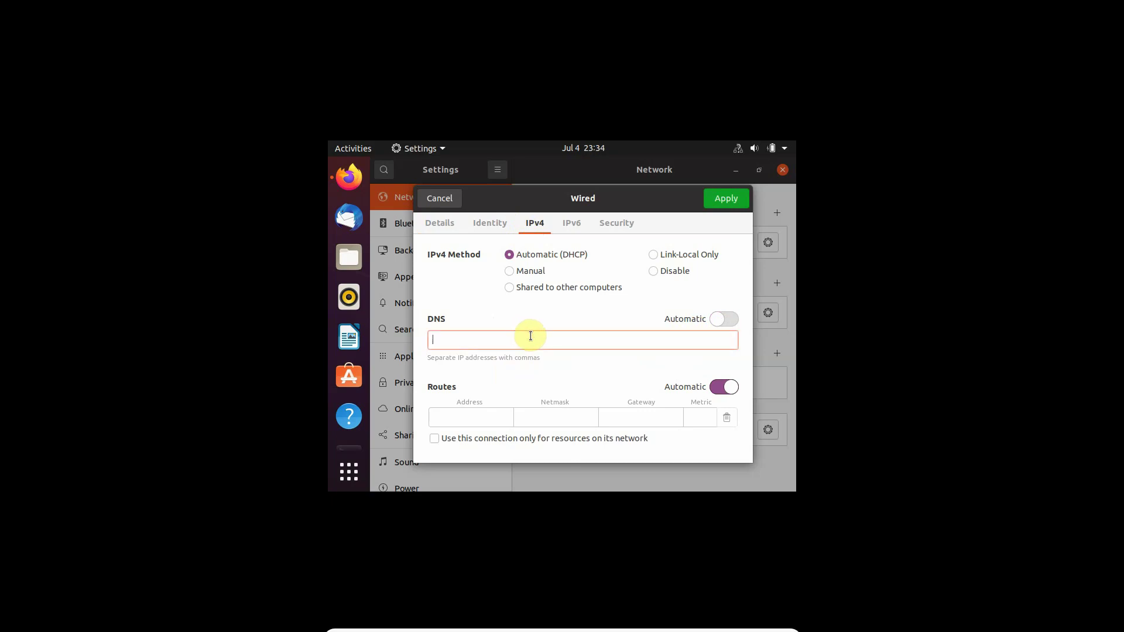
text(8.)
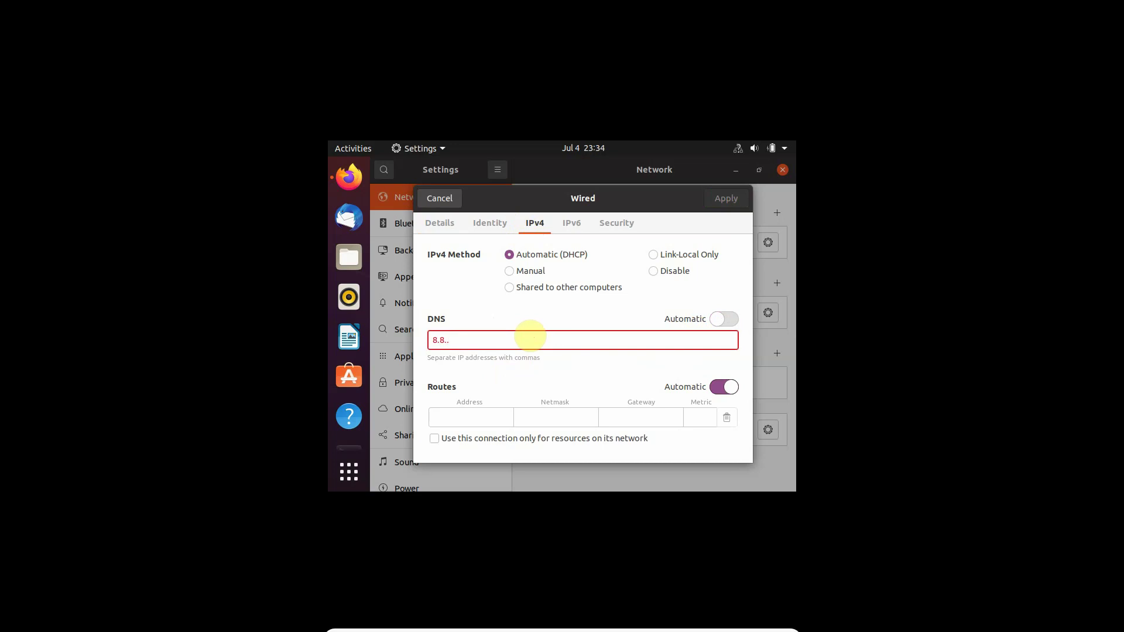
text(8.8.8)
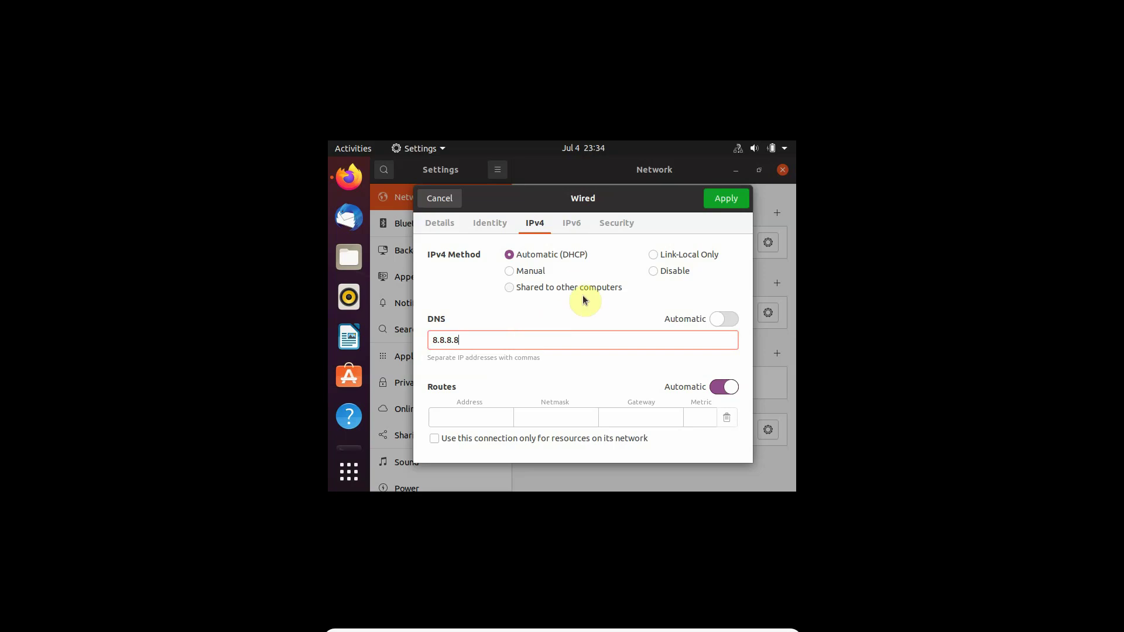
click(732, 201)
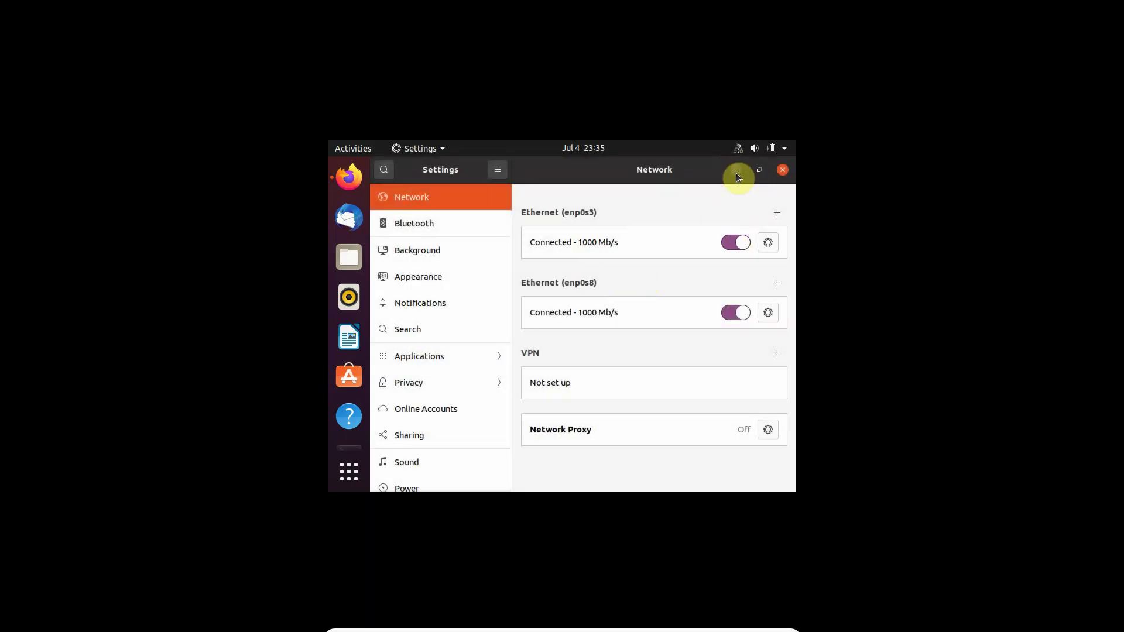
Return to the terminal, rerun ping google.com, and check the enp0s3 Ethernet menu.
click(736, 173)
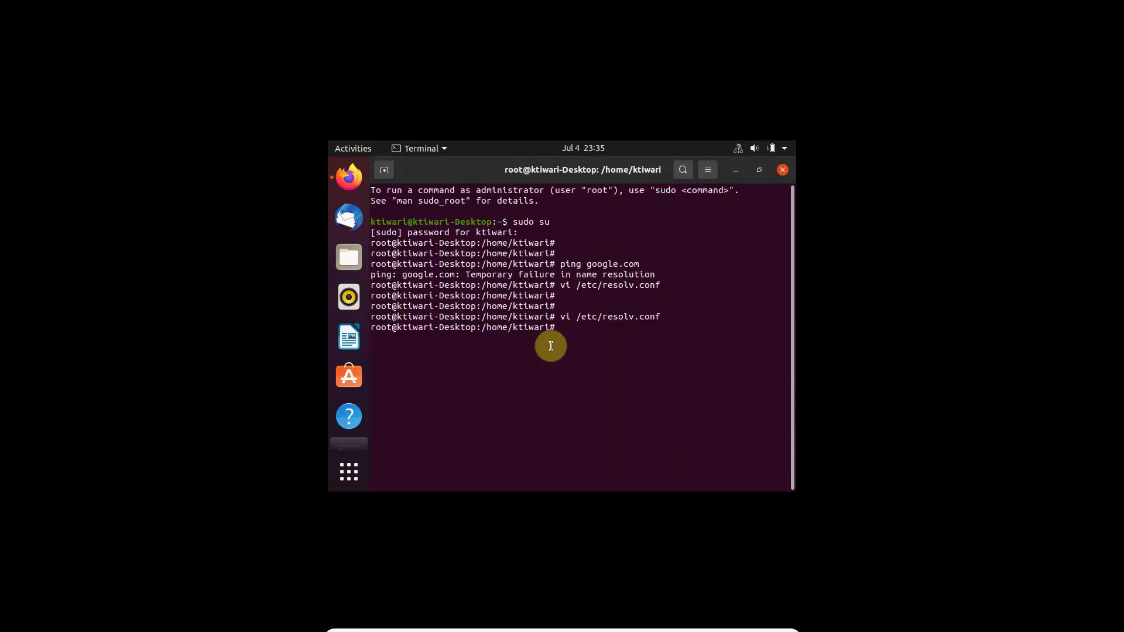
key(Up)
key(Up)
key(Return)
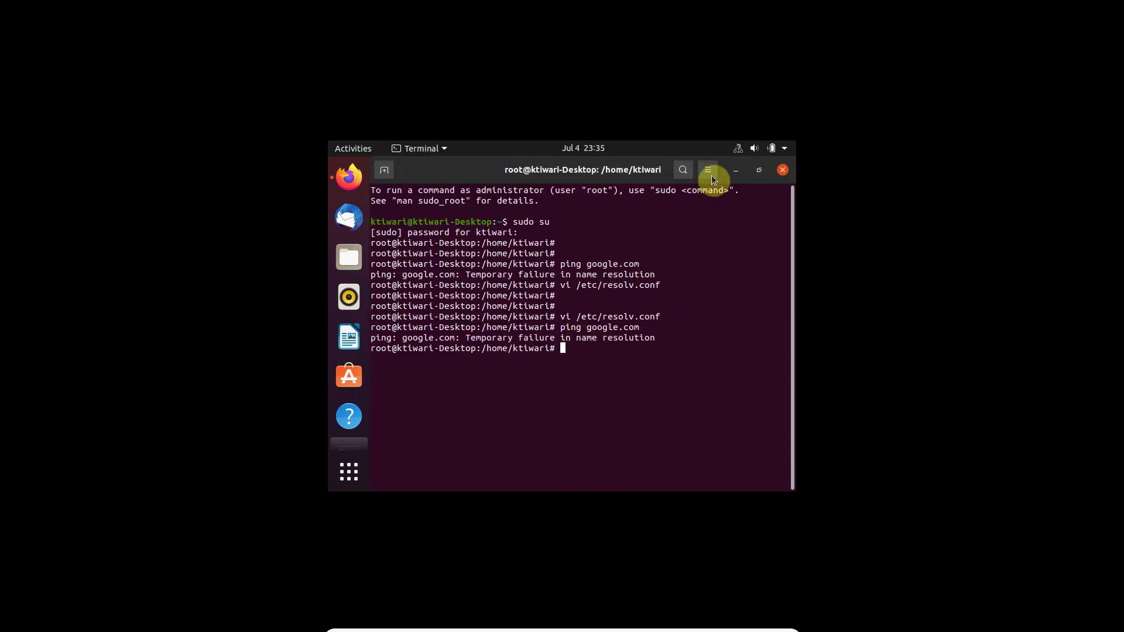
click(733, 149)
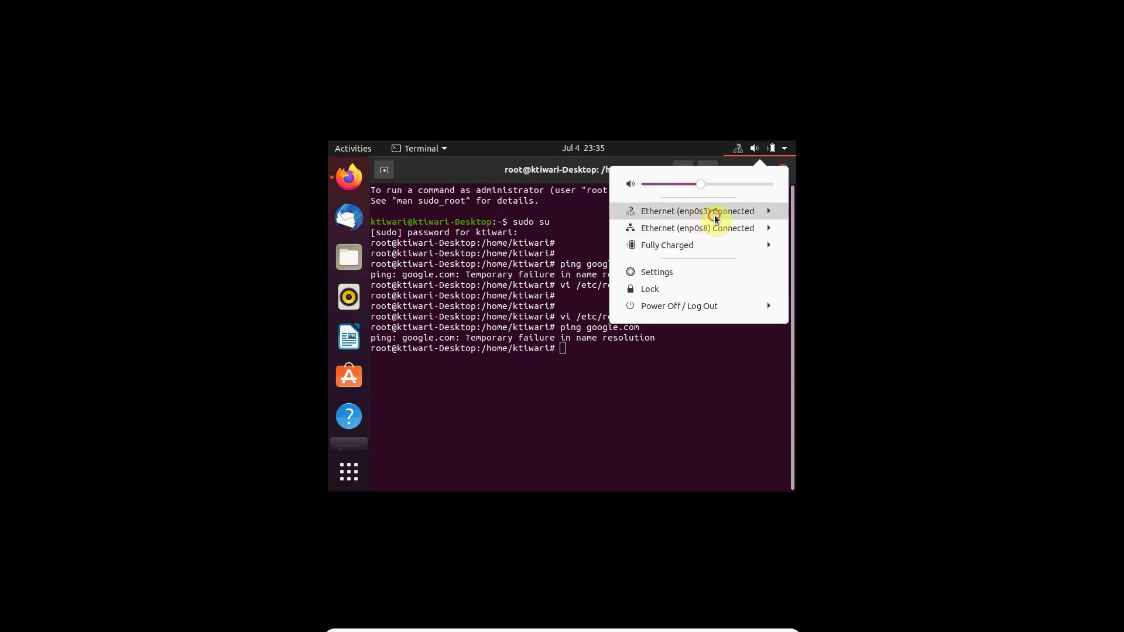
click(716, 212)
click(712, 230)
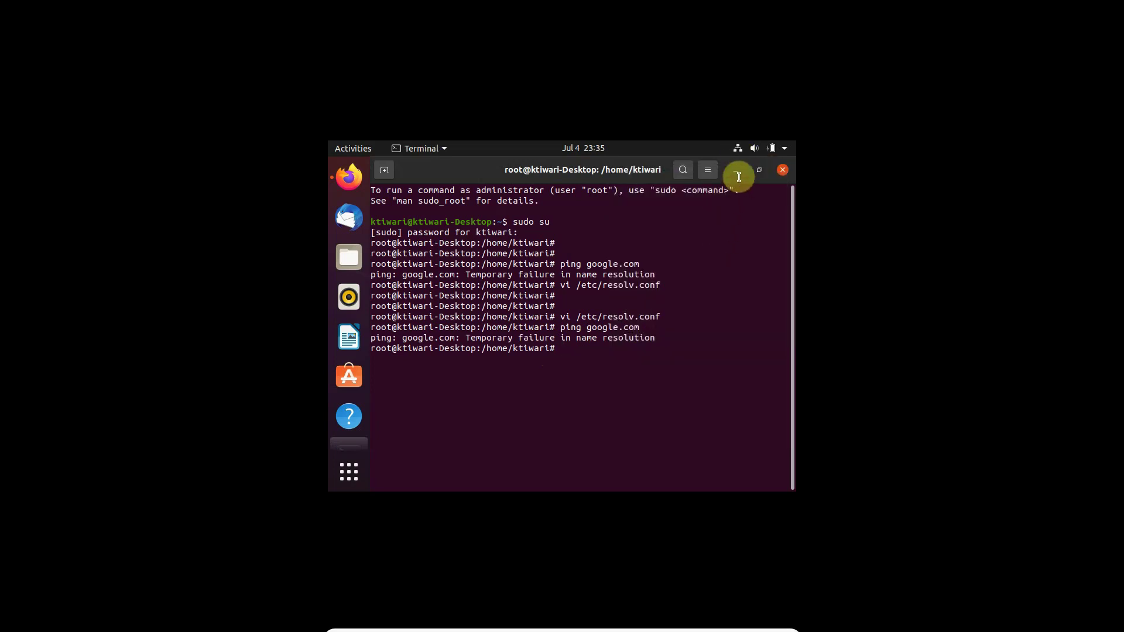
Connect the enp0s3 Ethernet interface and rerun ping google.com until it shows 0% packet loss.
click(740, 151)
click(727, 213)
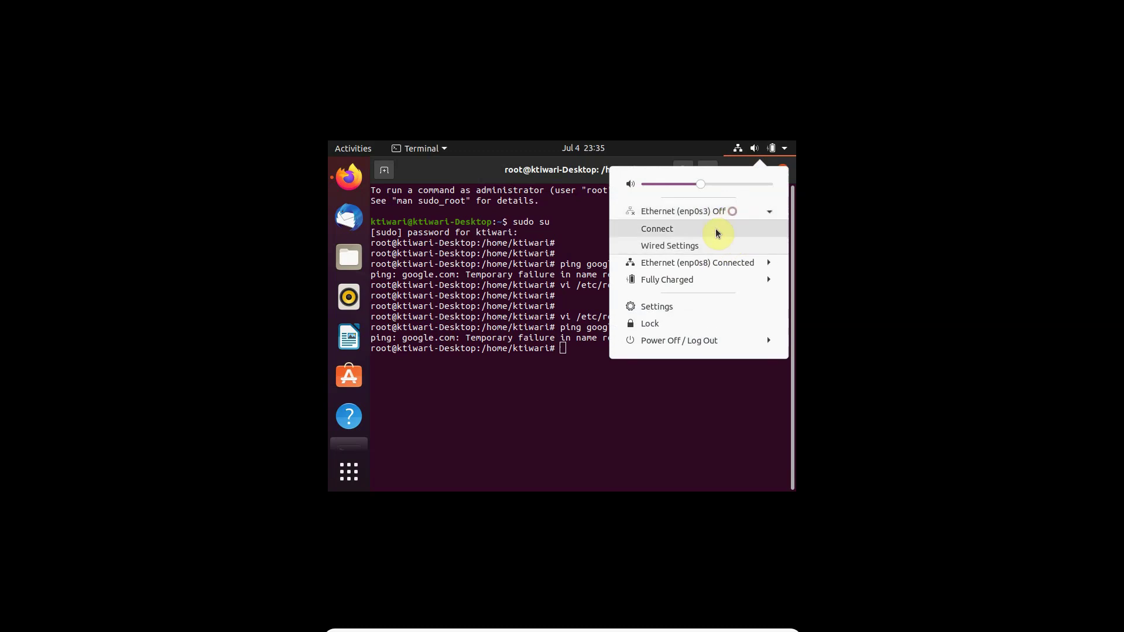
click(697, 229)
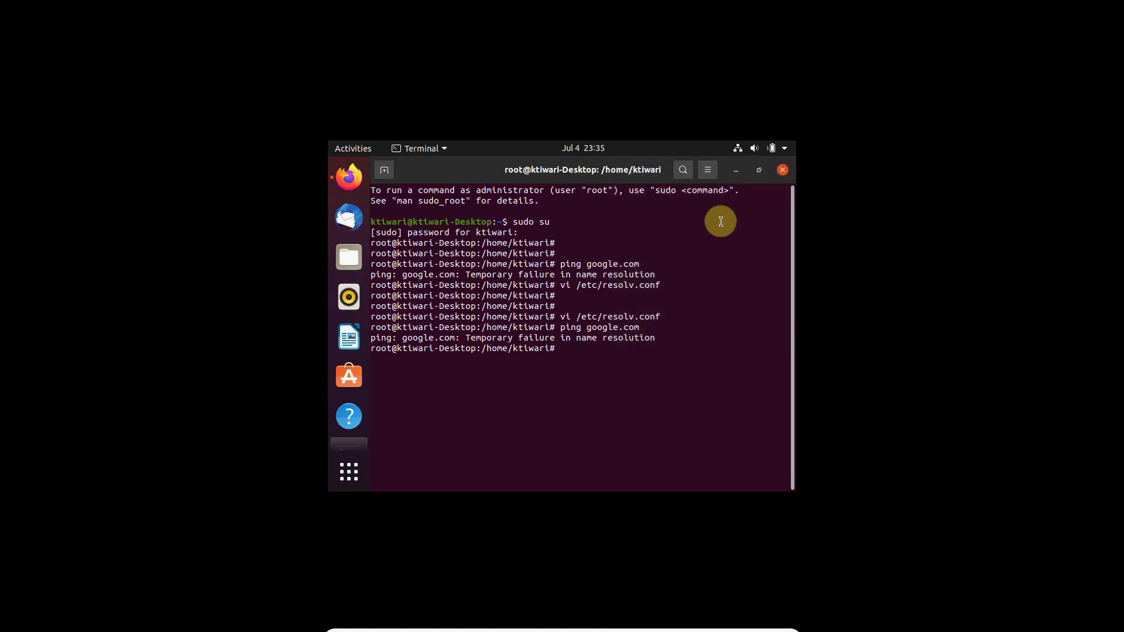
key(Up)
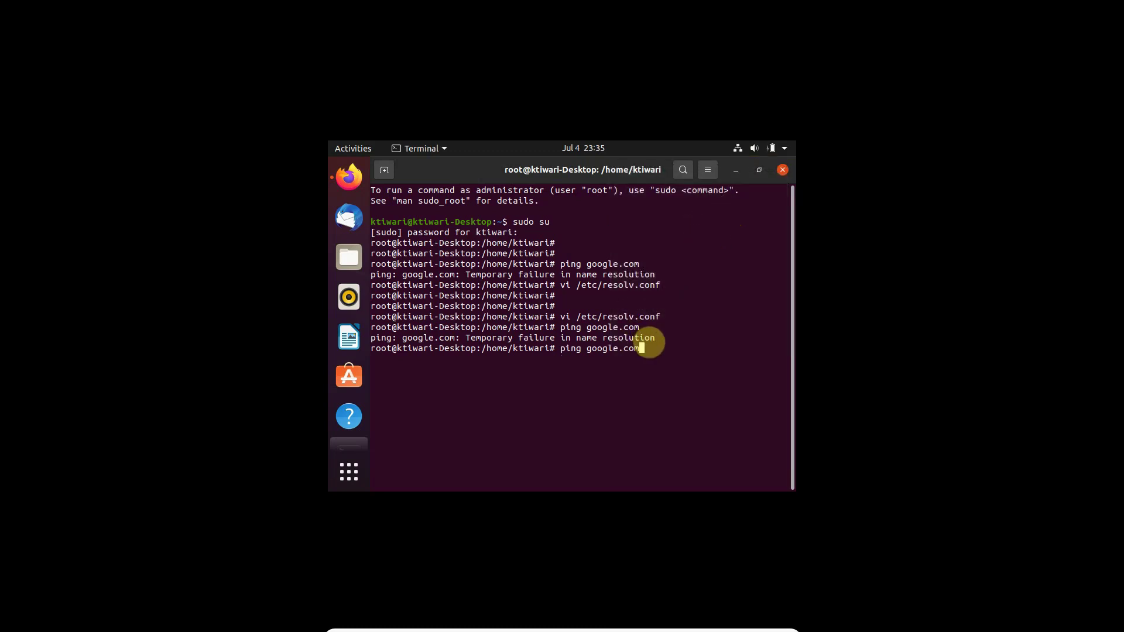
key(Return)
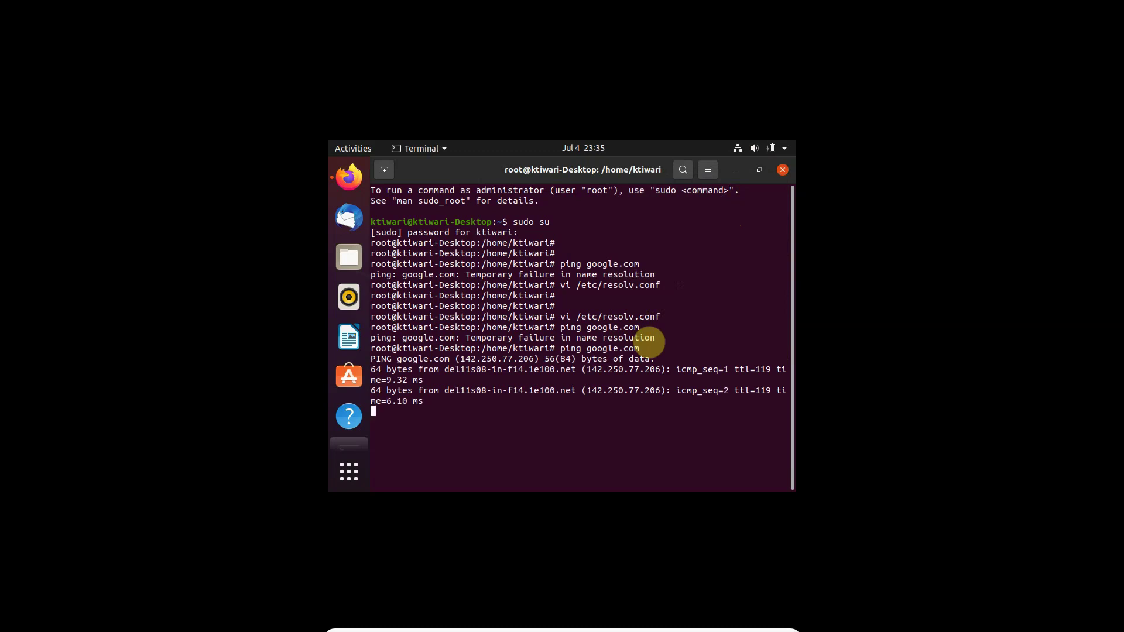
key(ctrl+c)
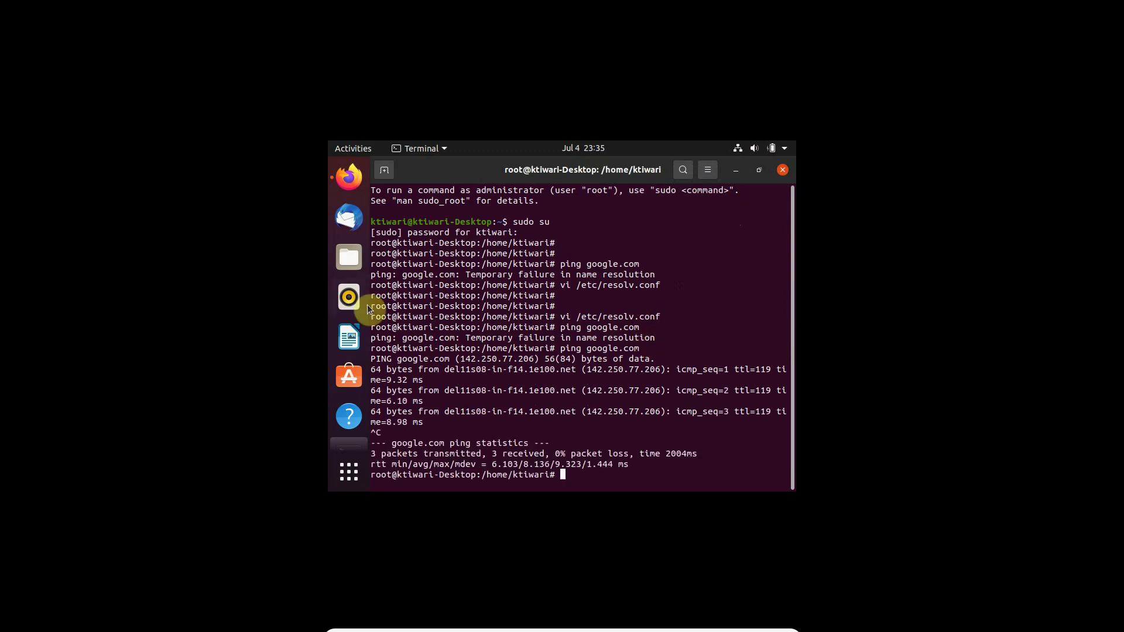
click(349, 177)
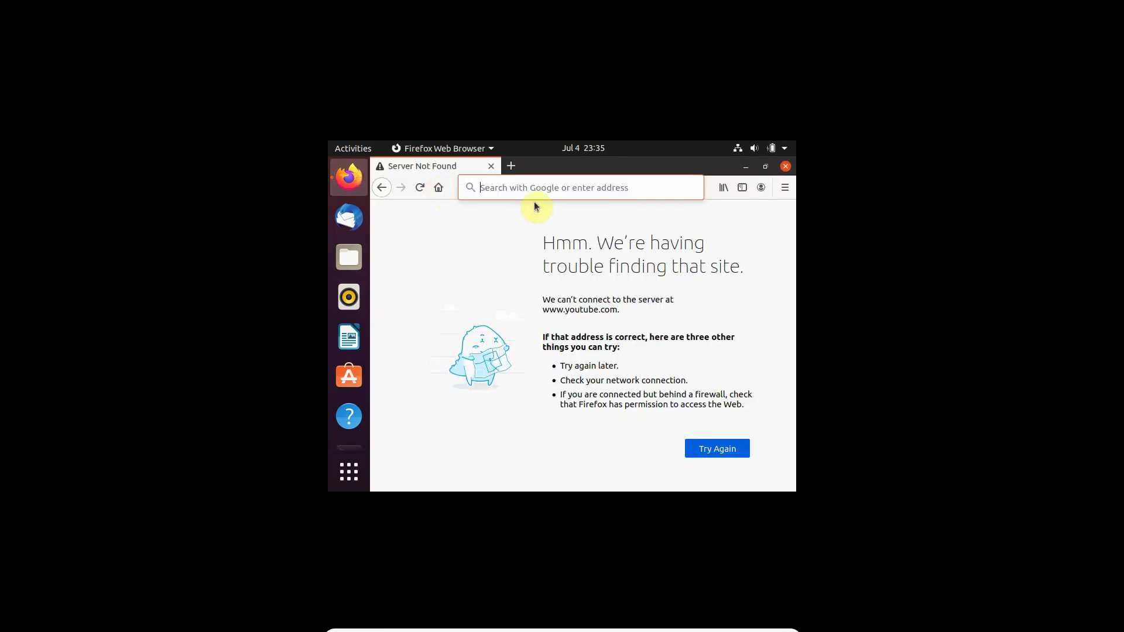
Load google.com and run a Google search for youtube.
click(547, 187)
text(google)
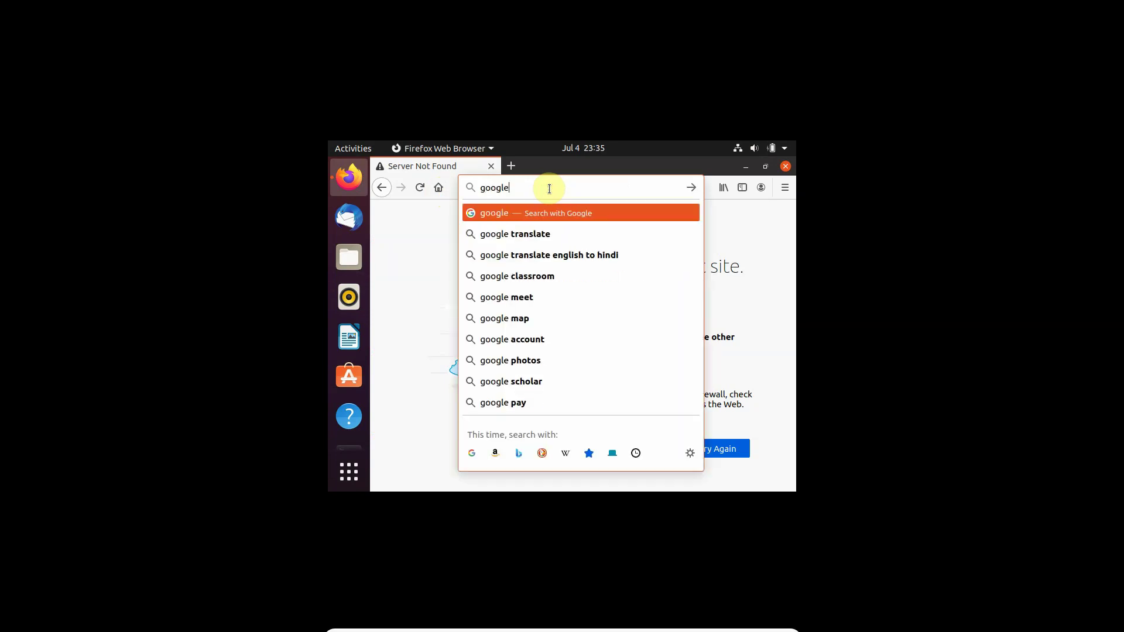
text(.com)
key(Return)
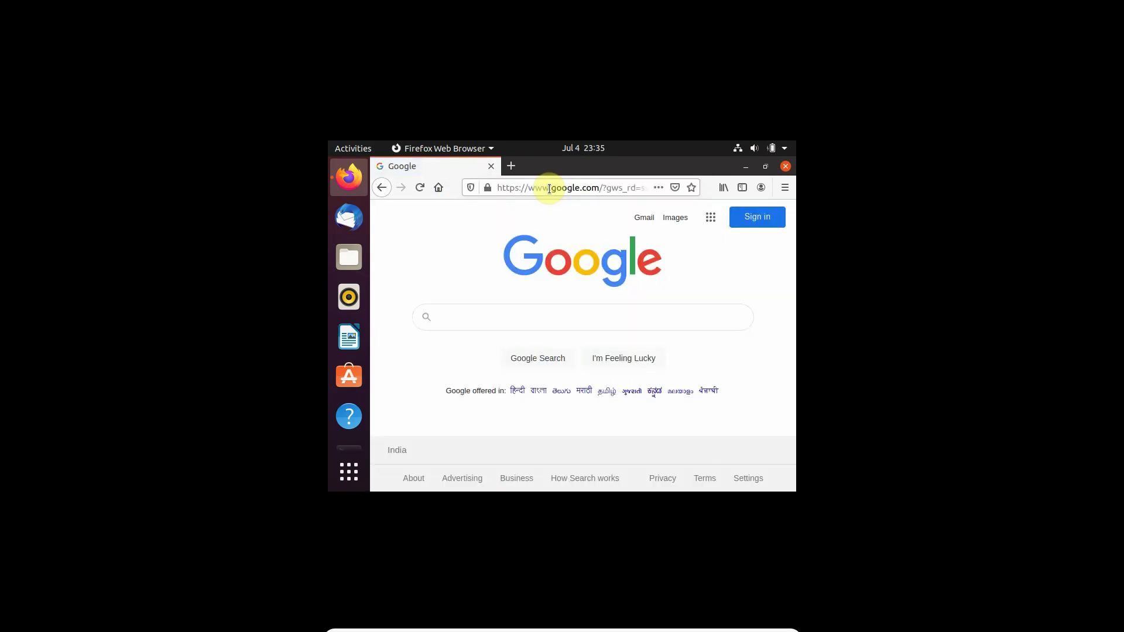
click(573, 185)
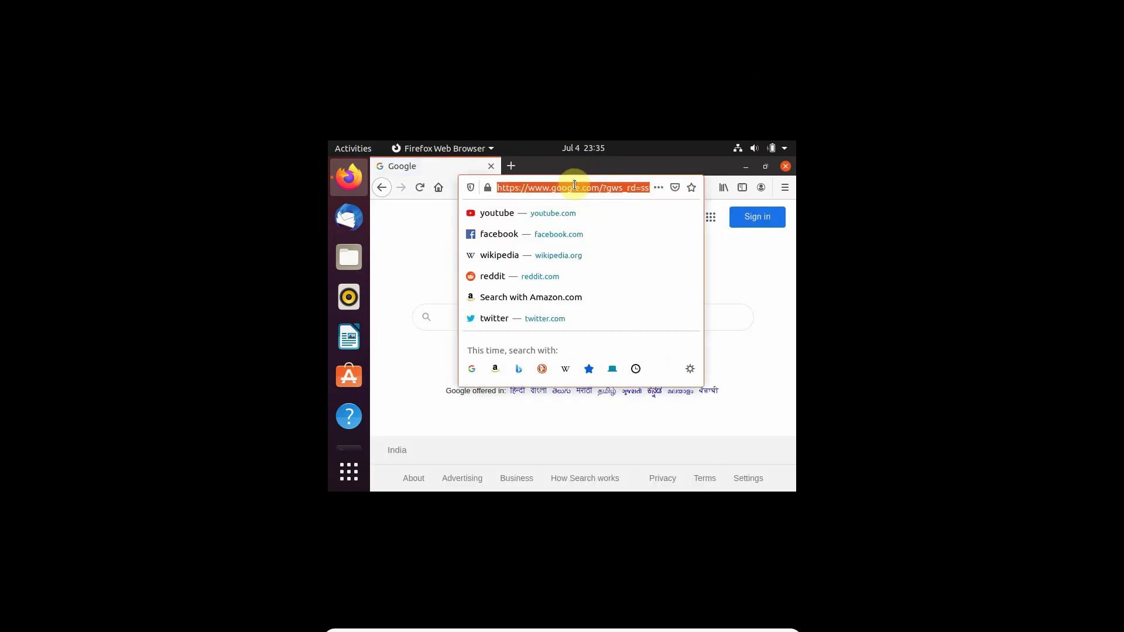
text(you)
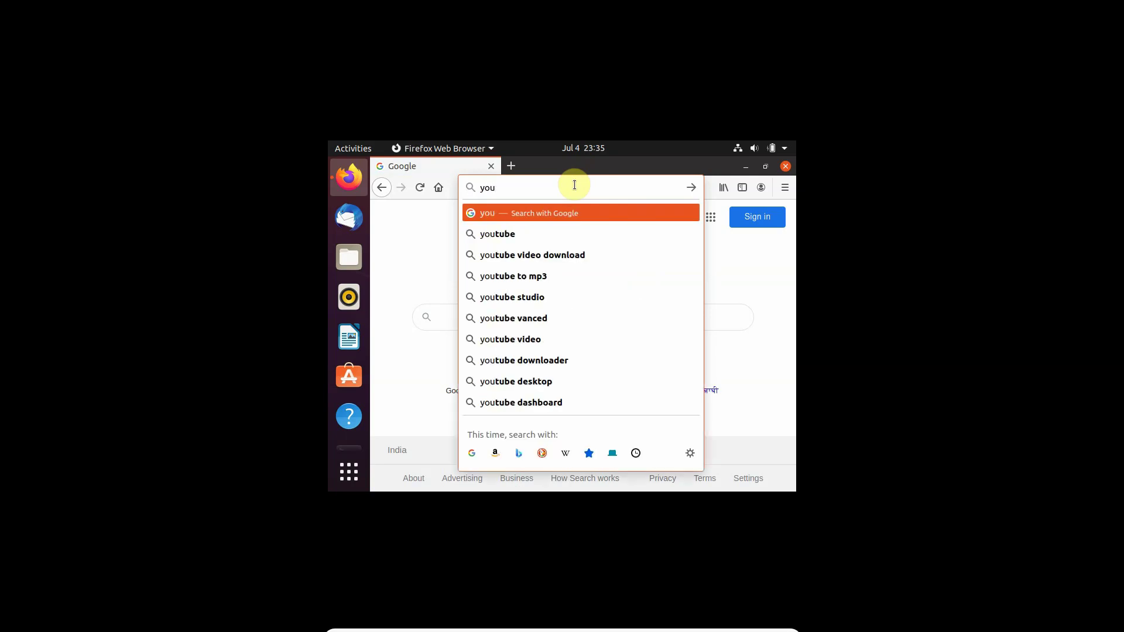
text(tube)
key(Return)
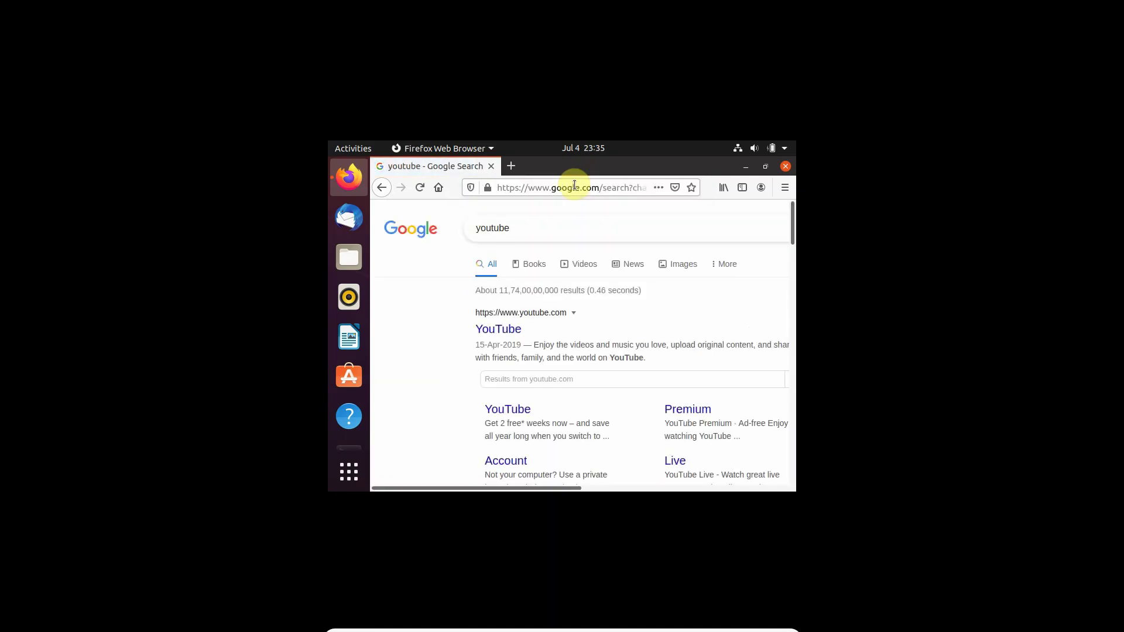
Restart Firefox and open the wikipedia top site.
click(786, 167)
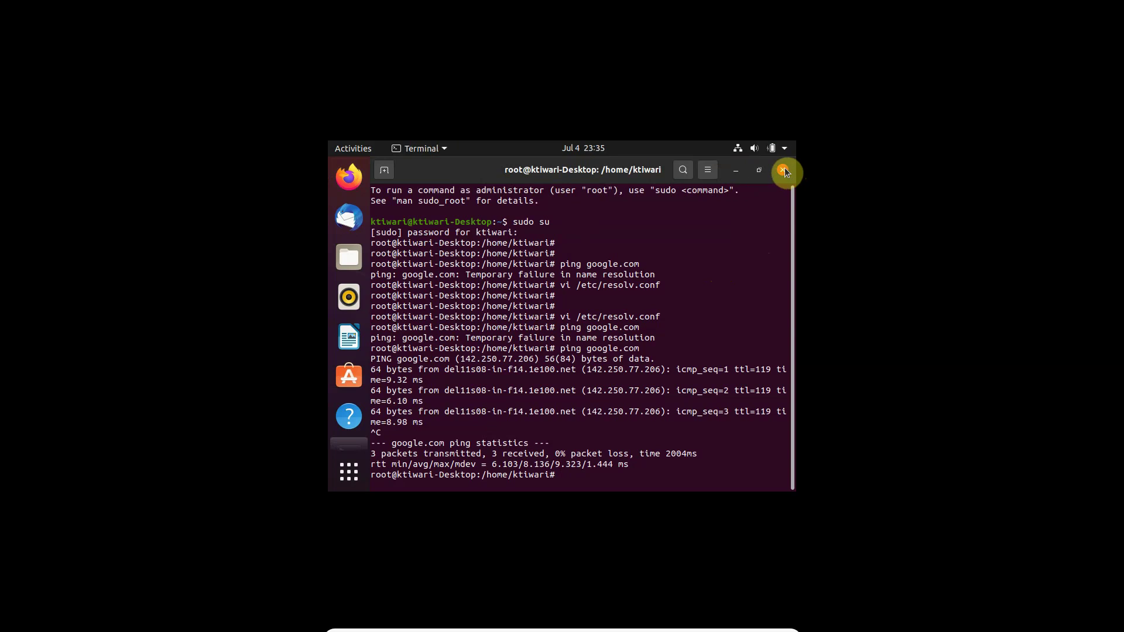
click(740, 171)
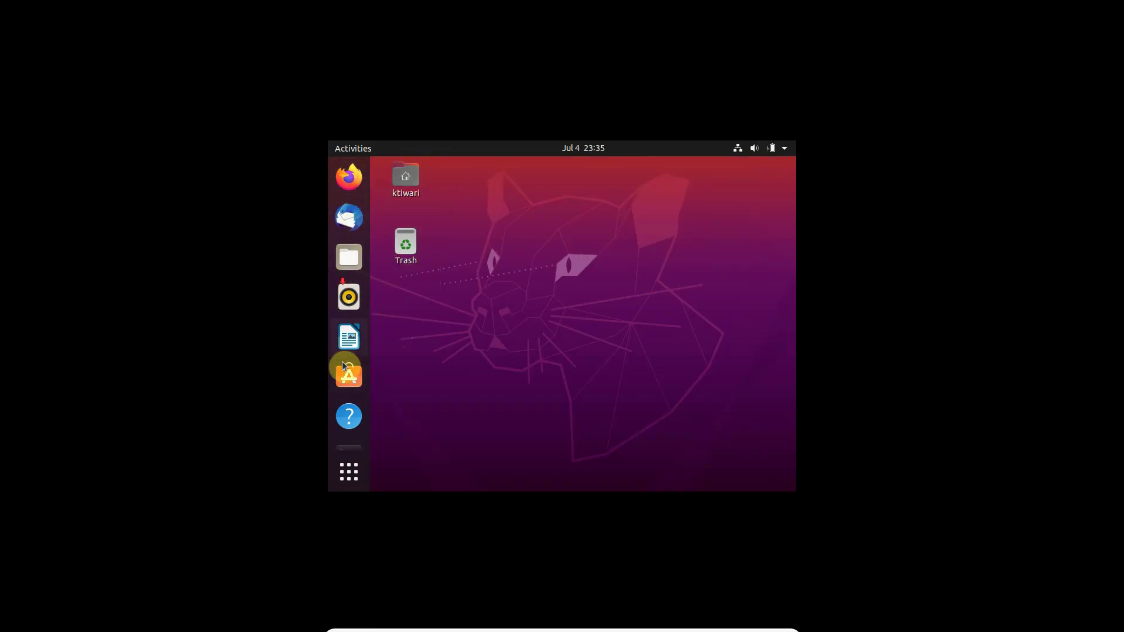
click(351, 182)
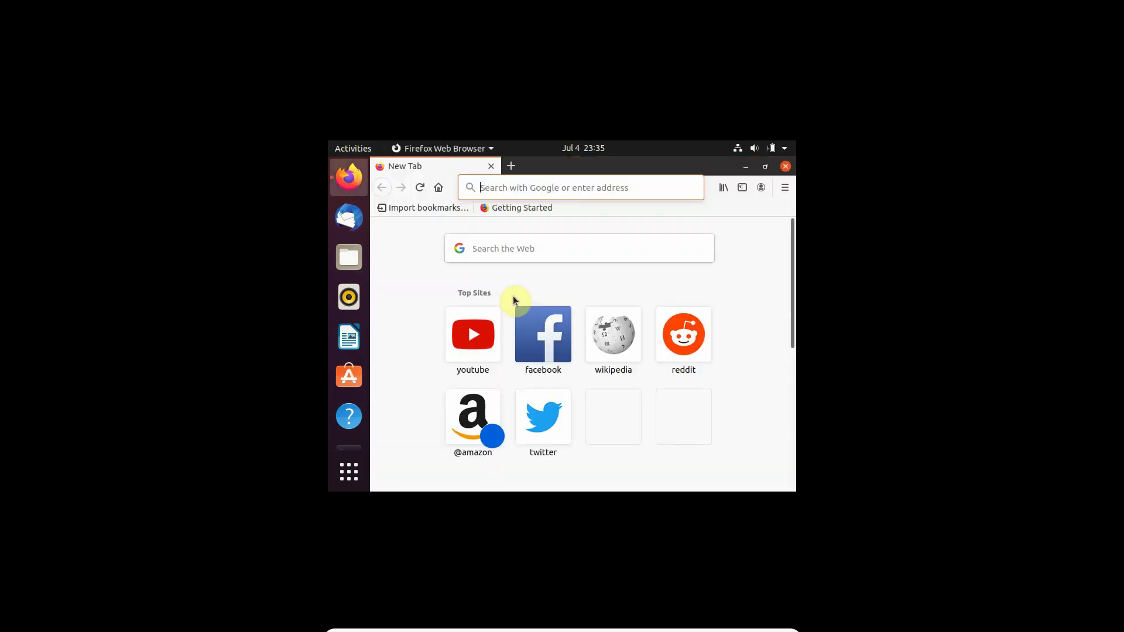
click(532, 187)
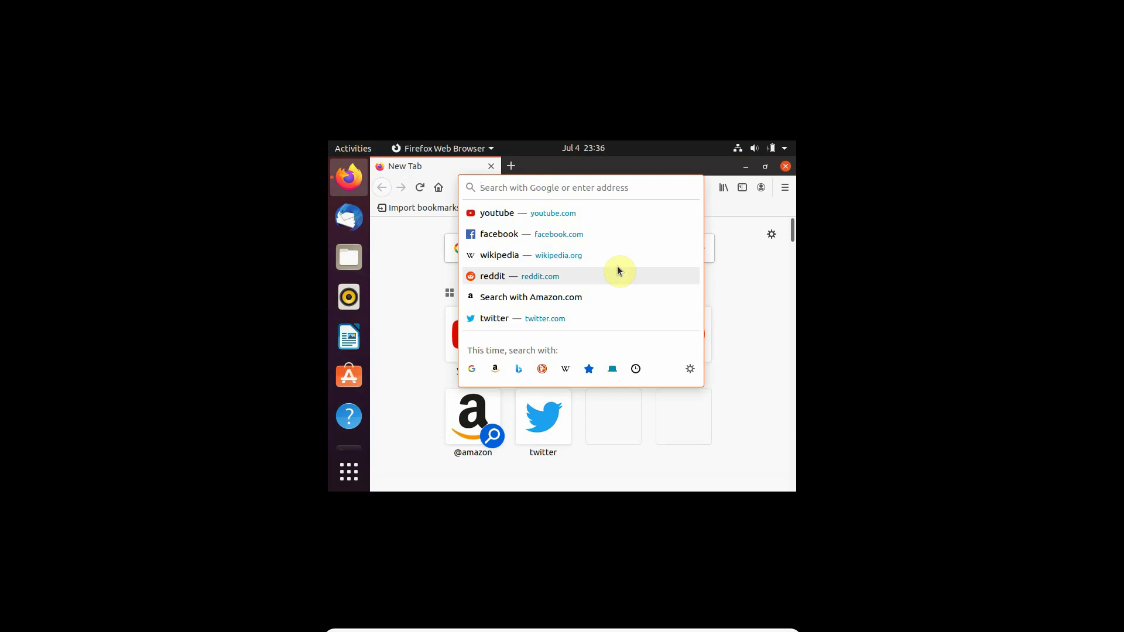
key(Up)
key(Up)
key(Up)
click(556, 253)
Search Google for facebook and open the Sign Up For Facebook result.
click(569, 187)
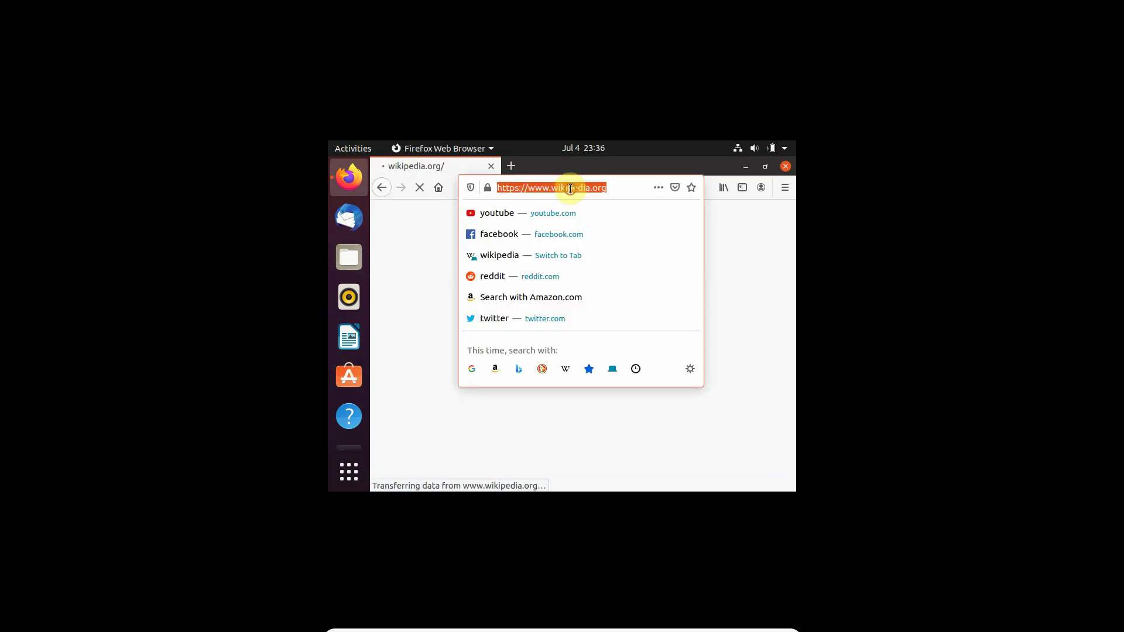
text(facefoo)
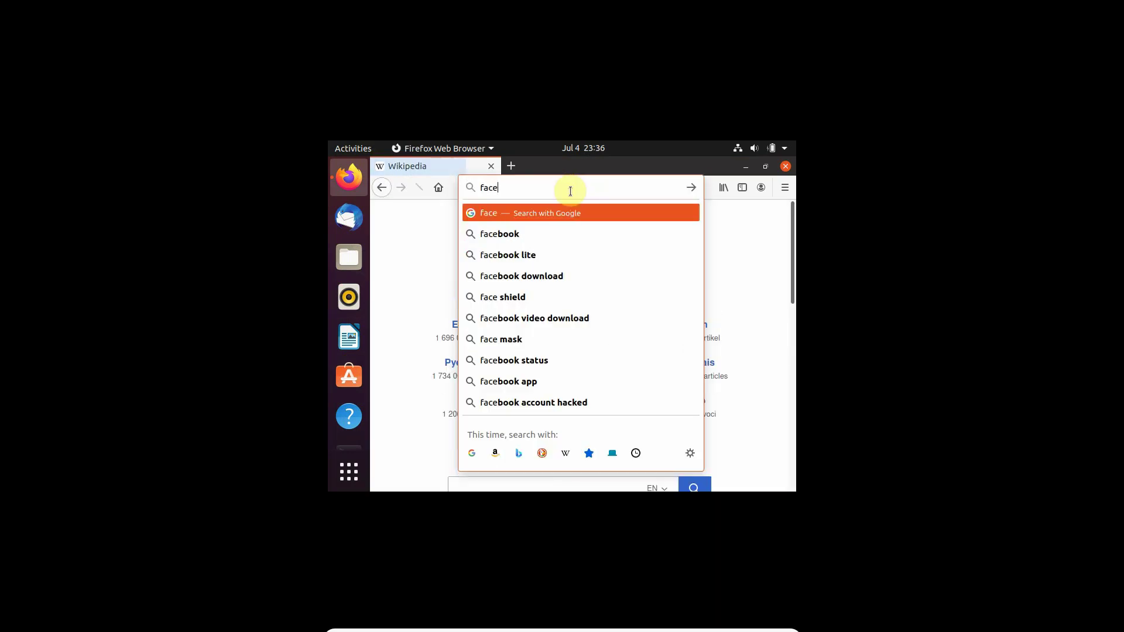
key(BackSpace)
key(BackSpace)
key(BackSpace)
text(book)
key(Return)
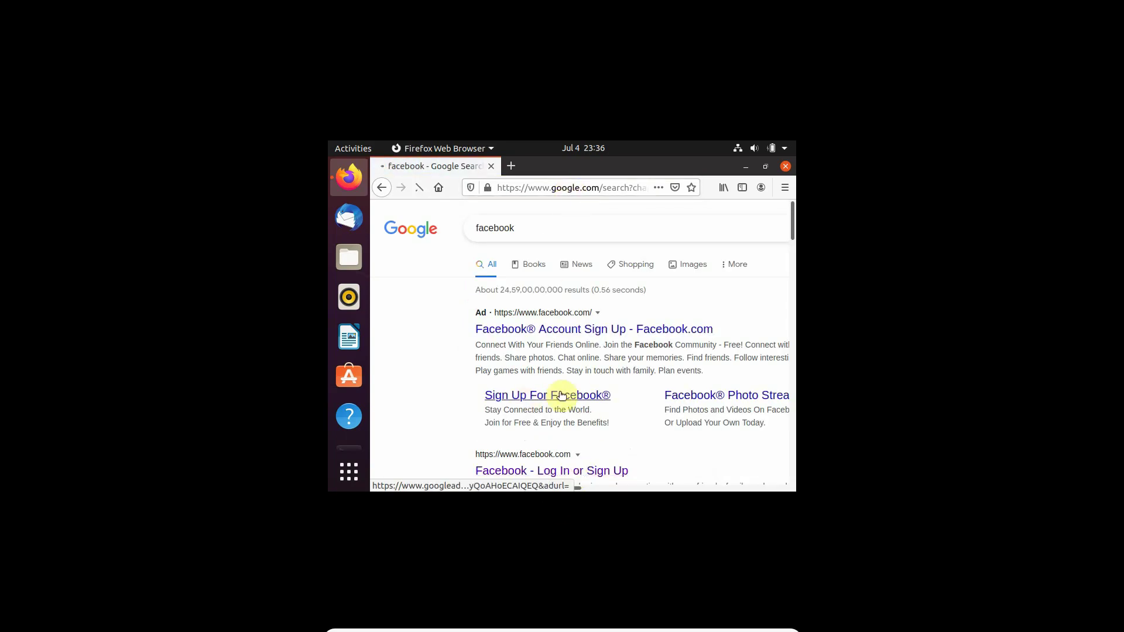
click(561, 395)
scroll(532, 351, down, 2)
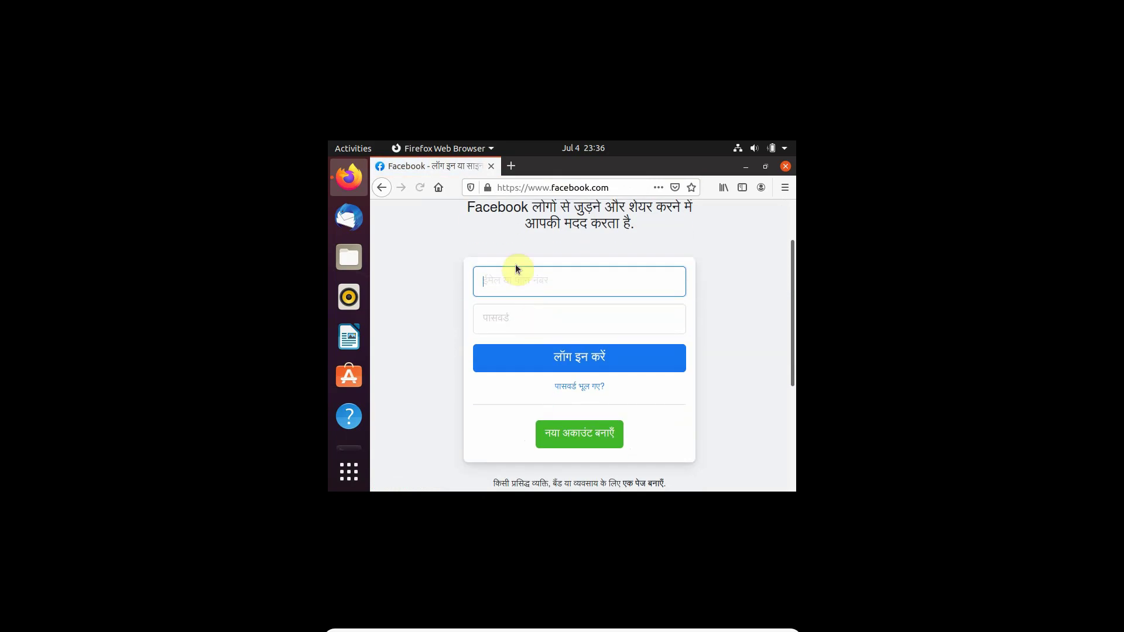
click(571, 188)
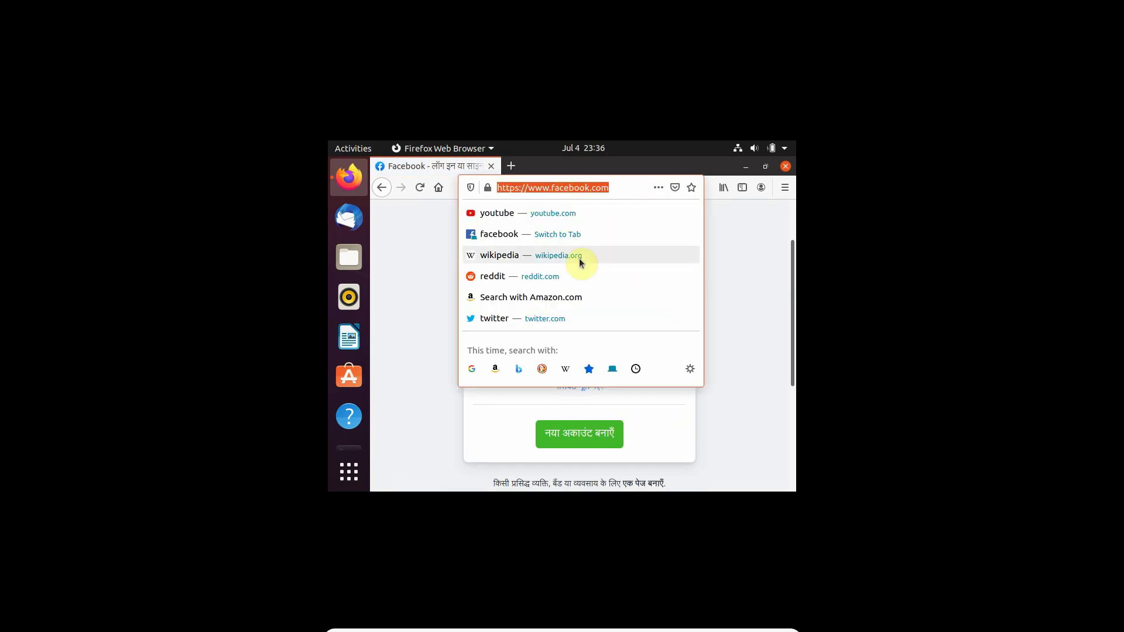
Search Google for 'team viewer' and open the TeamViewer: The Remote Desktop Software result.
text(team )
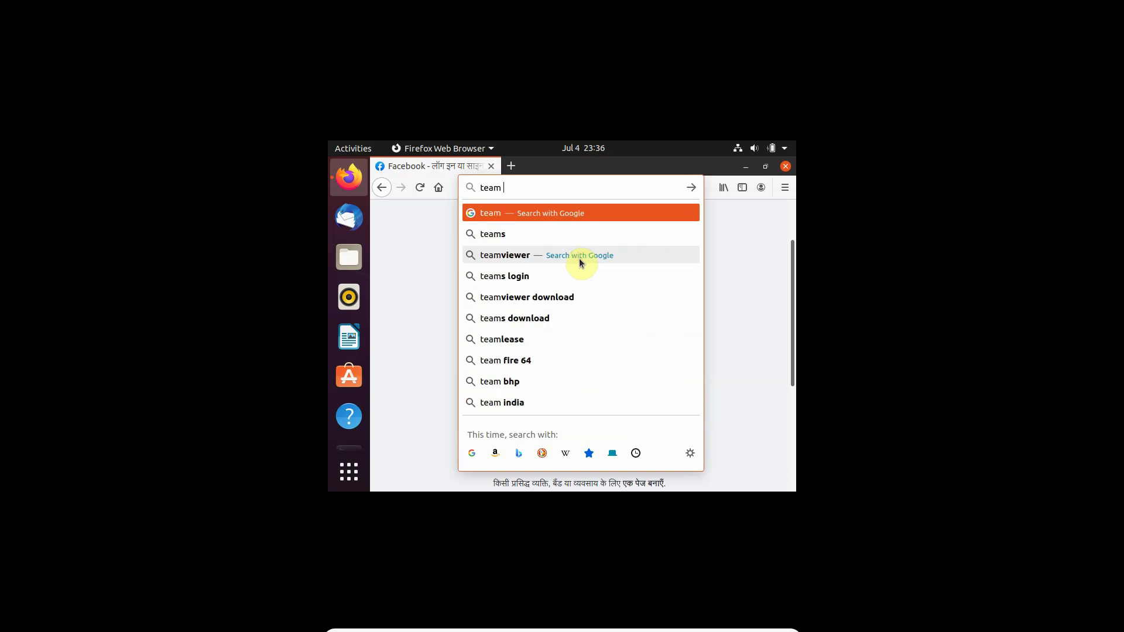
text(viewer)
key(Return)
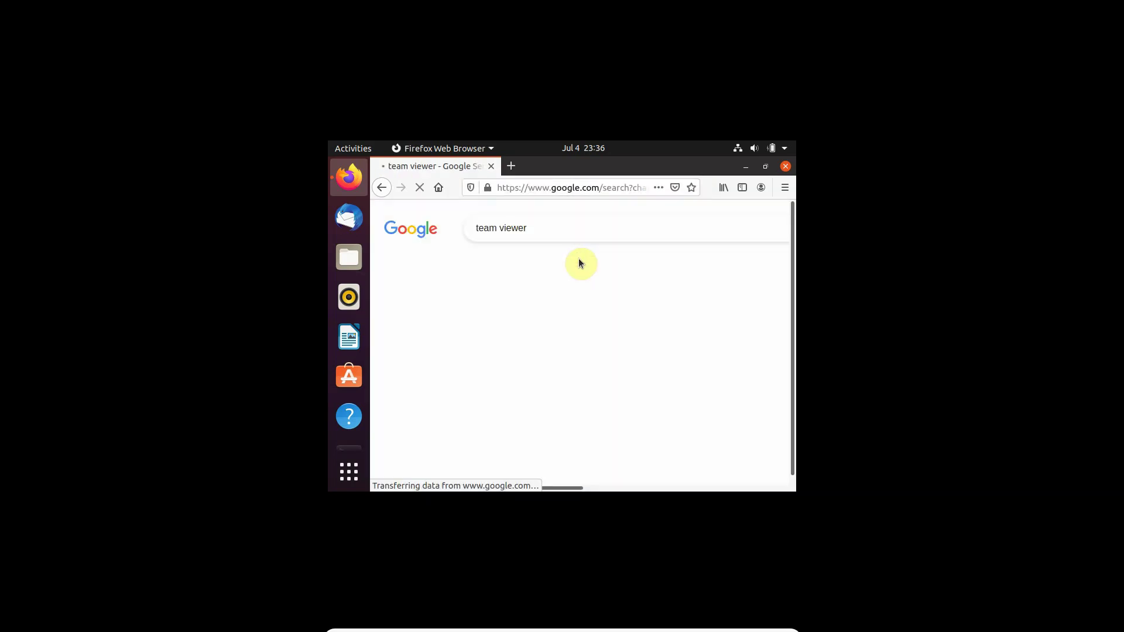
click(765, 169)
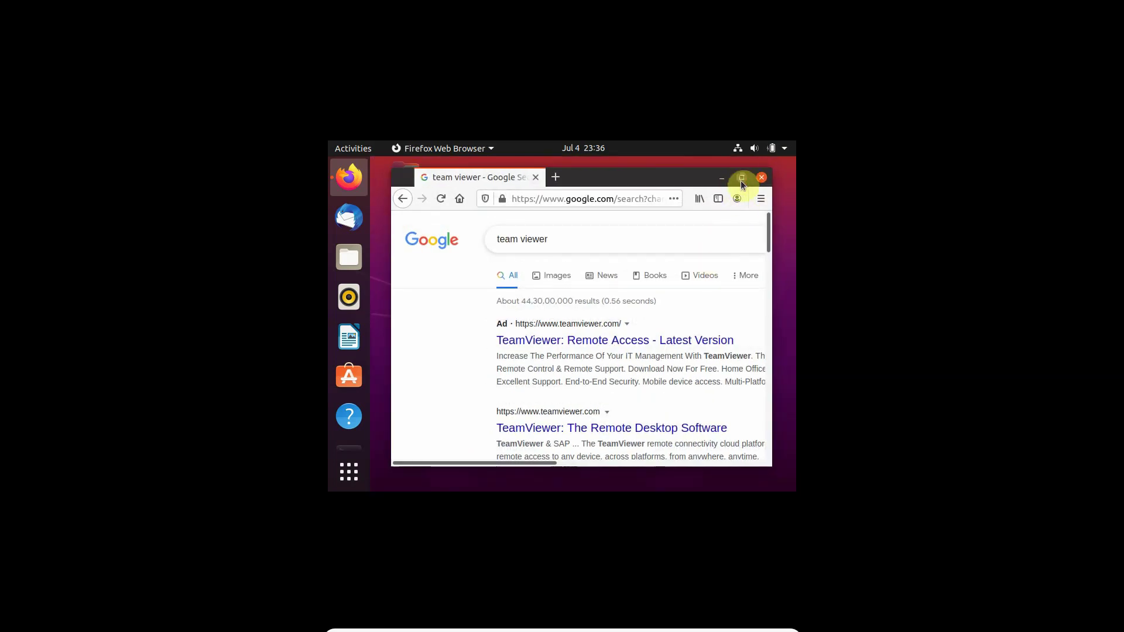
click(742, 173)
click(585, 422)
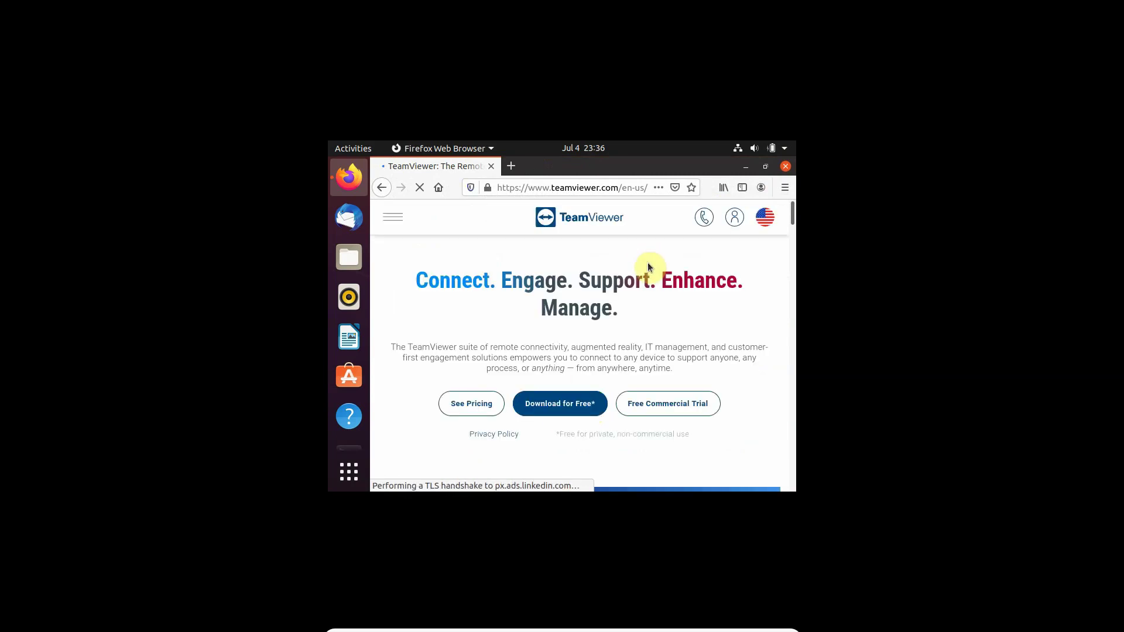
Scroll the TeamViewer homepage and click its Download for Free button.
scroll(507, 368, down, 5)
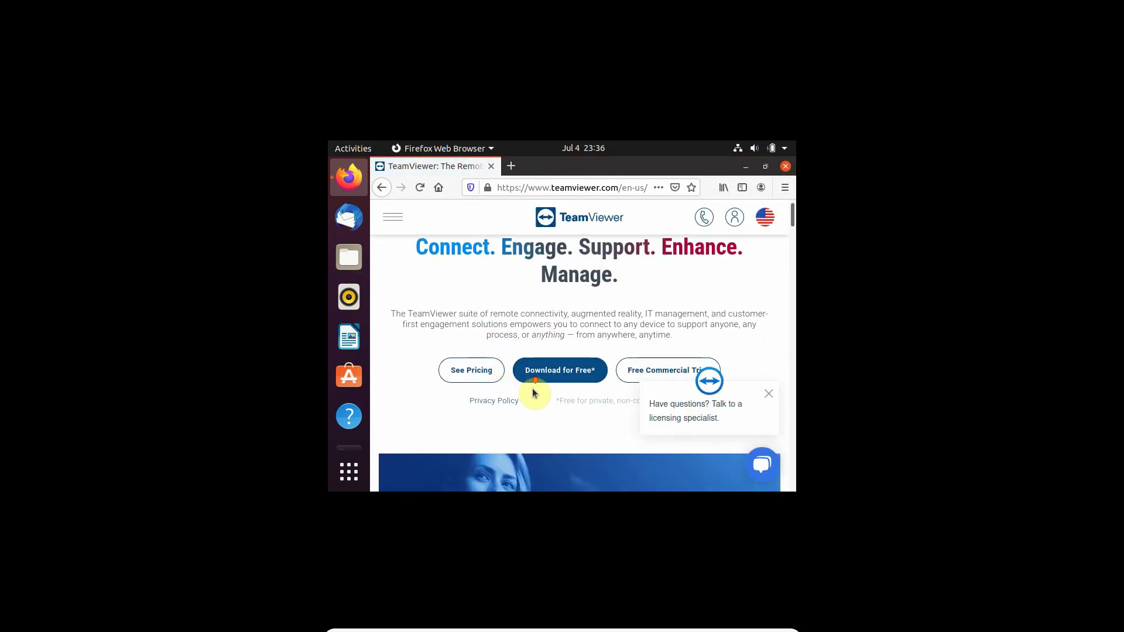
scroll(533, 398, down, 6)
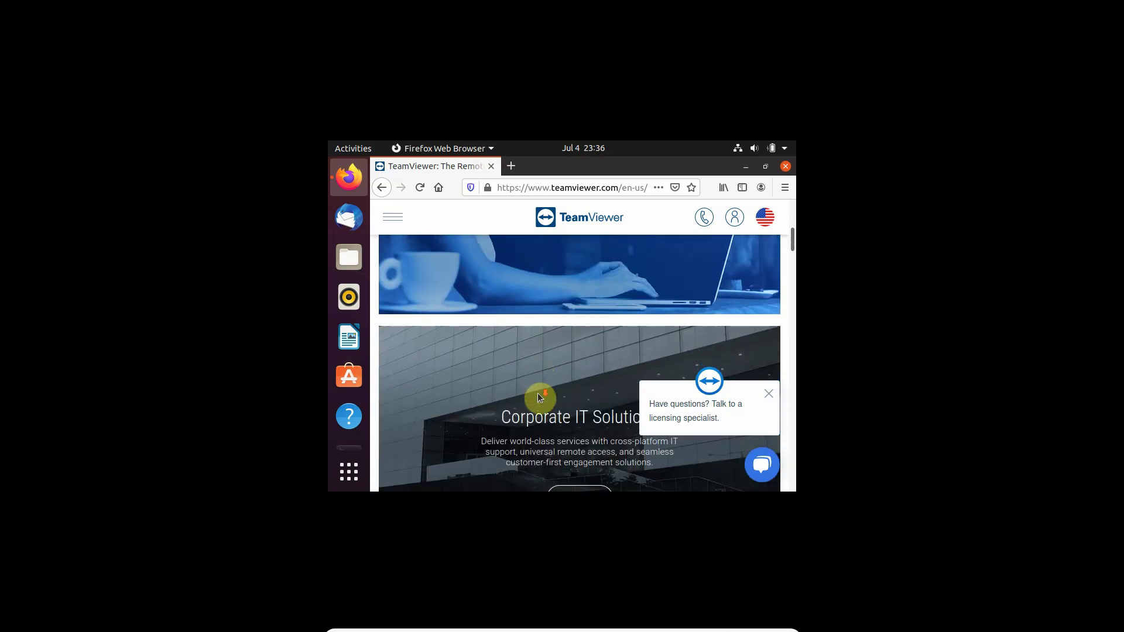
scroll(529, 384, up, 12)
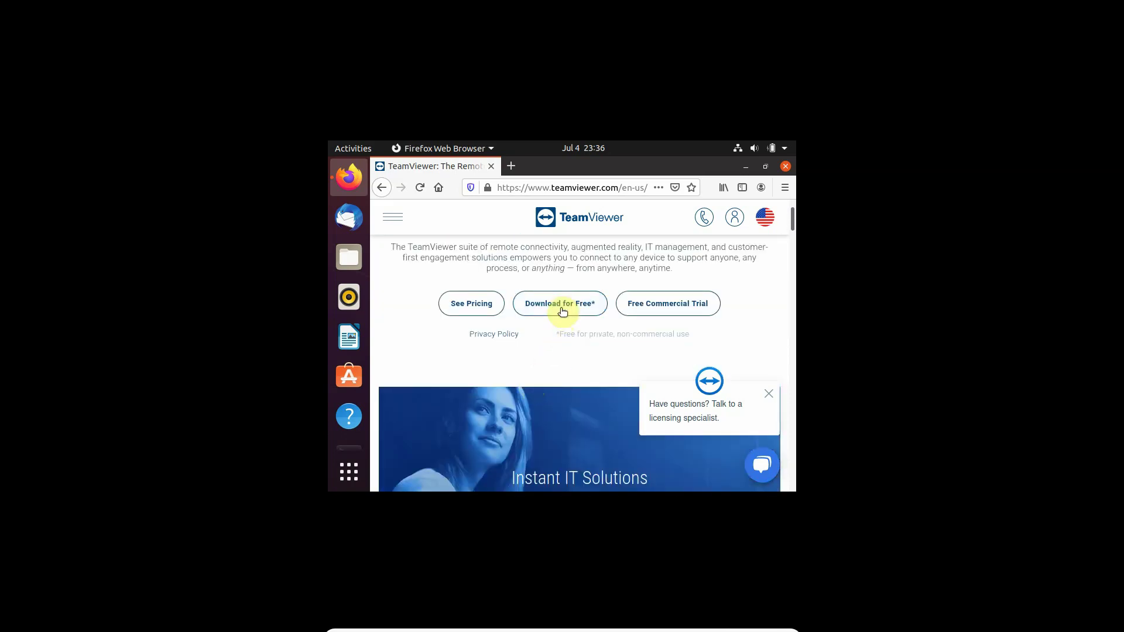
click(561, 306)
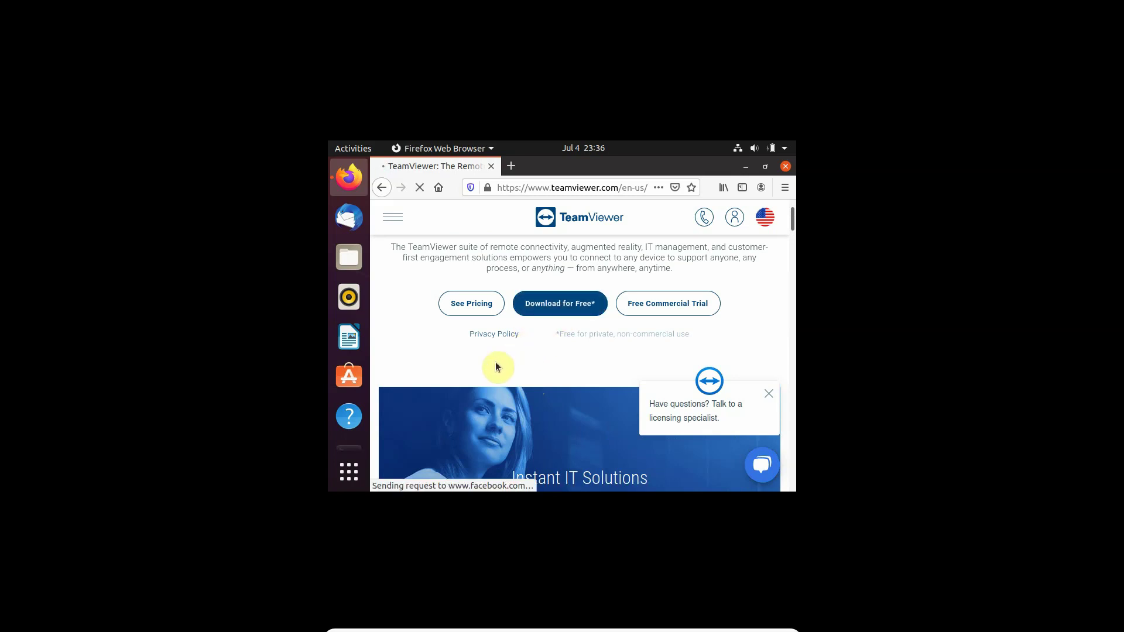
Go to TeamViewer's Linux download page and scroll to the 15.19.3 .deb links.
click(554, 311)
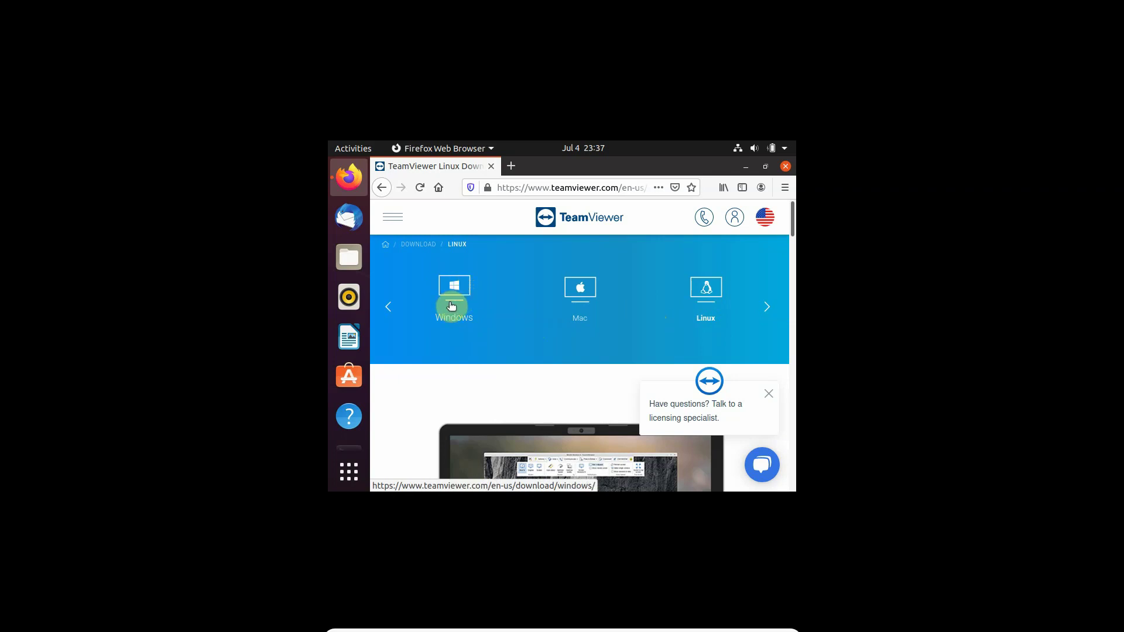
click(707, 296)
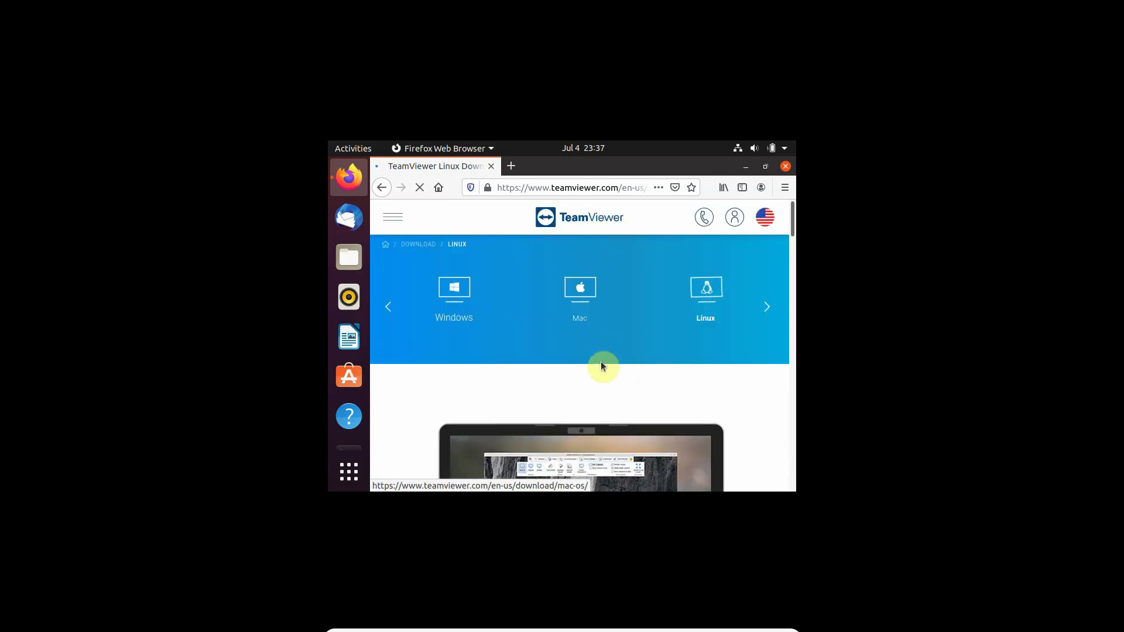
scroll(661, 342, down, 3)
scroll(659, 353, down, 5)
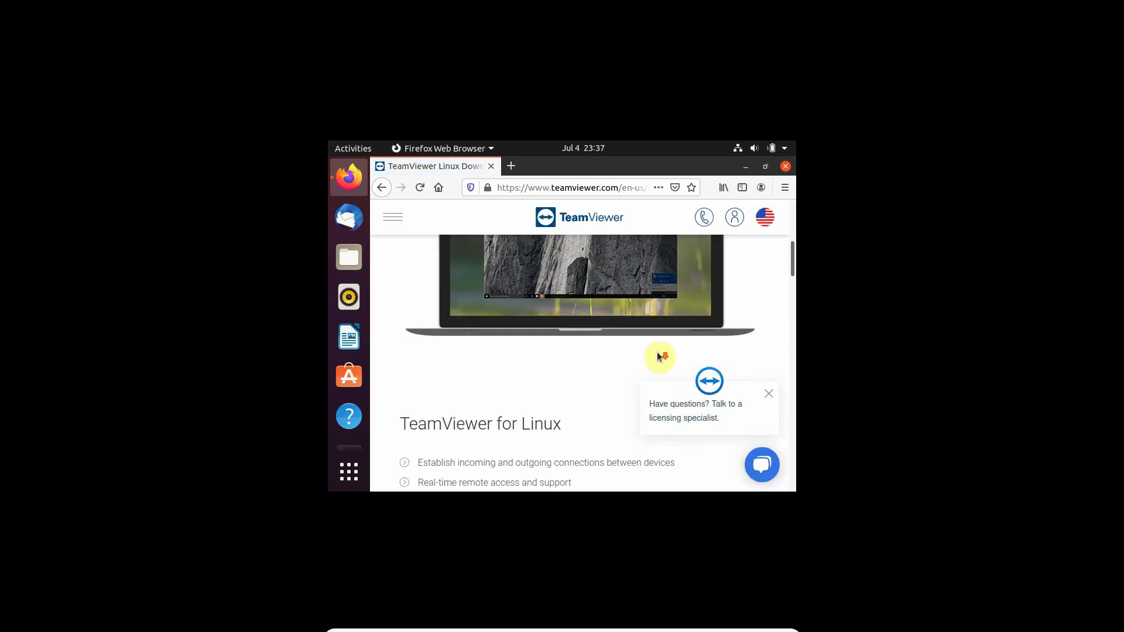
Confirm the Firefox Downloads list is empty, then launch the Files manager.
click(726, 191)
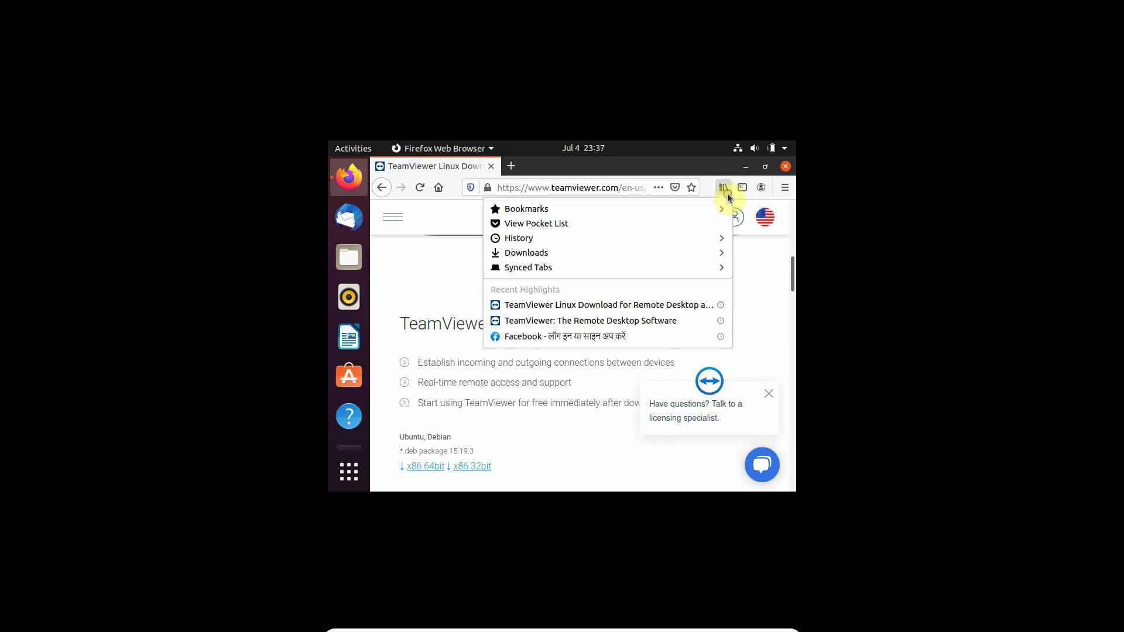
click(590, 257)
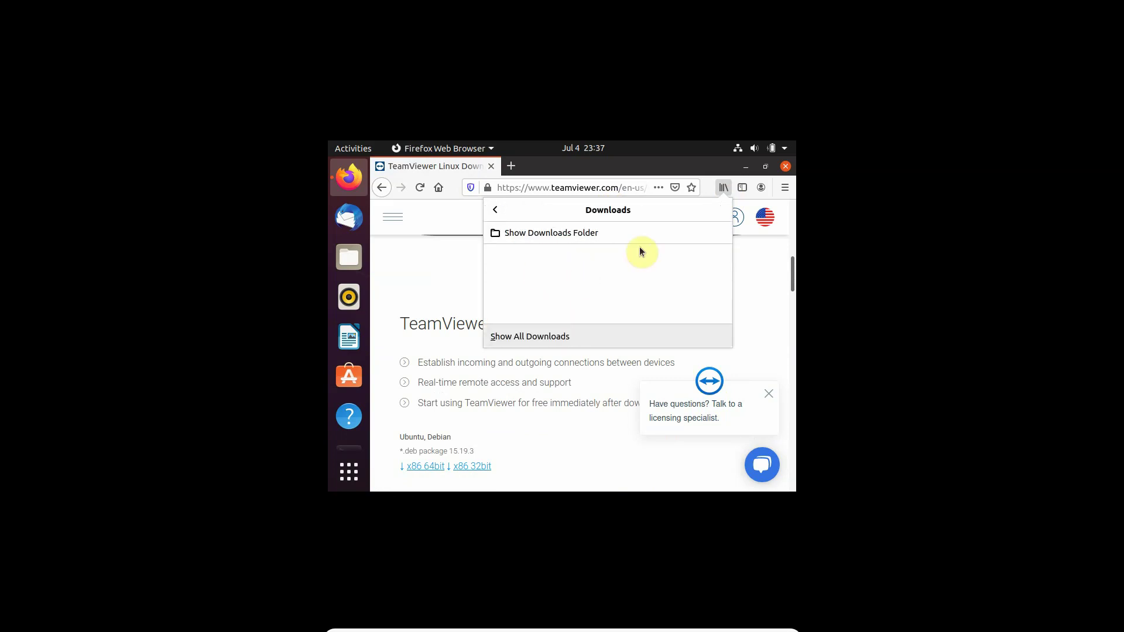
click(438, 272)
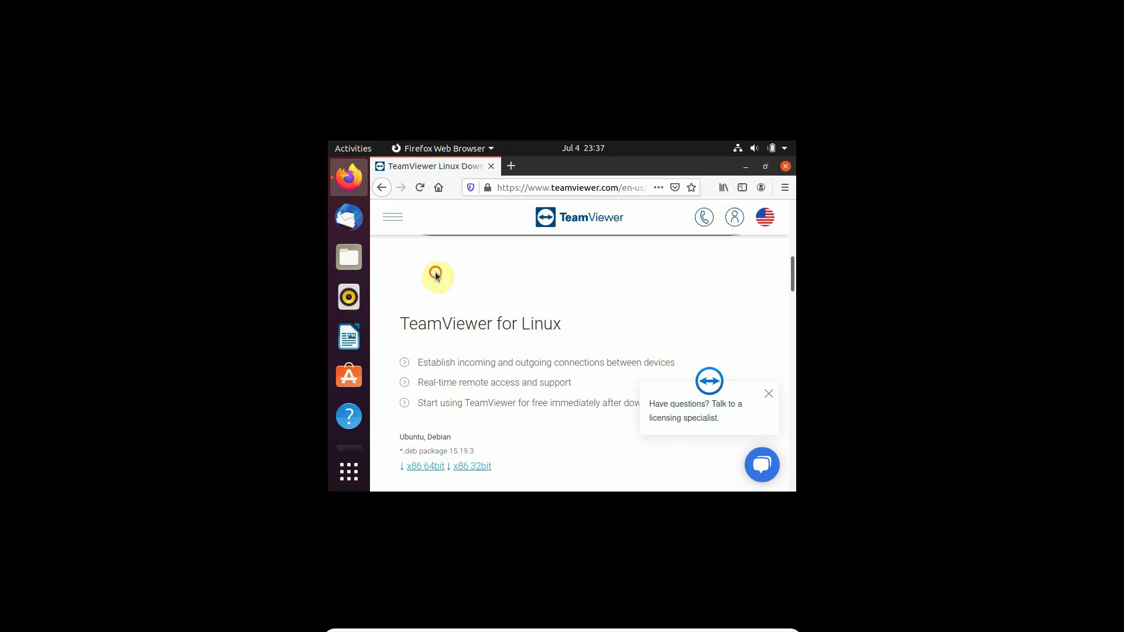
click(357, 260)
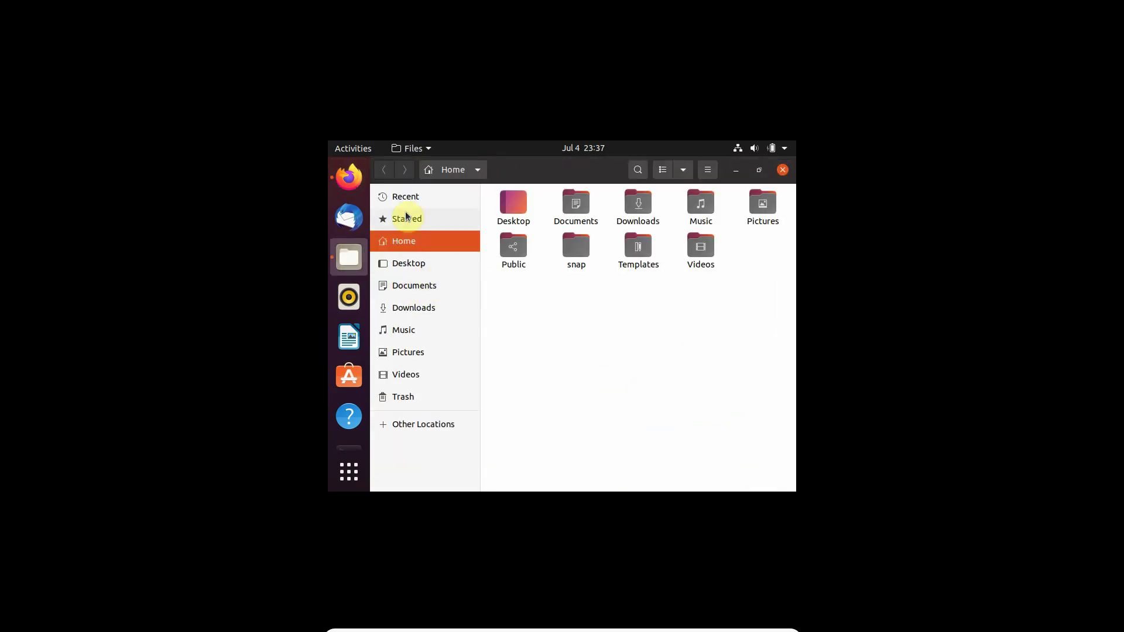
Browse the Desktop, Home, Pictures, Music, Downloads and Documents folders from the Files sidebar.
click(416, 256)
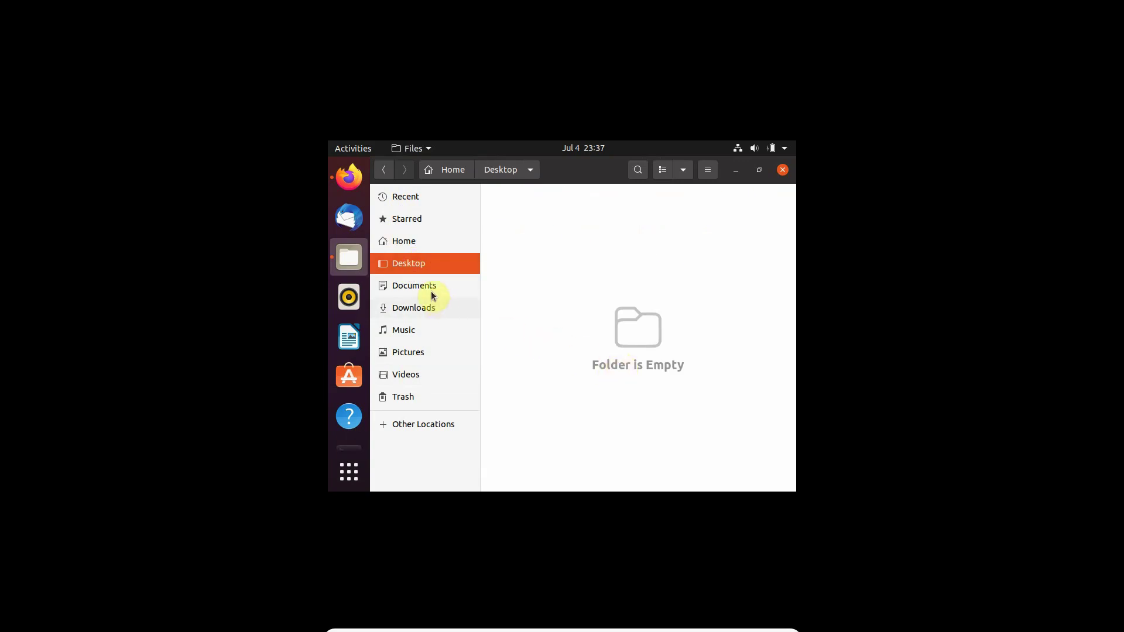
click(422, 241)
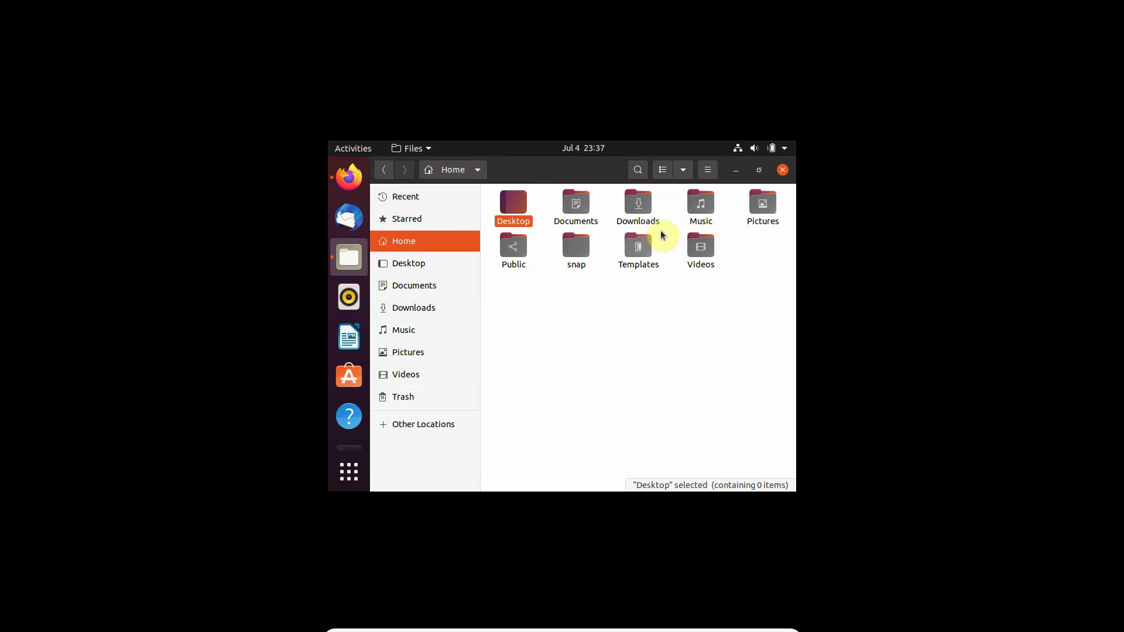
click(425, 263)
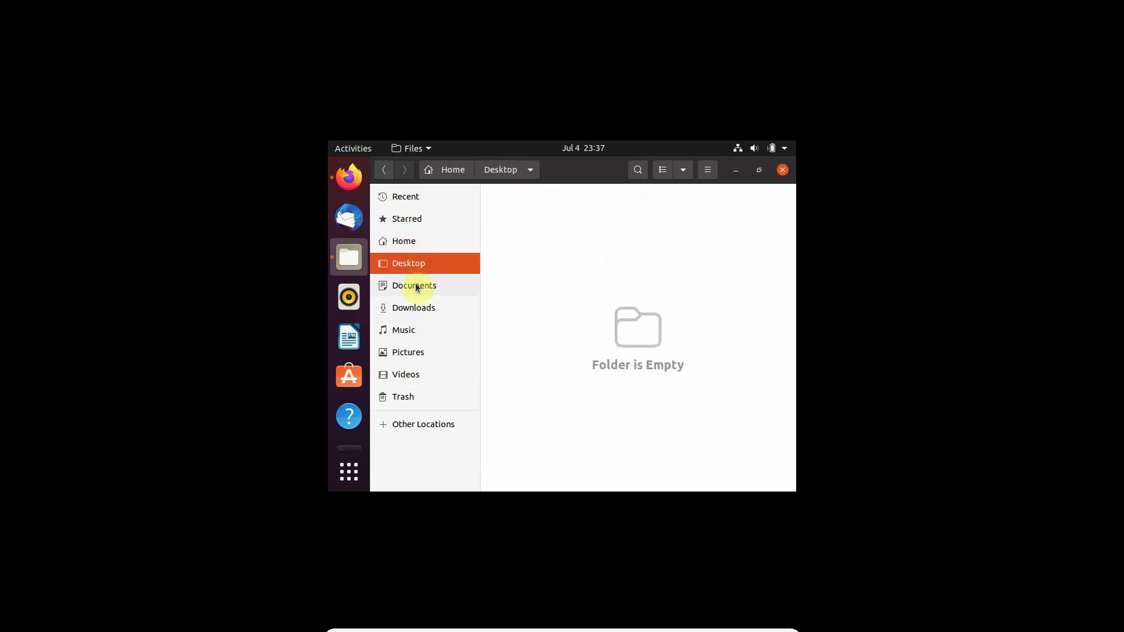
click(417, 242)
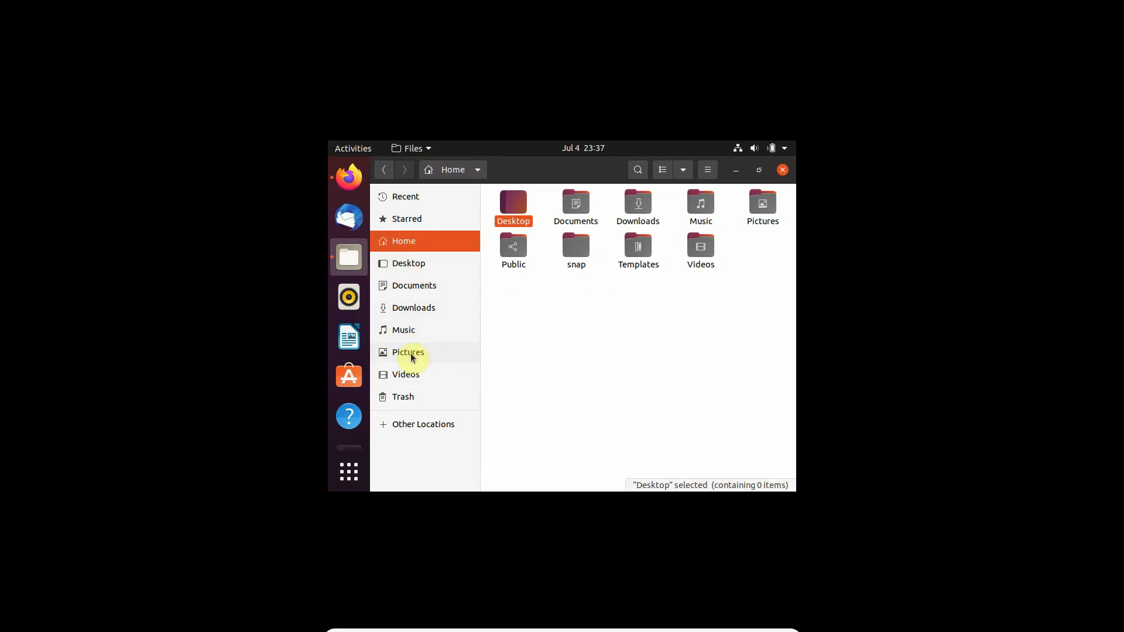
click(415, 354)
click(415, 329)
click(418, 307)
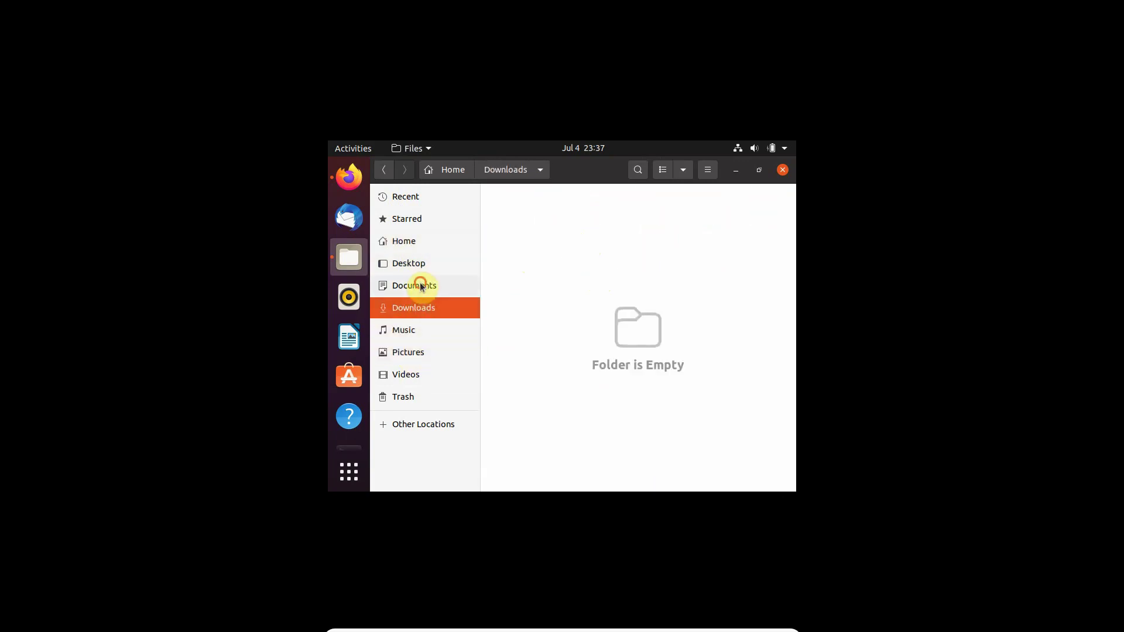
click(419, 285)
click(426, 265)
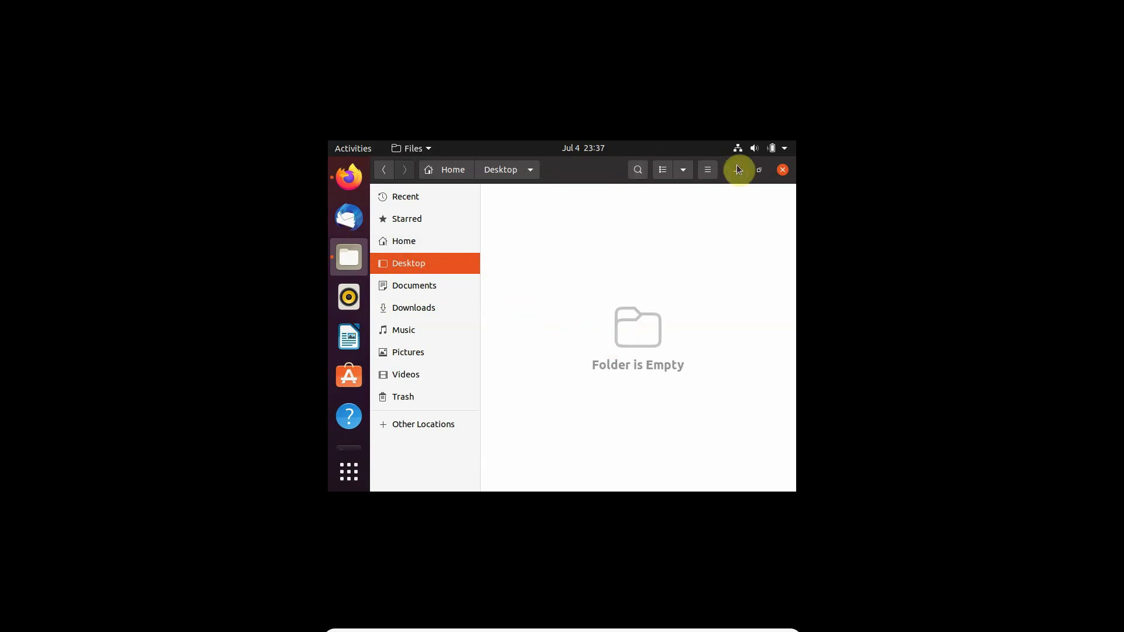
Switch the Files view to a detailed list with size and modified columns, then return Home.
click(663, 169)
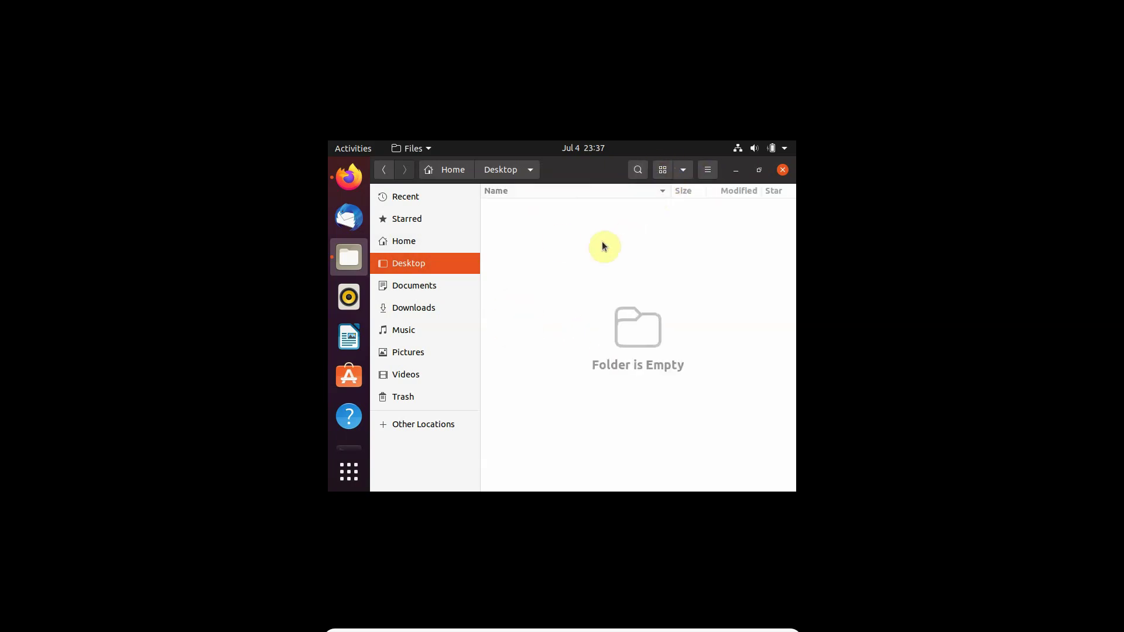
click(495, 170)
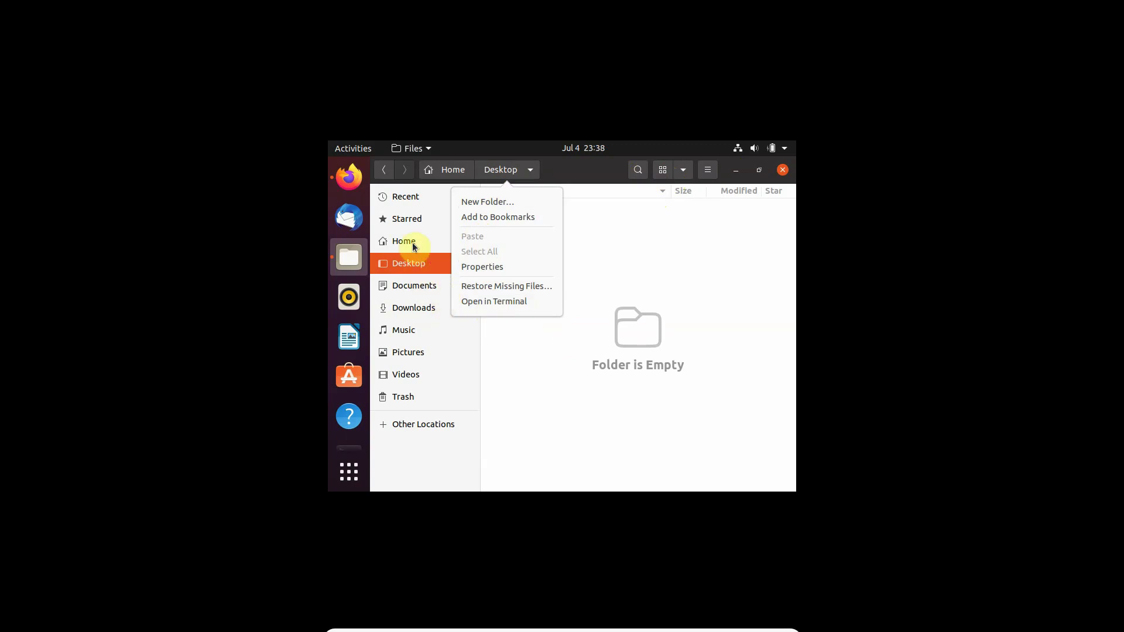
click(436, 245)
click(414, 245)
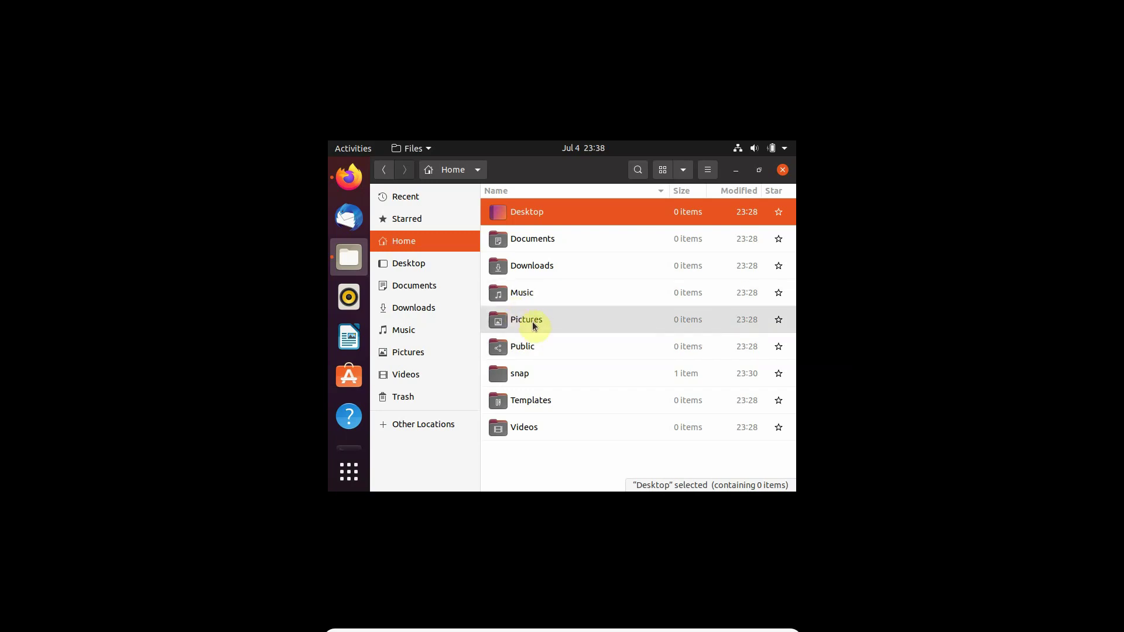
Step through Desktop and Documents and finish on the empty Downloads folder.
click(408, 264)
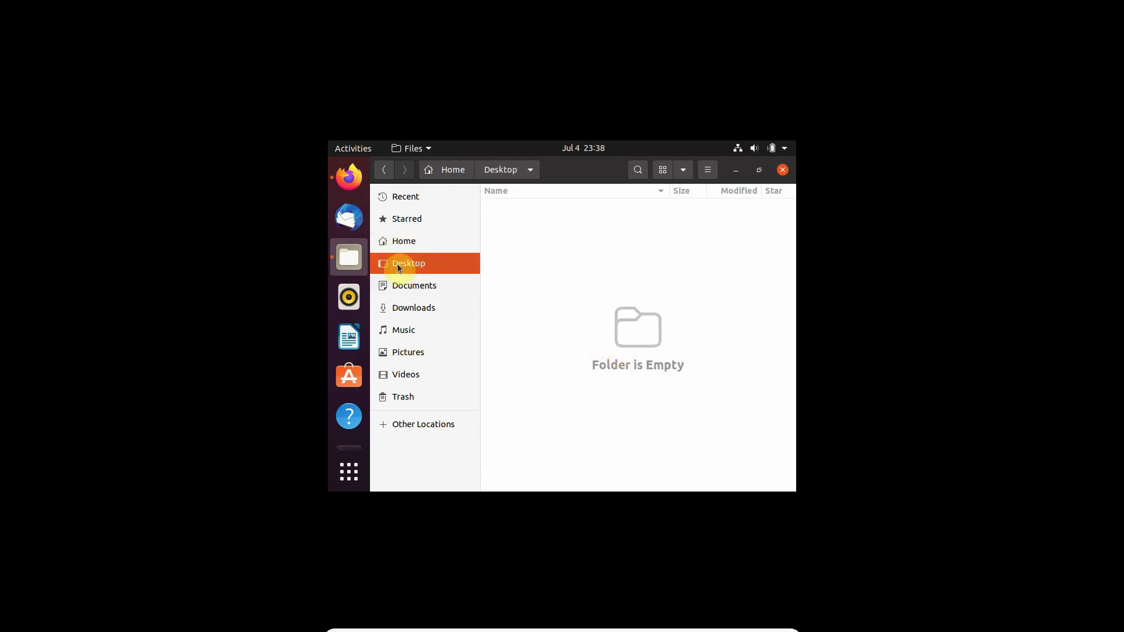
click(416, 241)
click(410, 287)
click(411, 306)
click(349, 176)
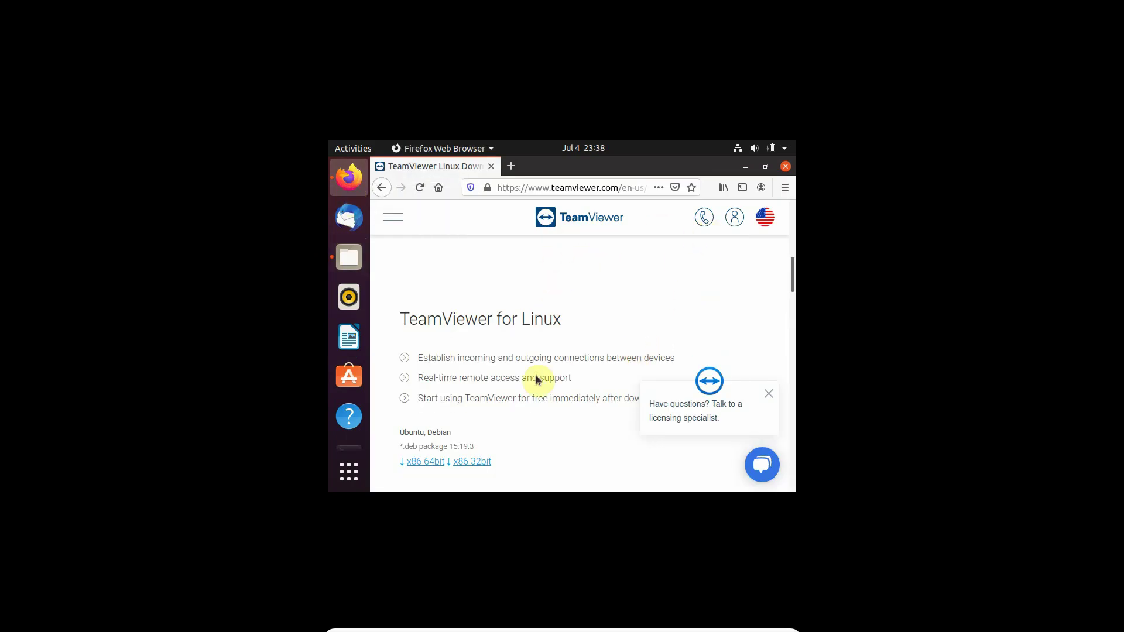
scroll(526, 366, up, 5)
scroll(539, 358, up, 2)
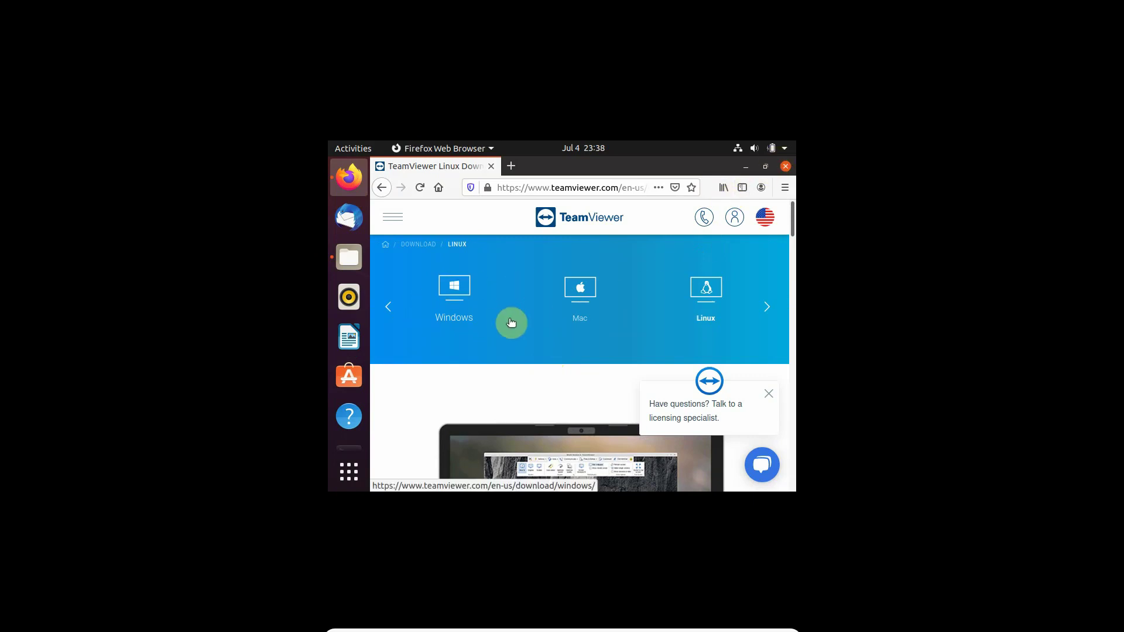
click(346, 258)
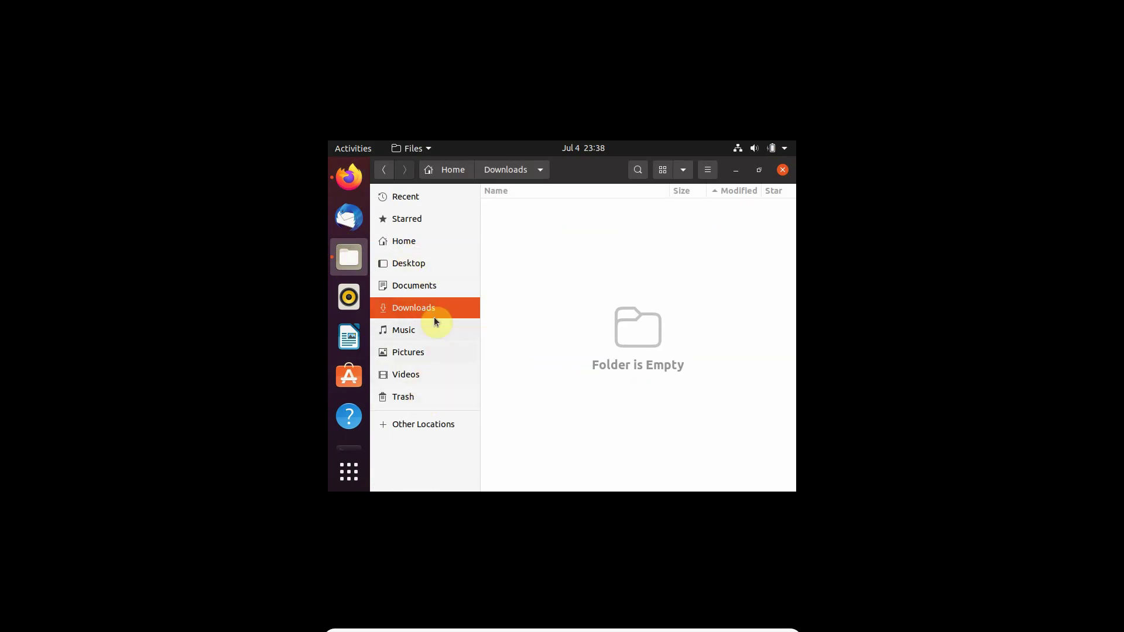
Go back to Home, whose detailed list shows Downloads with 0 items.
click(401, 243)
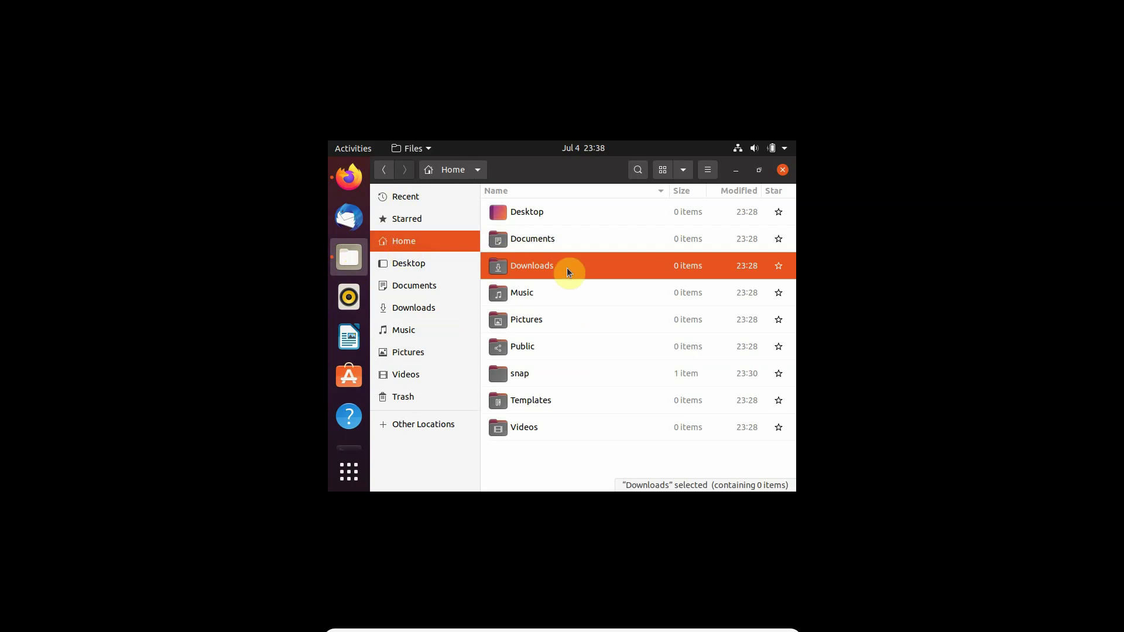